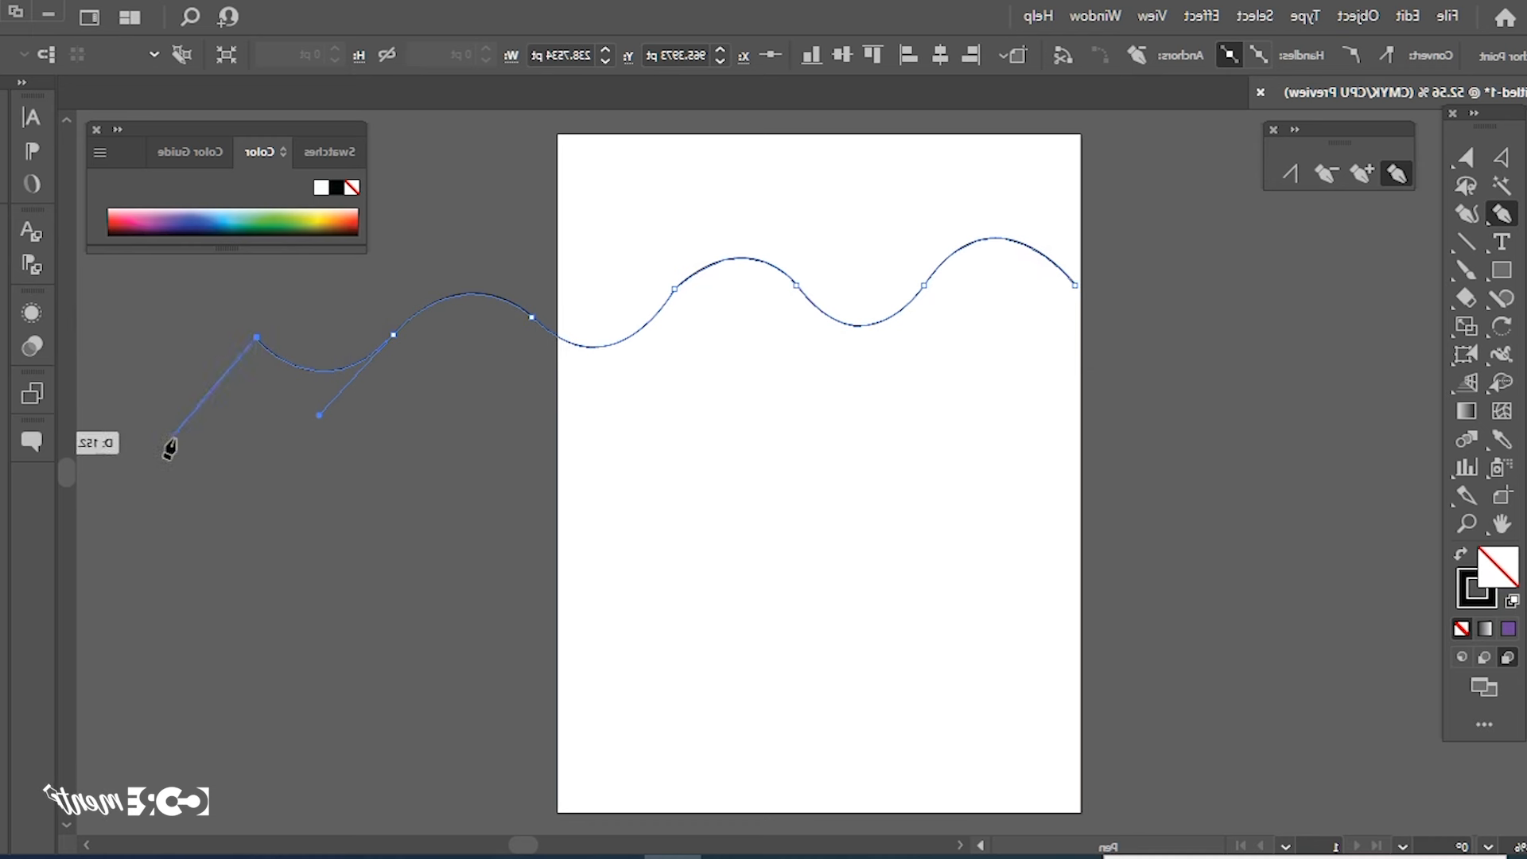
Undo the wavy path's last curve point, continue the path downward with smooth Pen tool curves, and end it as an open path.
key("ctrl")
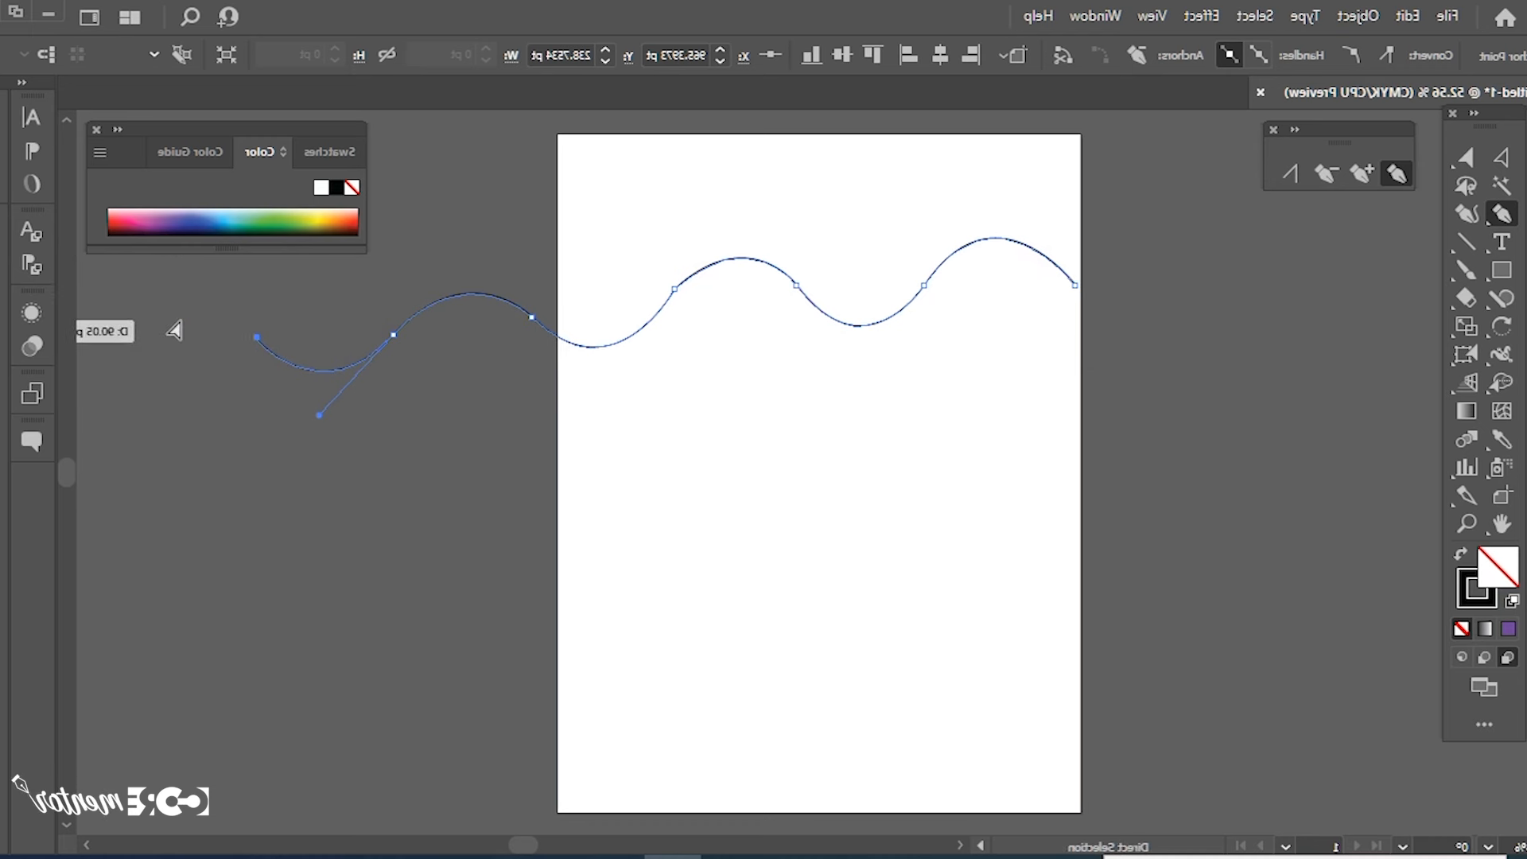
left_click_drag(393, 486, 477, 562)
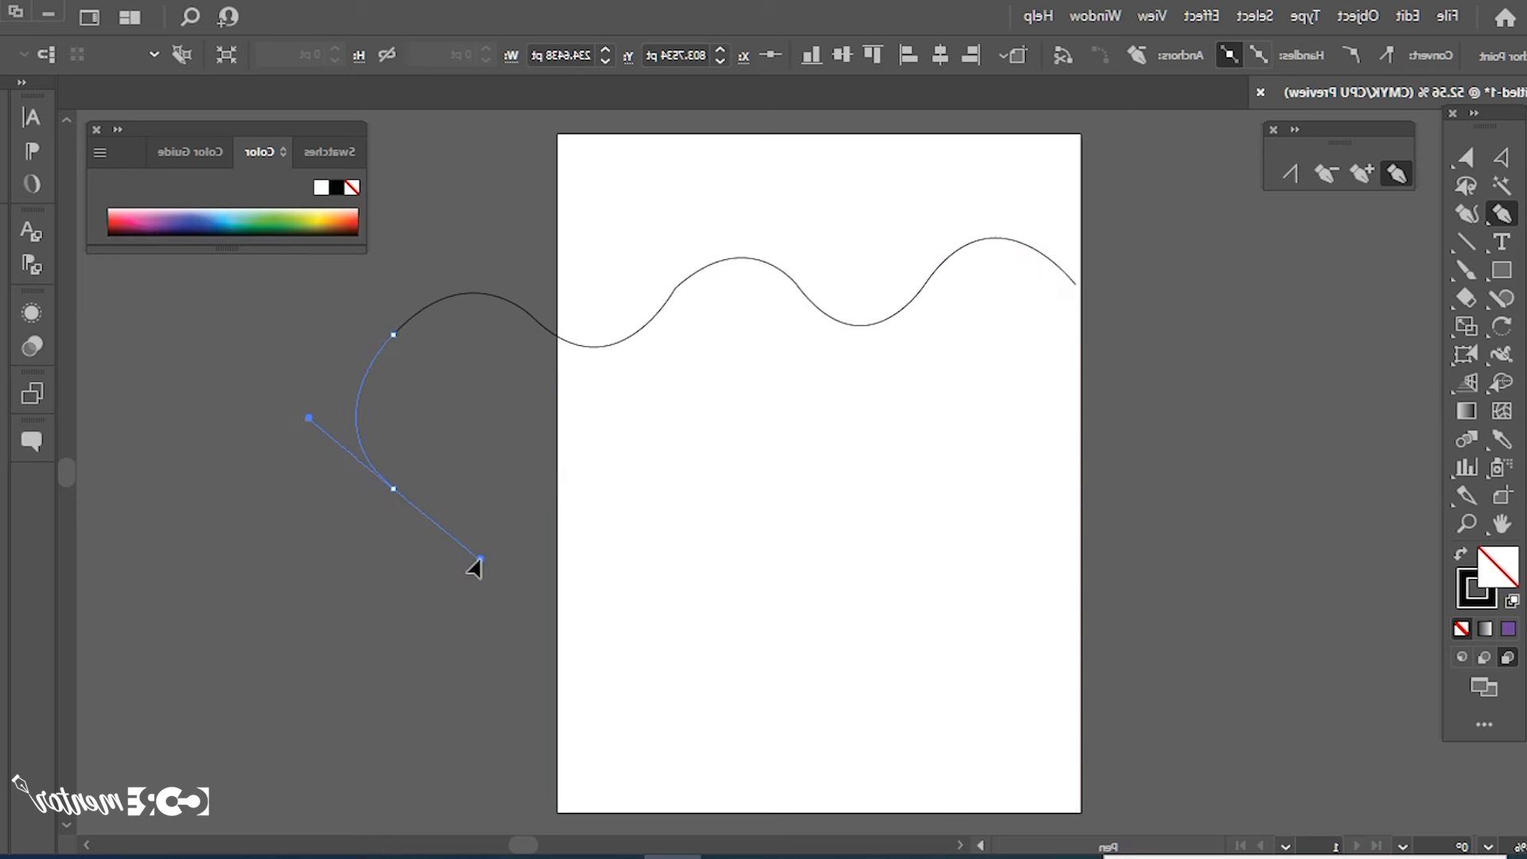
left_click_drag(274, 597, 81, 546)
left_click(388, 600)
left_click_drag(369, 697, 471, 792)
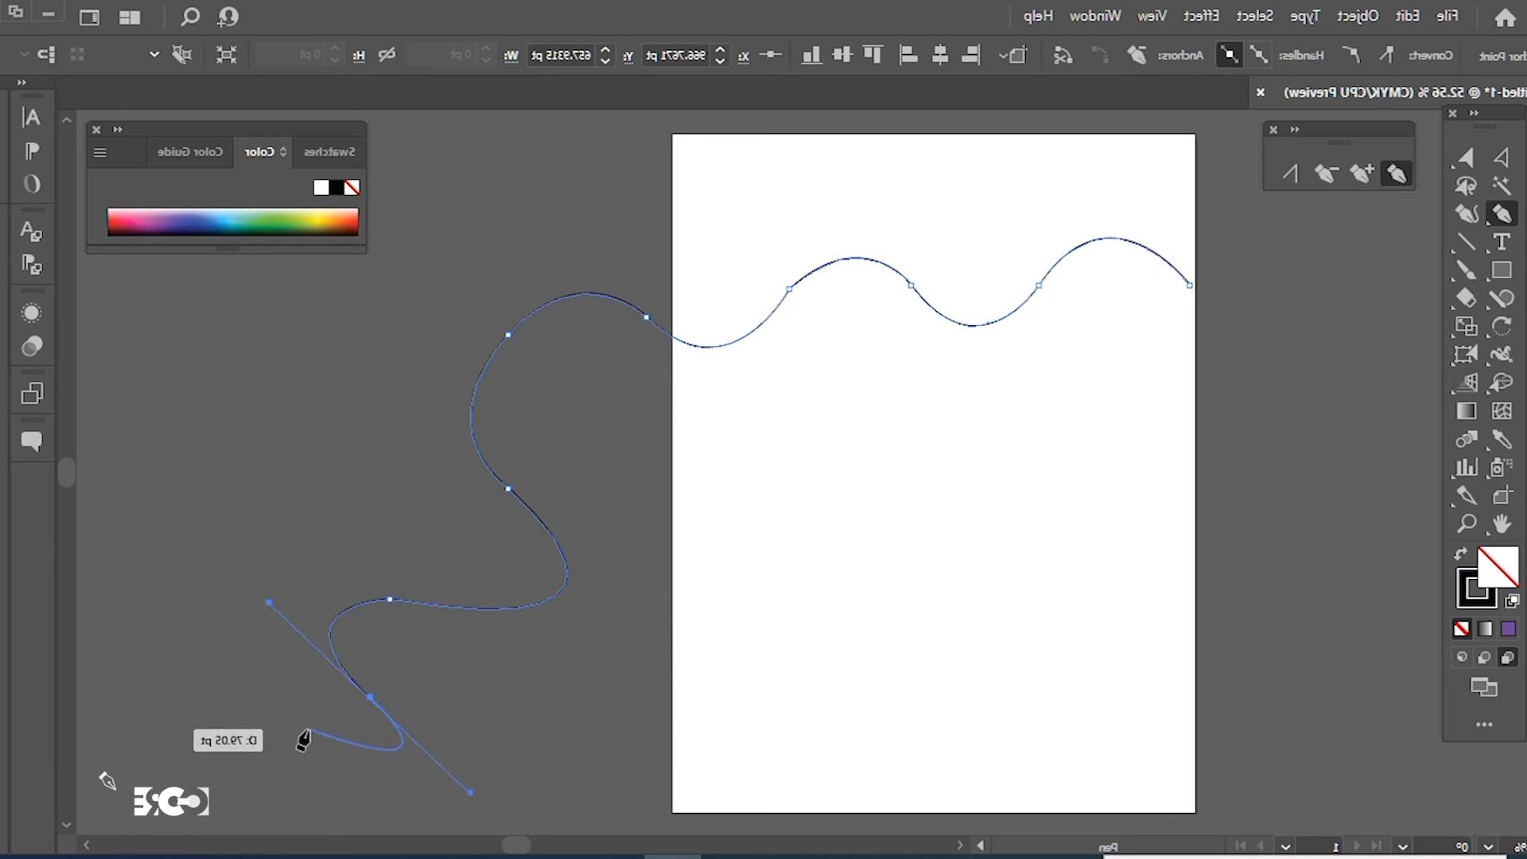
left_click(343, 707)
left_click_drag(336, 717, 307, 643)
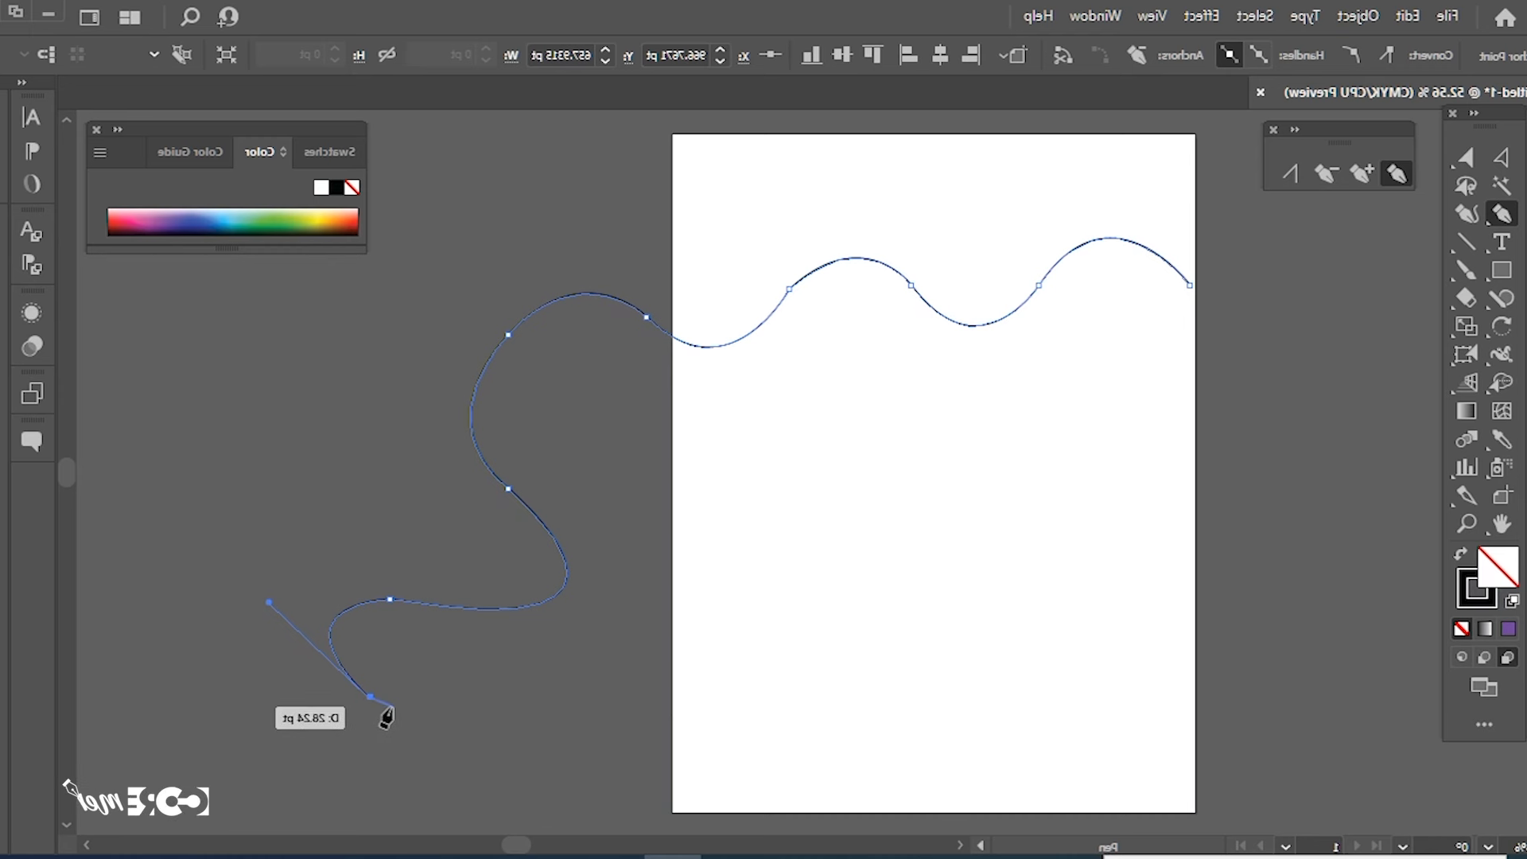
key("ctrl")
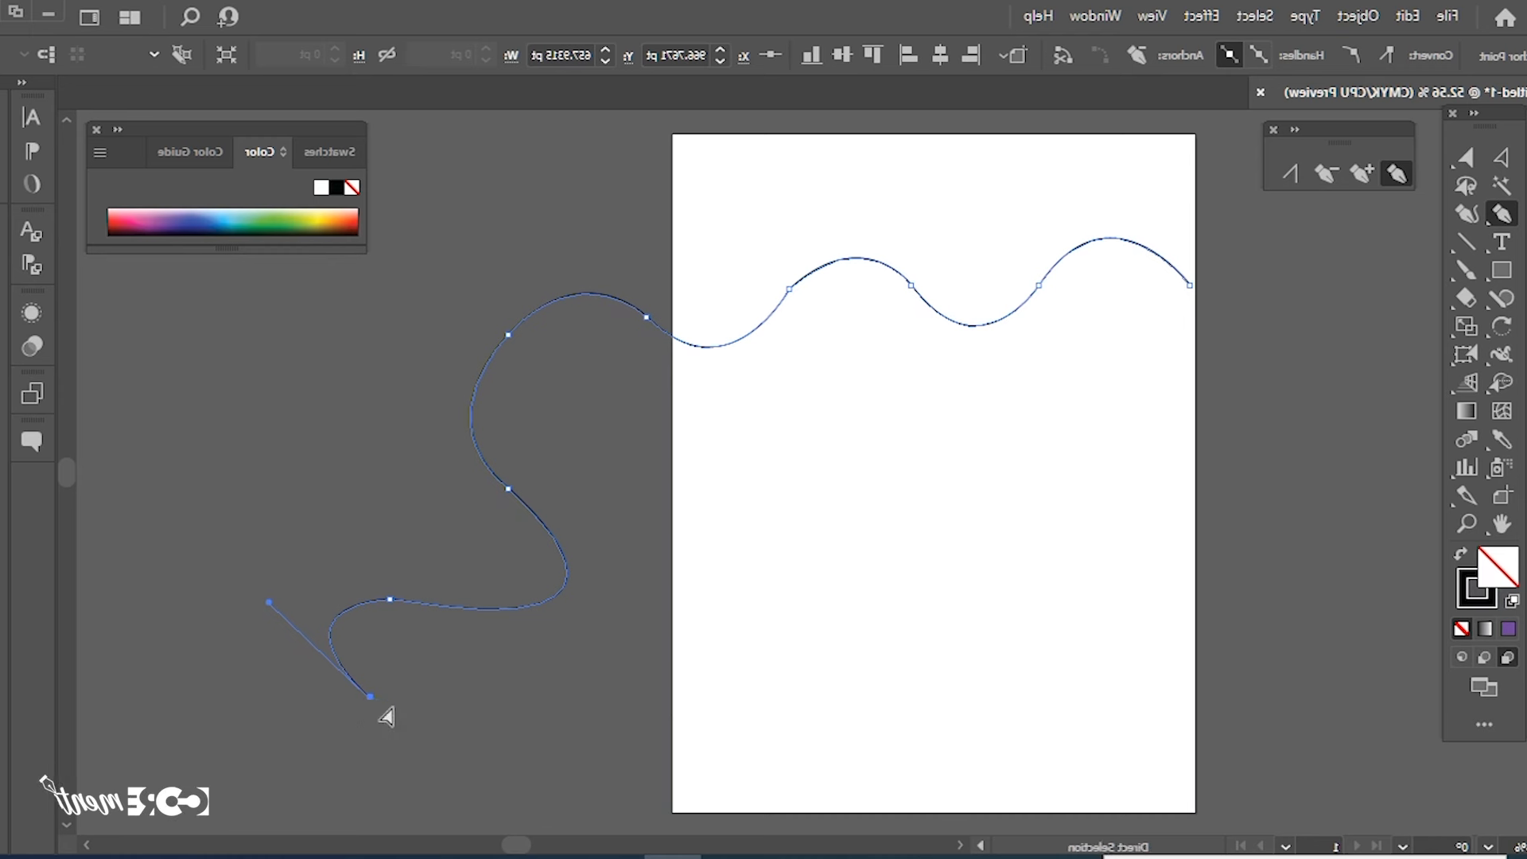
left_click(294, 714, "ctrl")
Scale the wavy path down so that it fits within the artboard, and deselect it.
left_click(1500, 158)
left_click(975, 326)
left_click_drag(328, 698, 749, 473)
left_click(954, 556)
Add an anchor point at the sharp lower bend of the wavy path with the Add Anchor Point tool.
left_click(1498, 218)
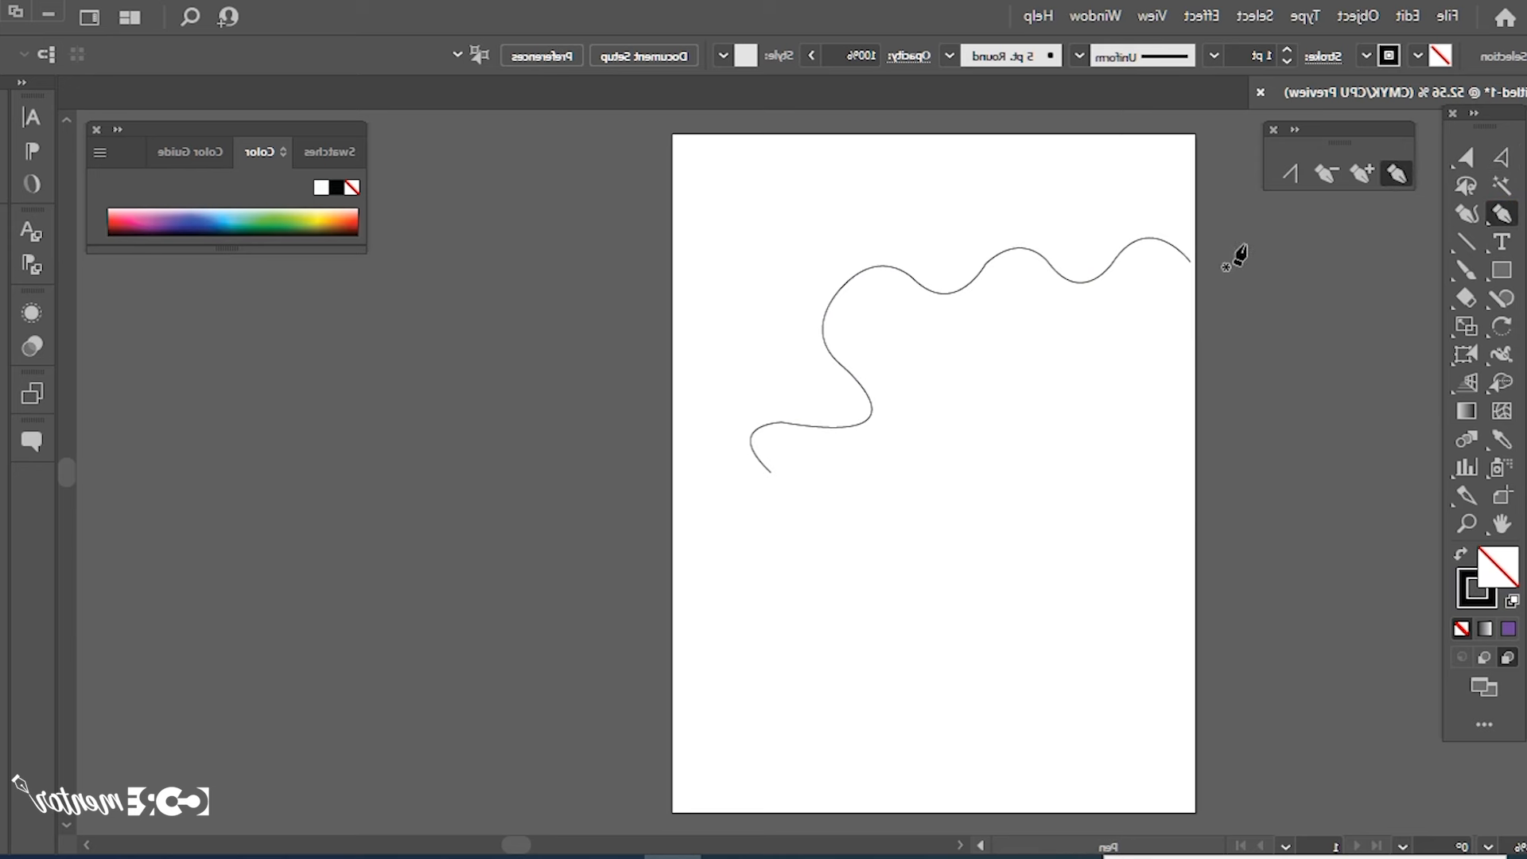
left_click(1354, 179)
left_click(871, 416)
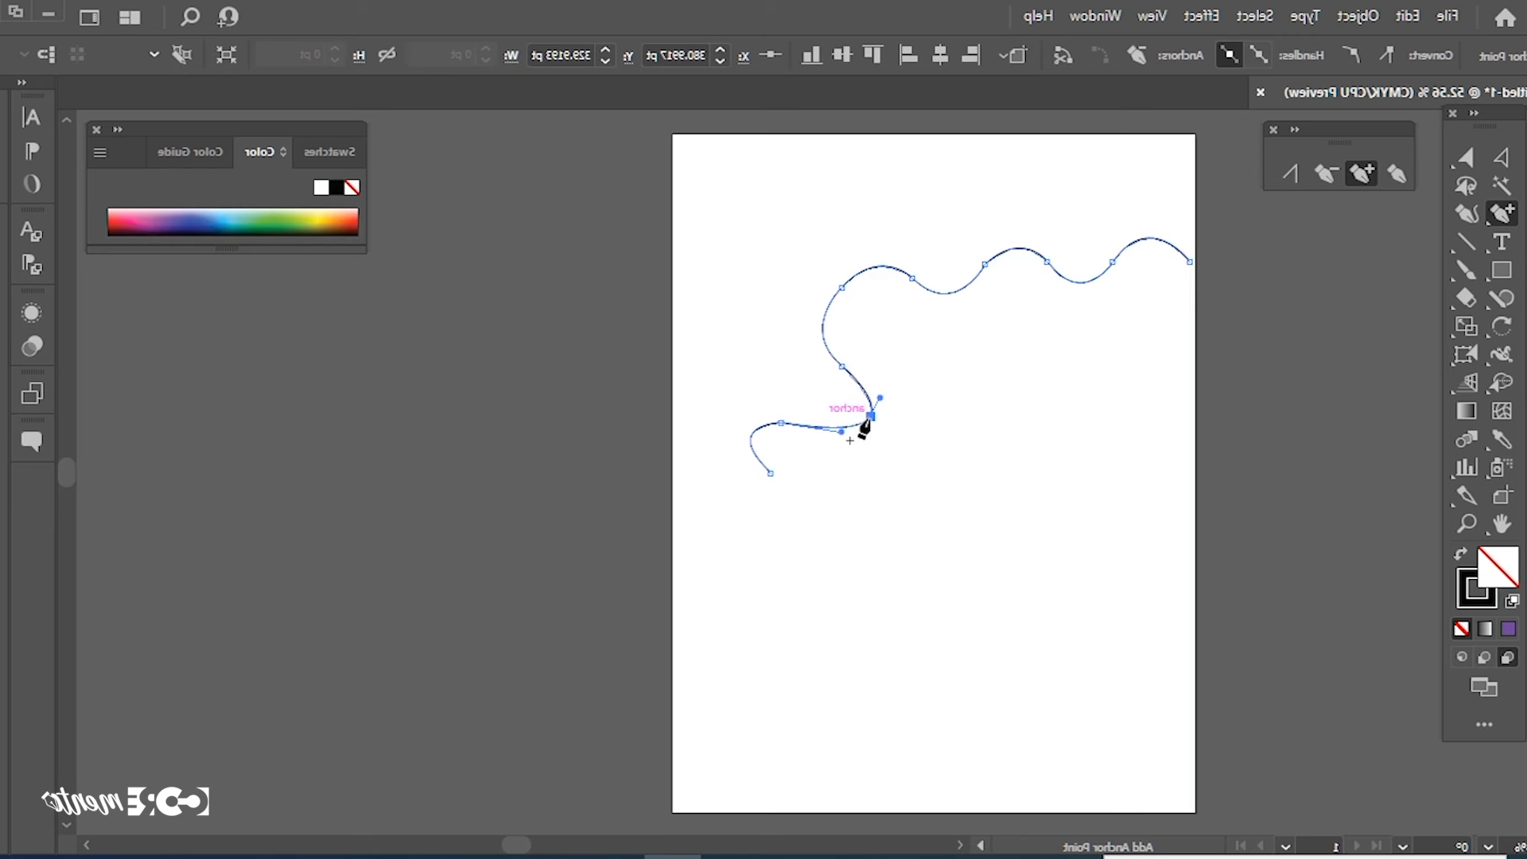
Draw a square below the wavy path and add anchor points at the midpoints of its top and bottom edges.
left_click(1501, 270)
mouse_move(1114, 422)
left_mouse_down()
mouse_move(975, 523)
mouse_move(940, 599)
left_mouse_up()
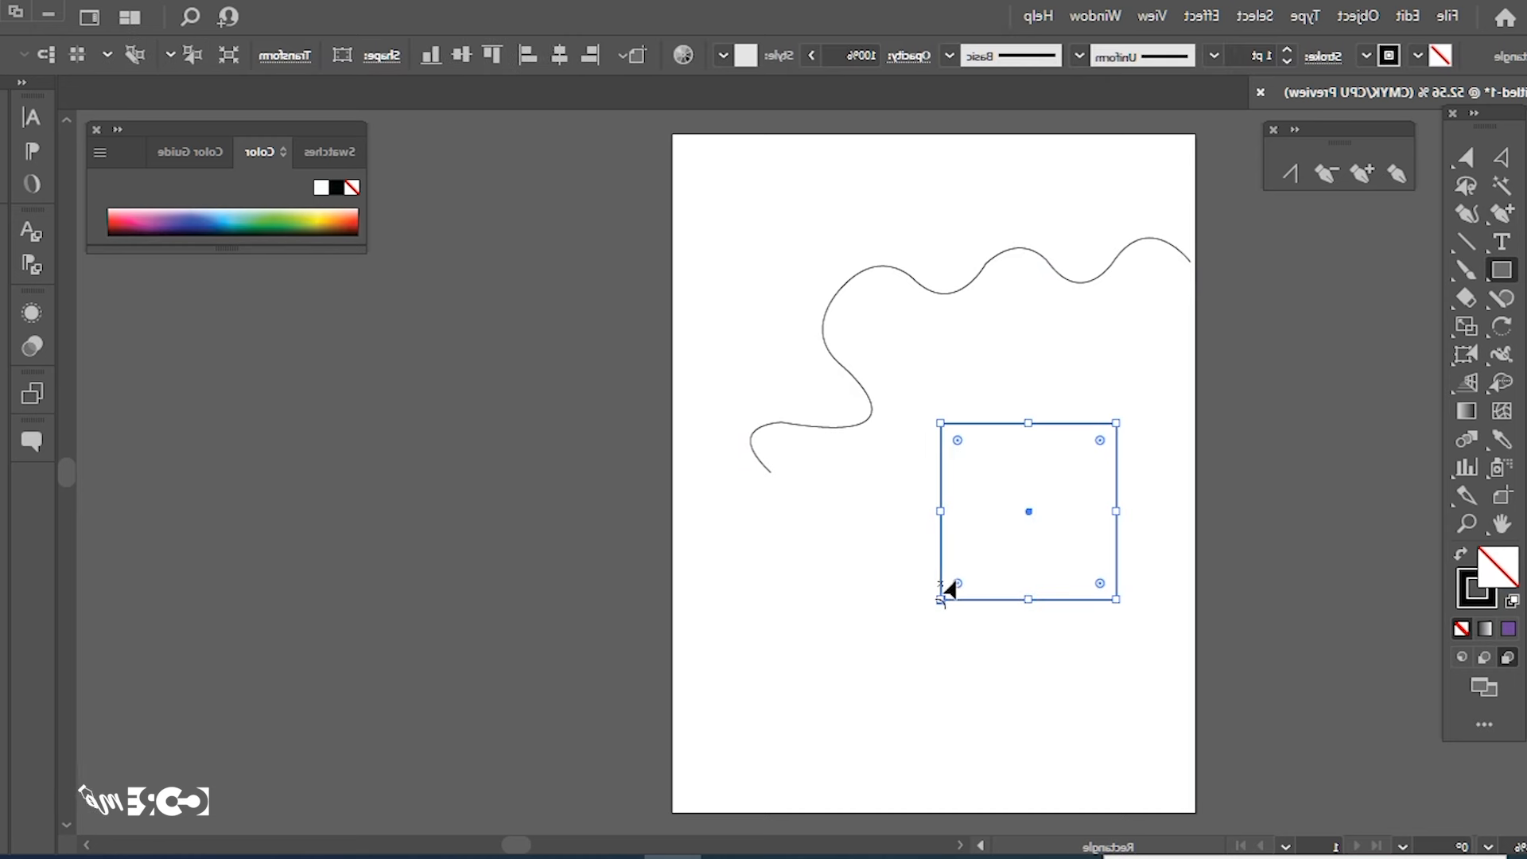
left_click(1361, 173)
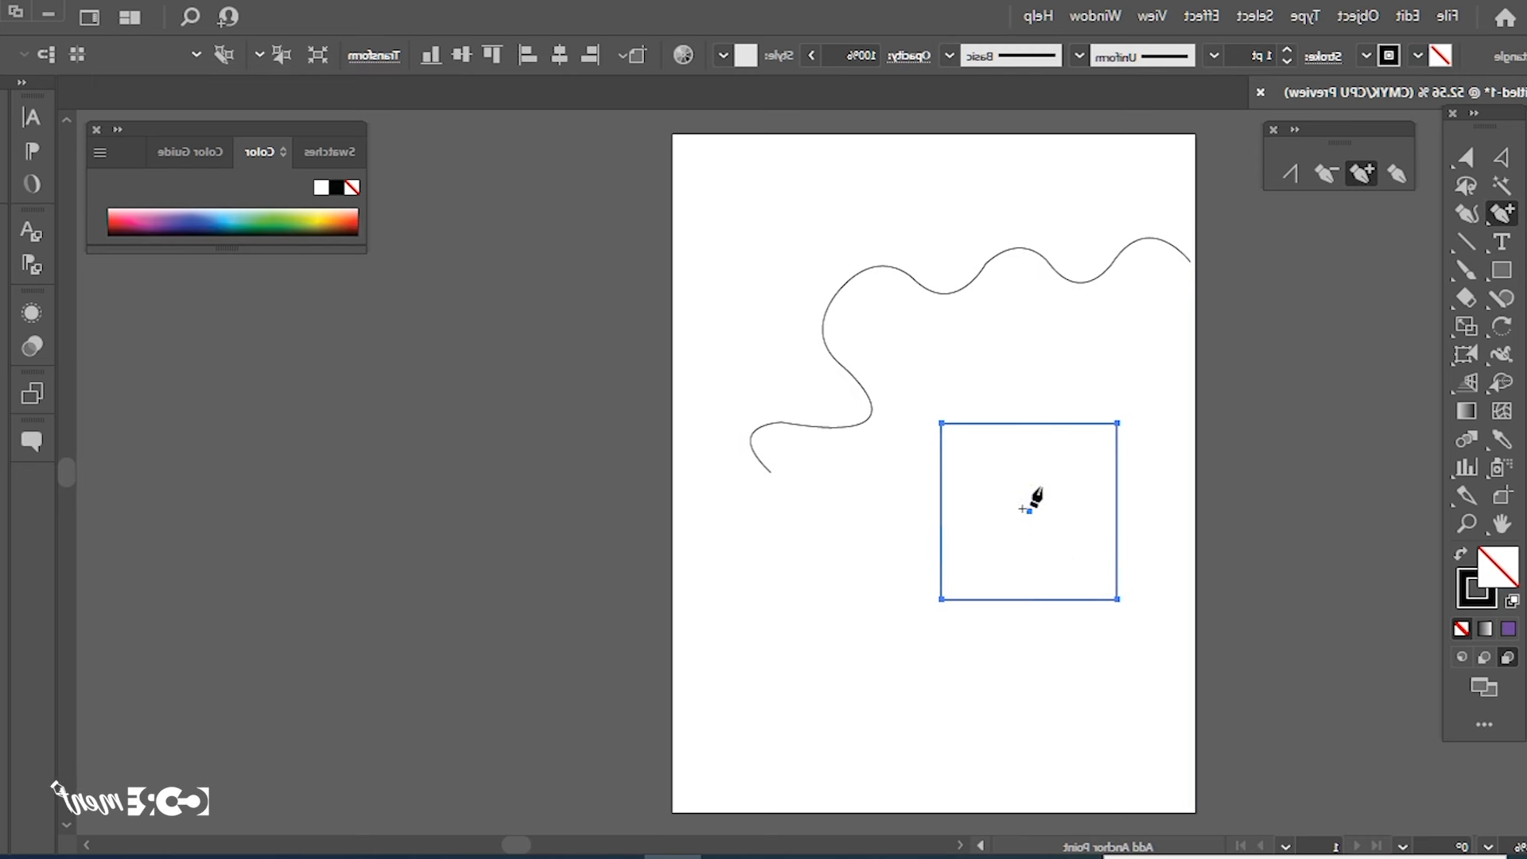
left_click(1028, 424)
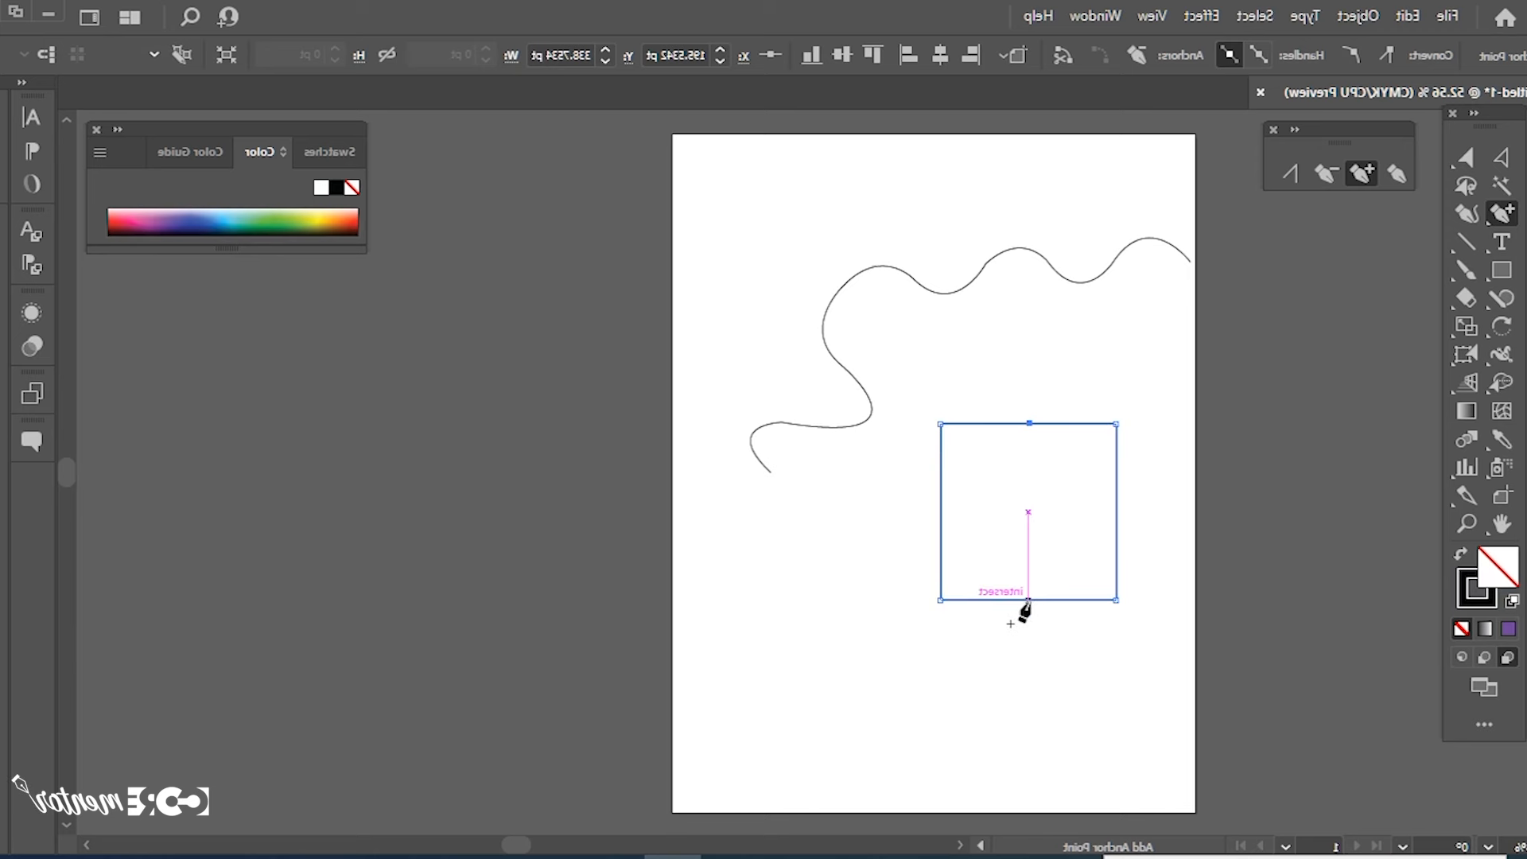
left_click(1028, 599)
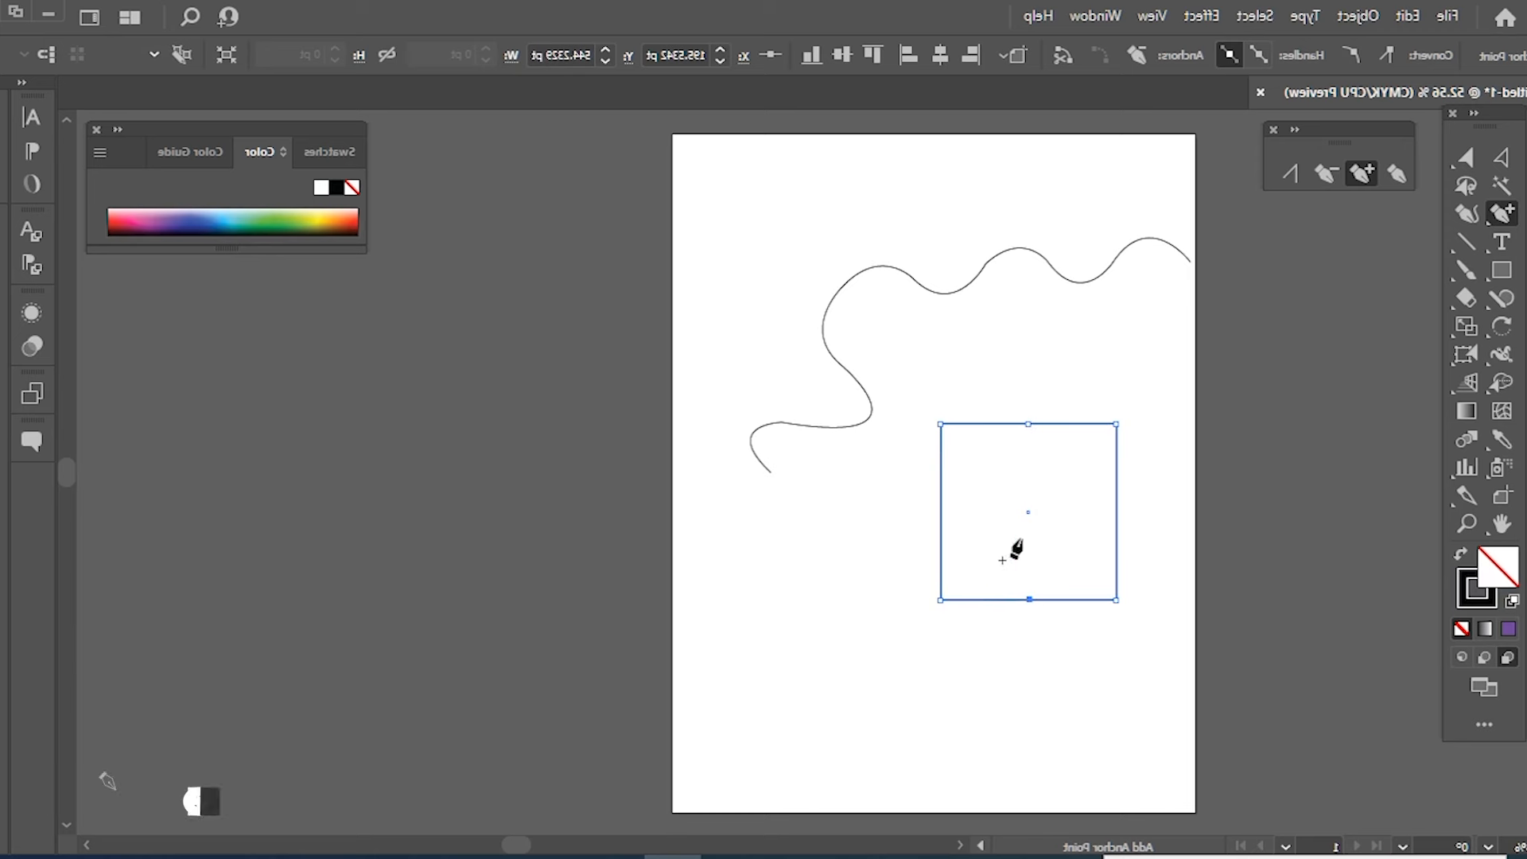
Nudge the square's top-edge midpoint anchor down to the square's centre to form a V-shaped notch.
left_click(1463, 159)
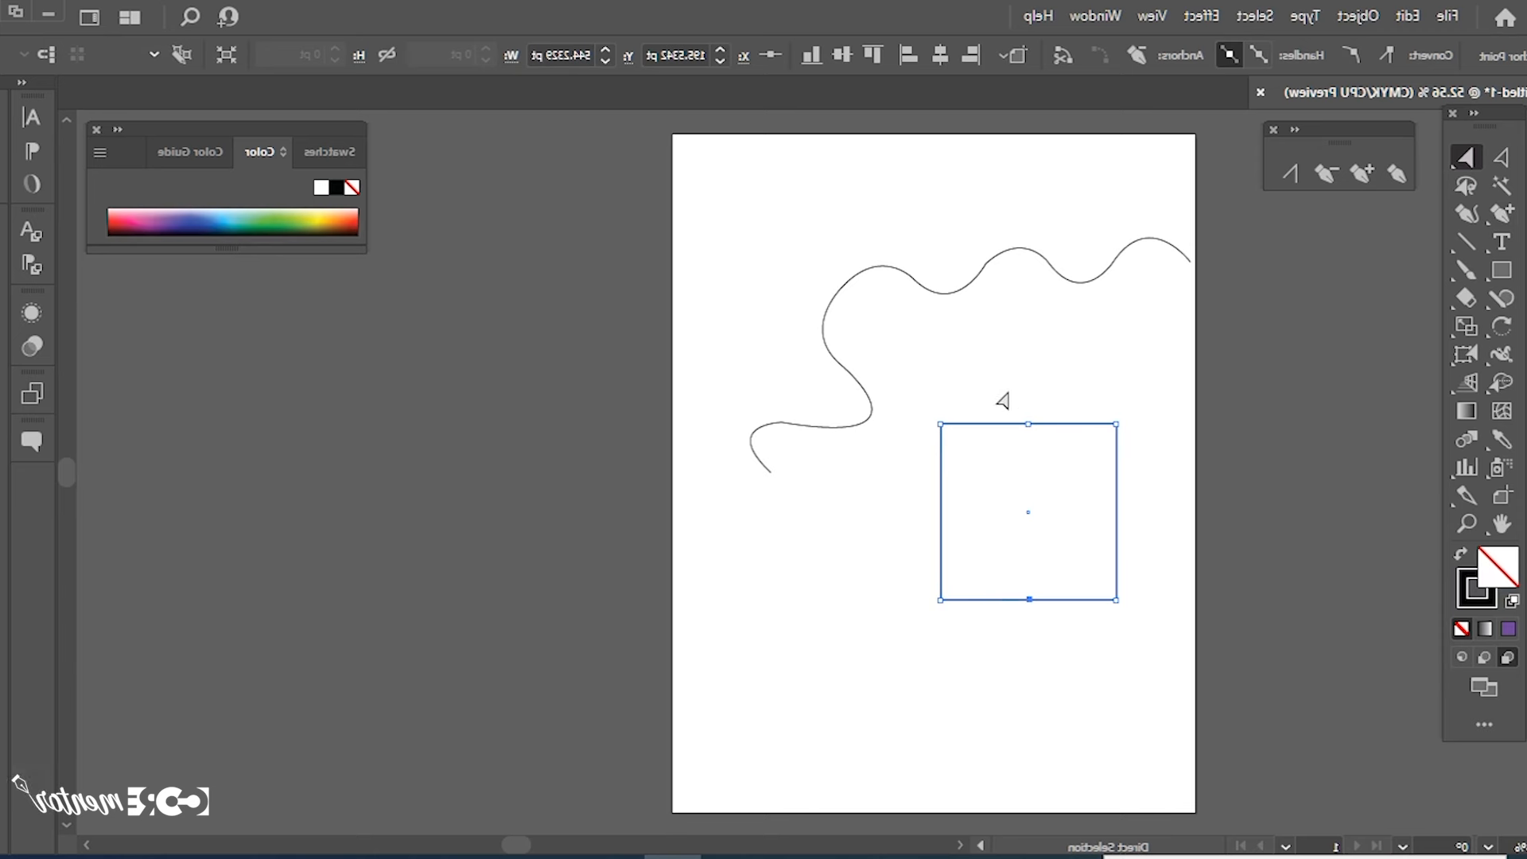
left_click_drag(1003, 393, 1055, 467)
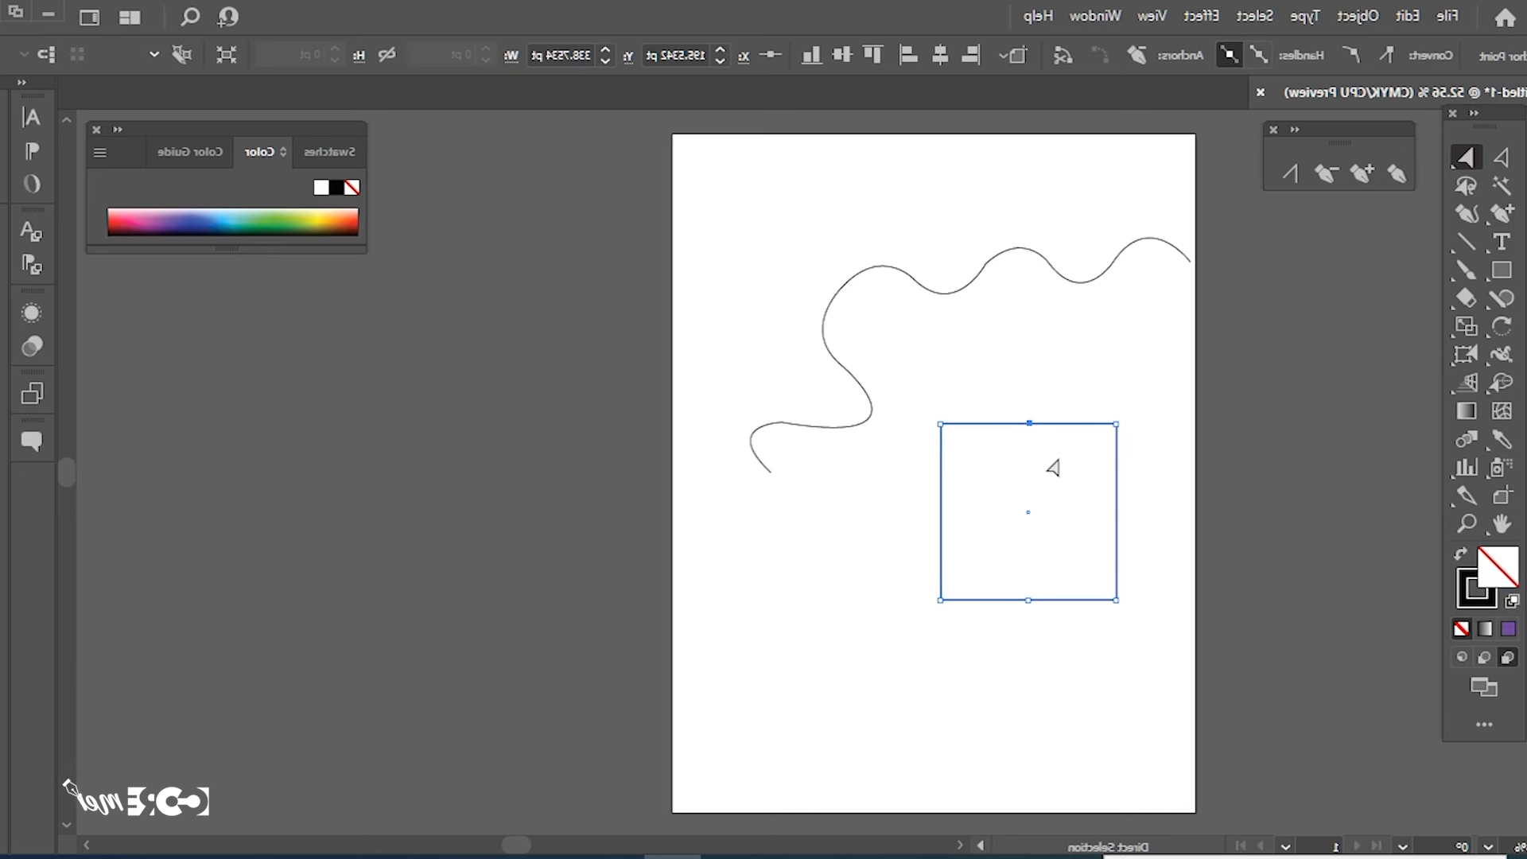
key("Down")
key("Down")
key("Down")
key("Down")
key("Down")
key("Down")
key("Down")
key("Down")
key("Down")
key("Down")
key("Down")
key("Down")
key("Down")
key("Down")
key("Down")
key("Down")
key("Down")
key("Down")
key("Down")
key("Down")
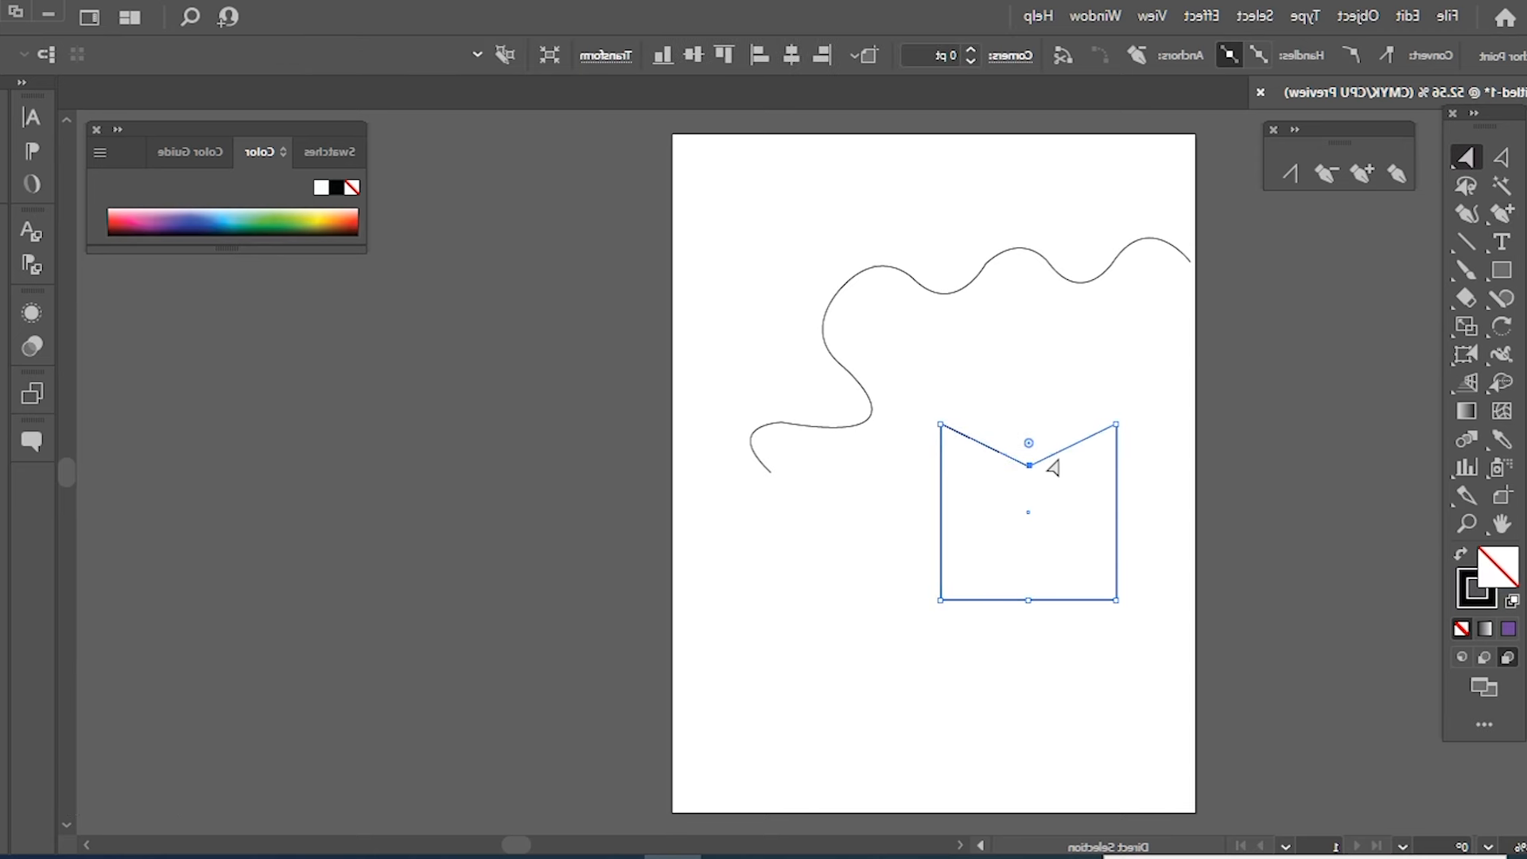
key("Down")
key("Down")
key("Down")
key("Down")
key("Down")
key("Down")
key("Down")
key("Down")
key("Down")
key("Down")
key("Down")
key("Down")
key("Down")
key("Down")
key("Down")
key("Down")
key("Down")
key("Down")
key("Down")
key("Down")
Pull the bottom-edge midpoint anchor downward to form a point below the notched shape, and deselect the shape.
left_click(1028, 601)
left_click_drag(1028, 600, 1028, 677)
left_click(964, 710)
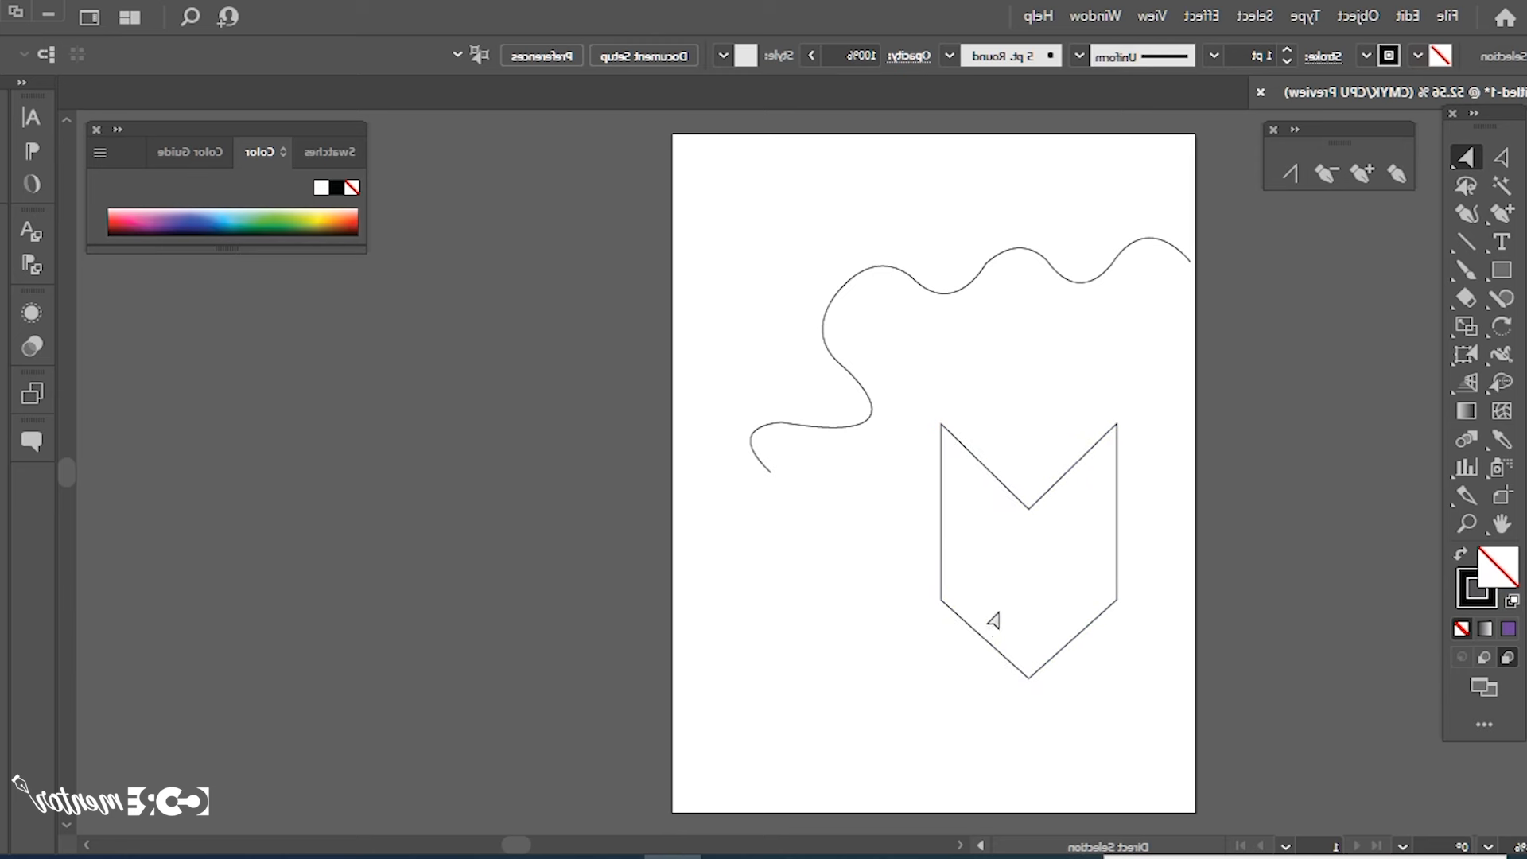
Delete the notch anchor, the bottom point anchor and one lower corner anchor to reduce the shape to a triangle.
left_click(1324, 175)
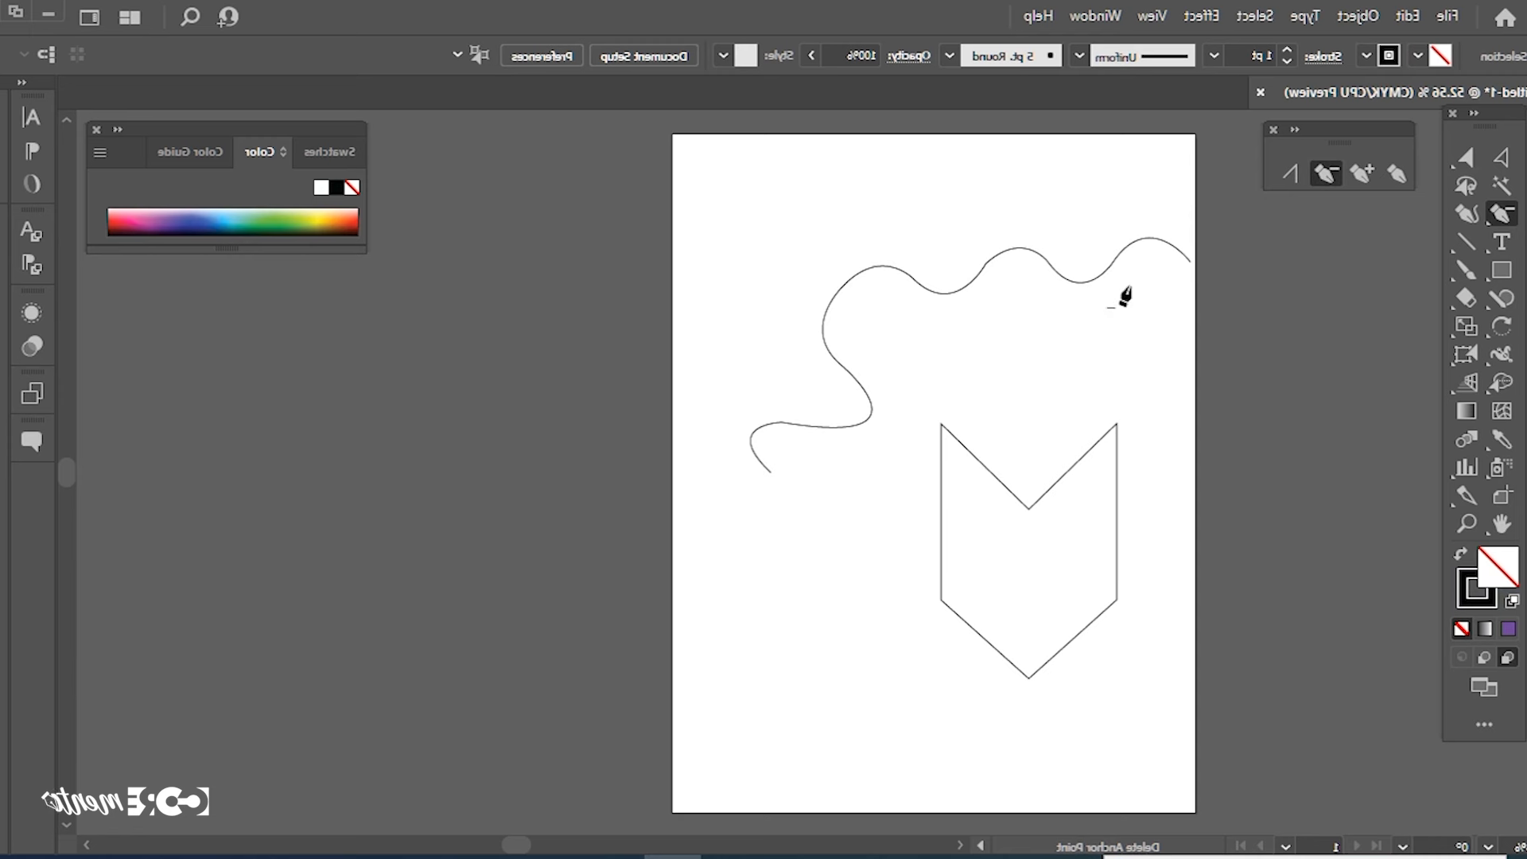
left_click(1028, 509)
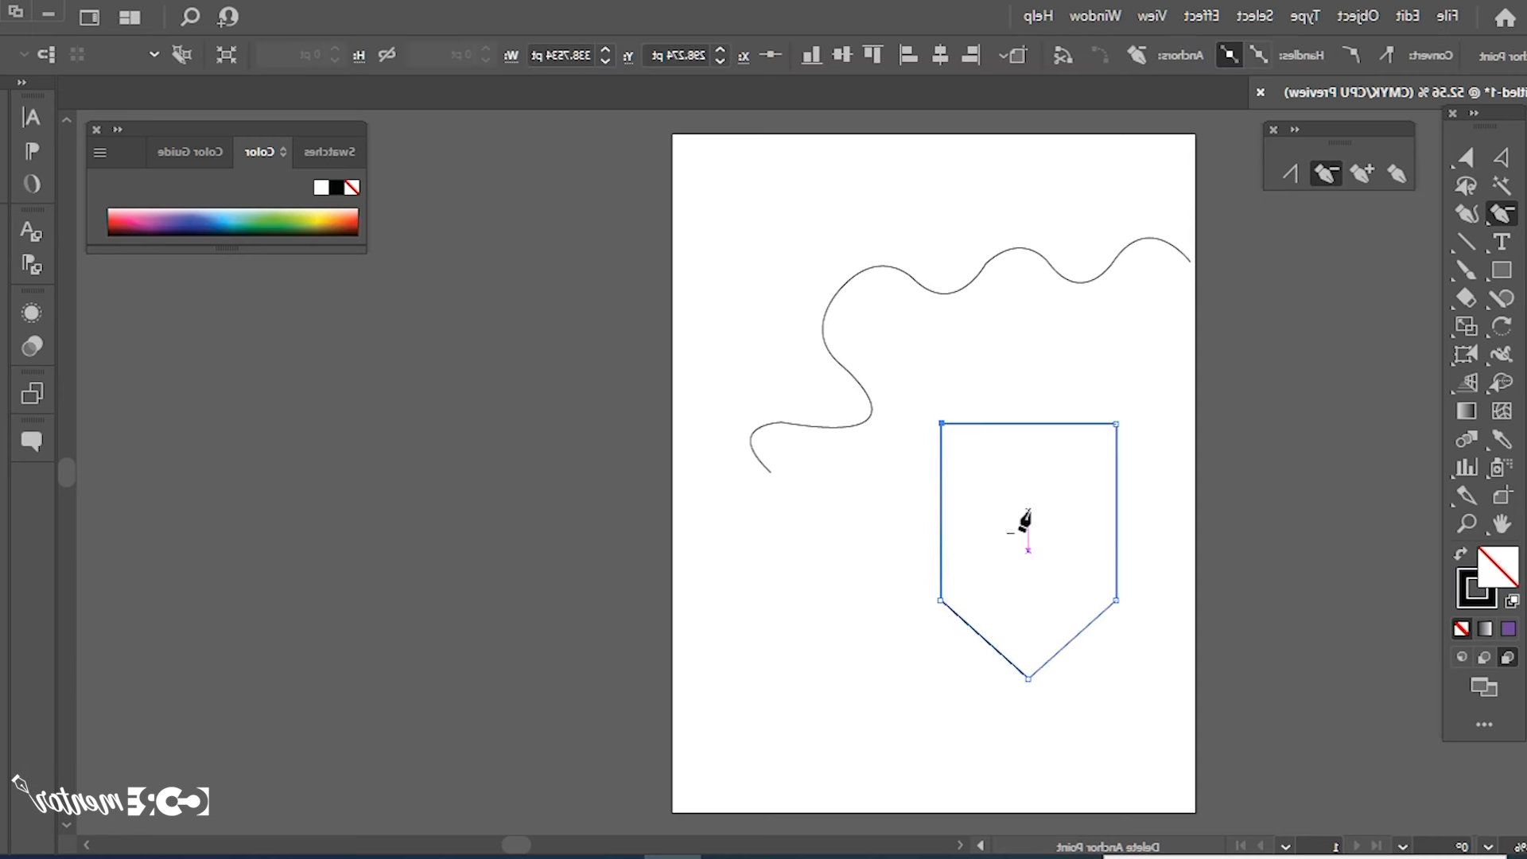
left_click(1027, 679)
left_click(940, 600)
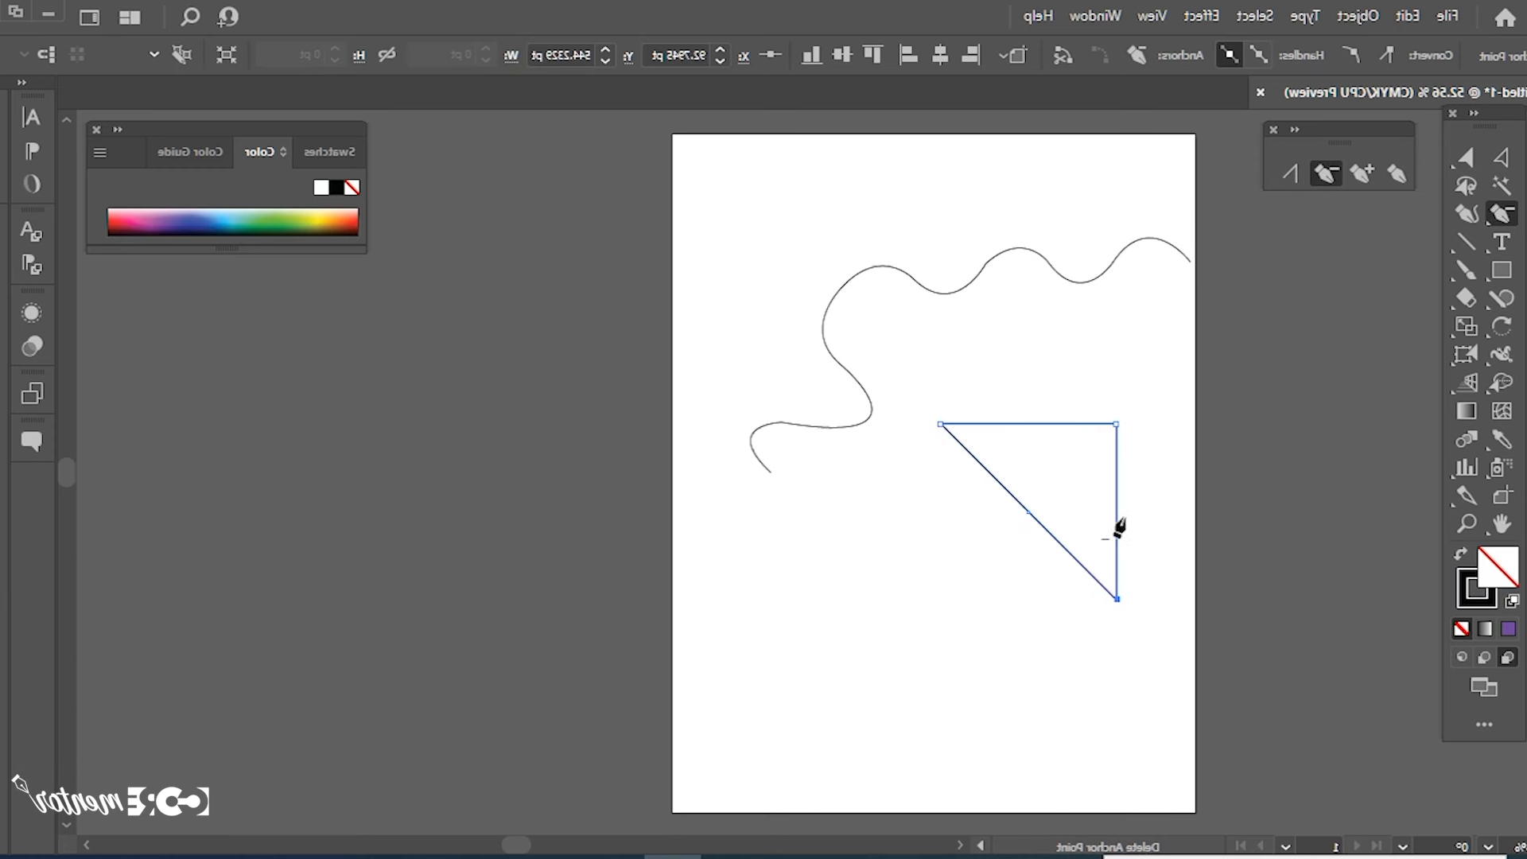
Try deleting two neighbouring anchor points from the middle of the wavy path, and undo the deletions.
left_click(838, 430, "ctrl")
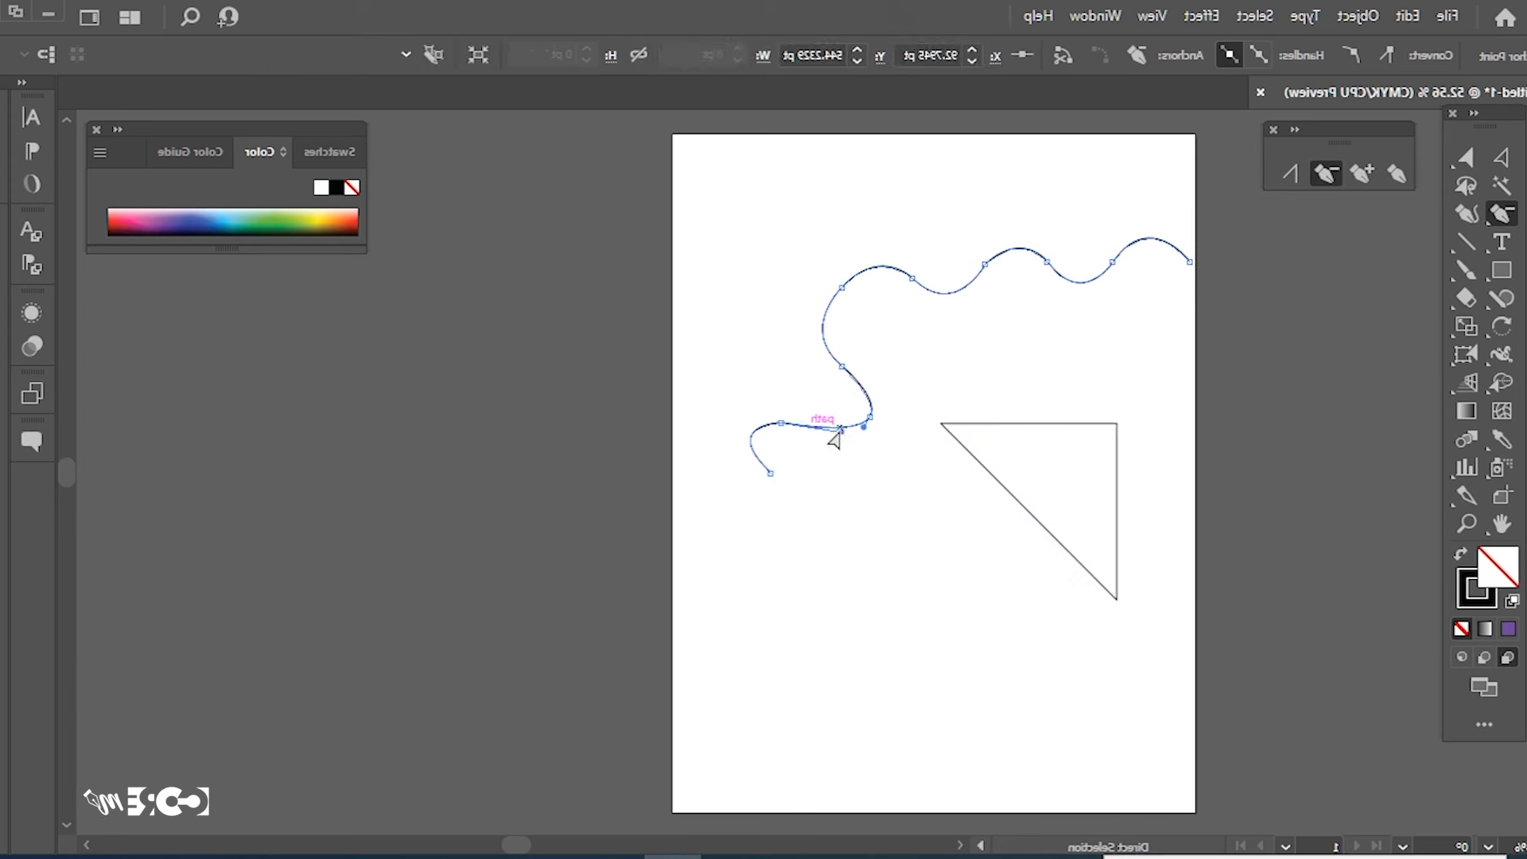
left_click(910, 280)
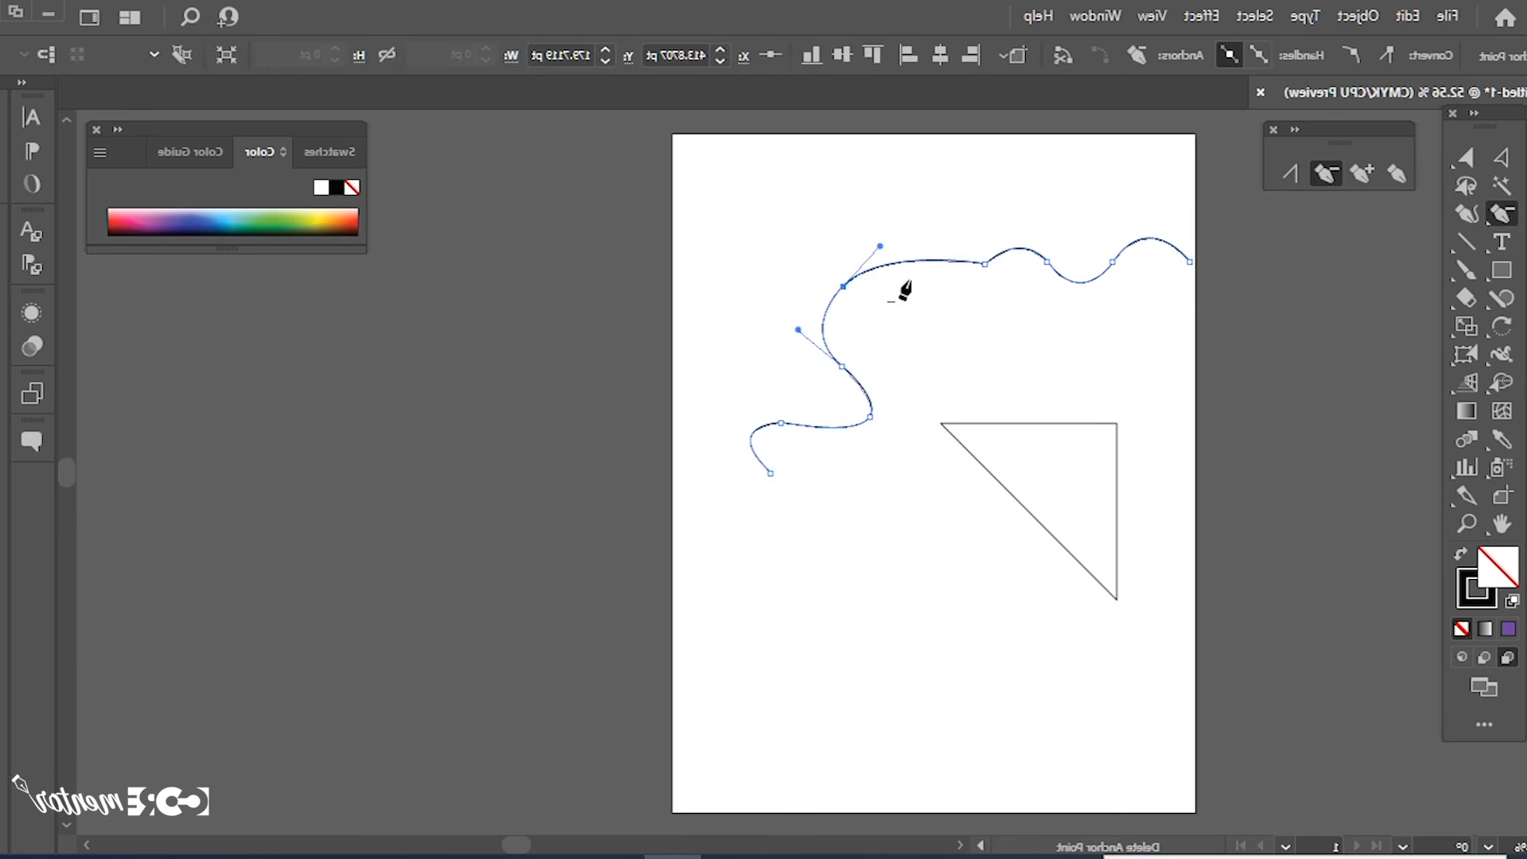
left_click(985, 264)
key("ctrl+z")
key("ctrl+z")
key("ctrl+z")
Select the straight-sided shape below the wavy path and delete it.
key("v")
left_click_drag(1162, 392, 999, 570)
key("Delete")
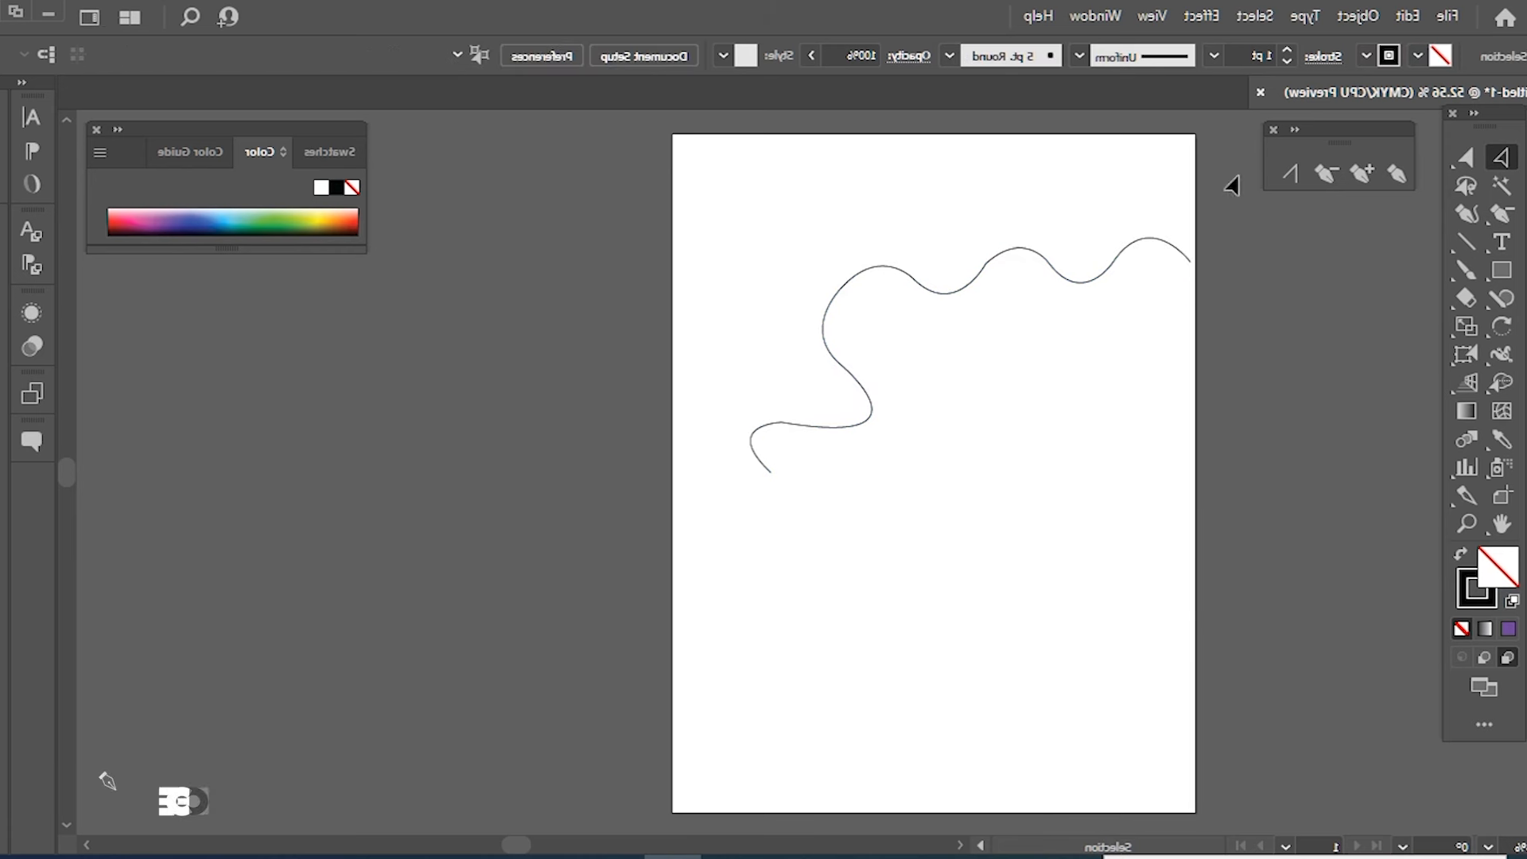
Convert two neighbouring smooth anchors in the middle of the wavy path to corner points, straightening the segments between them.
left_click(1289, 176)
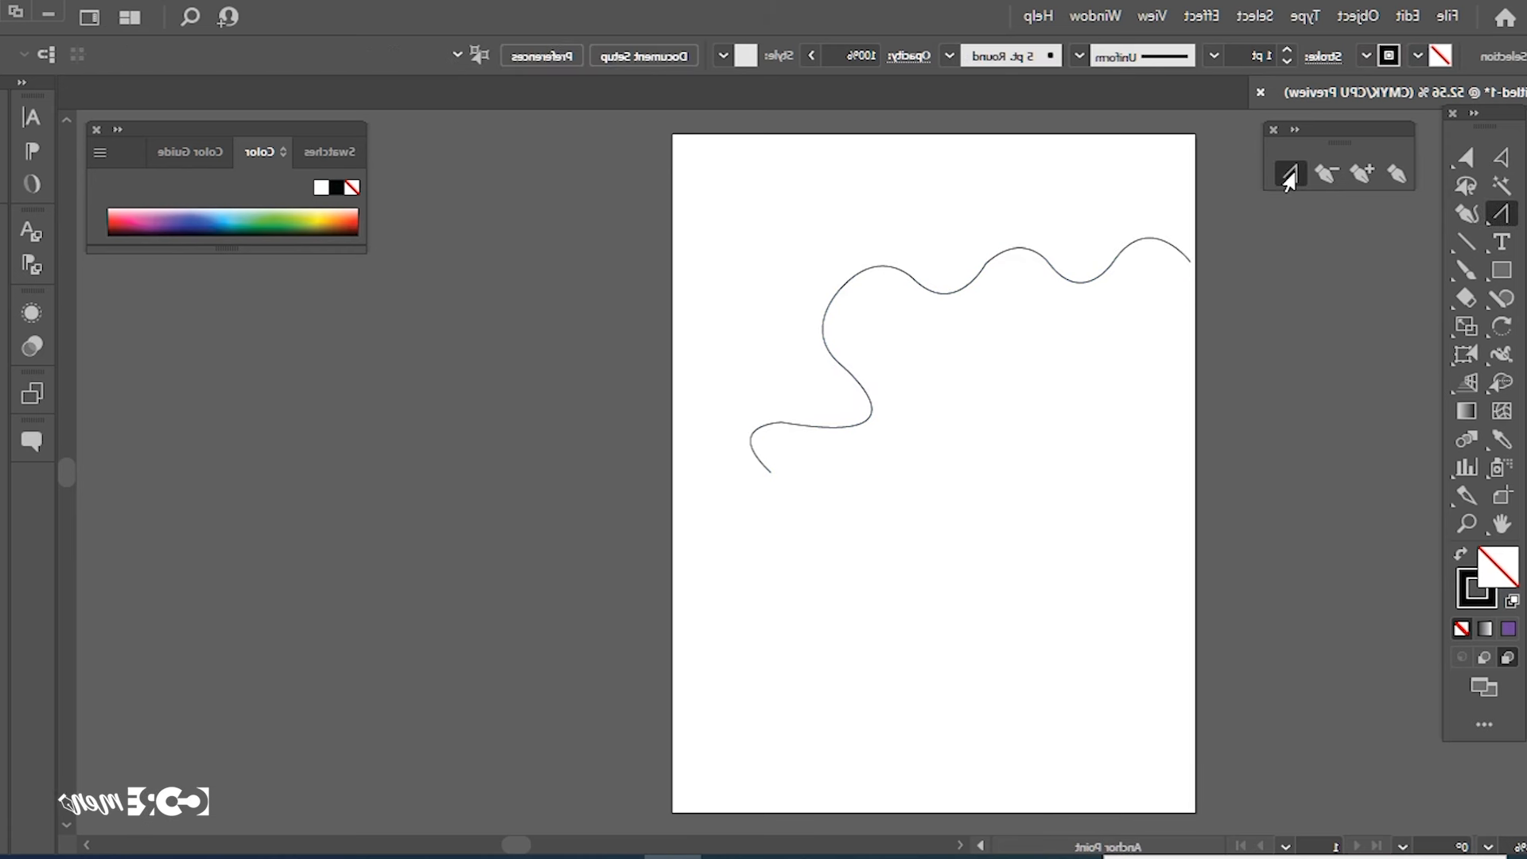
left_click(929, 289)
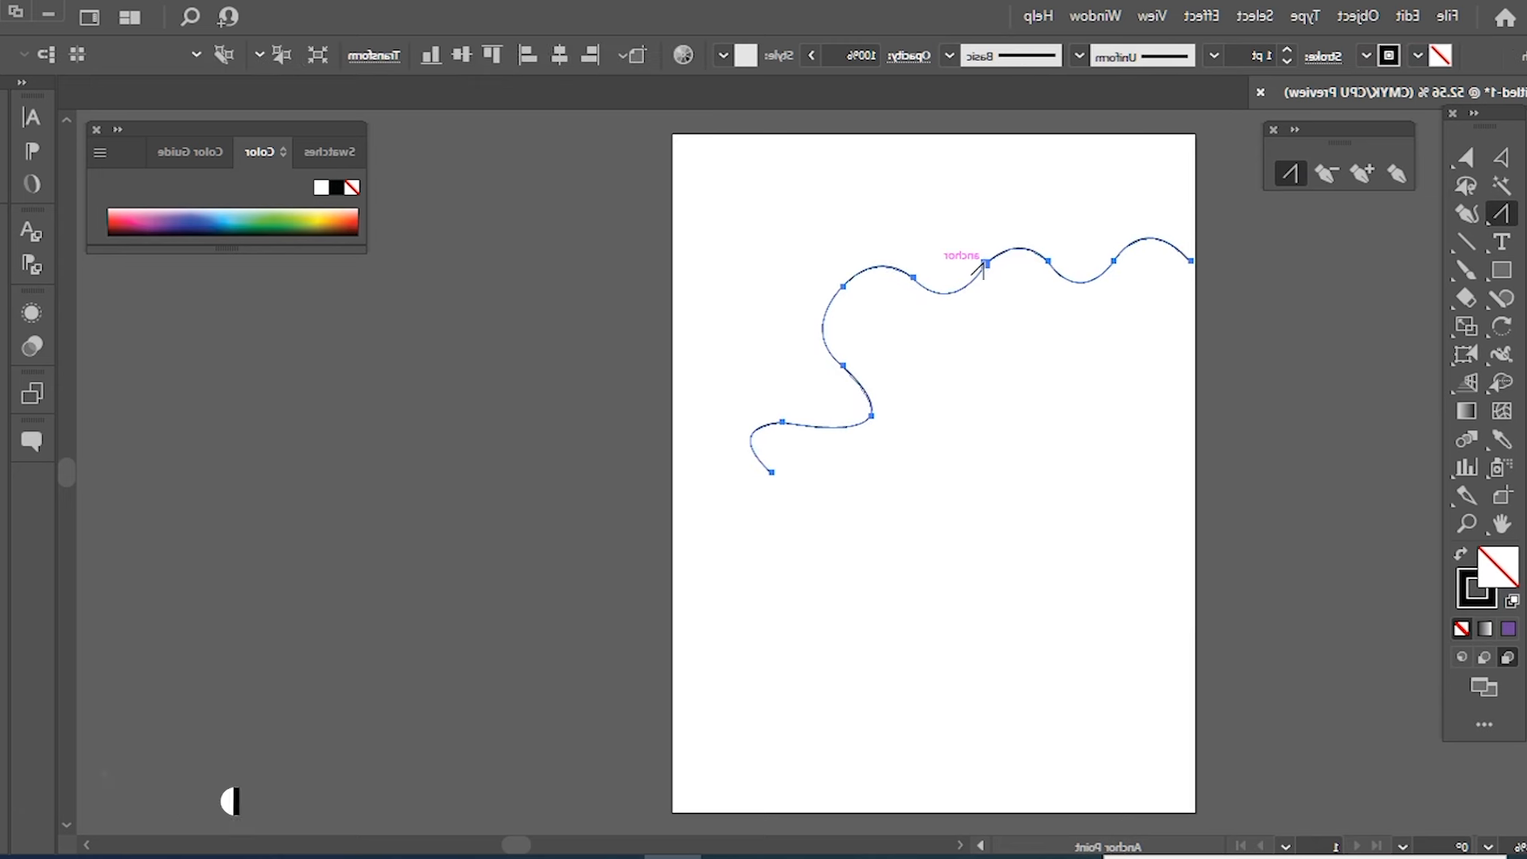
left_click(984, 263)
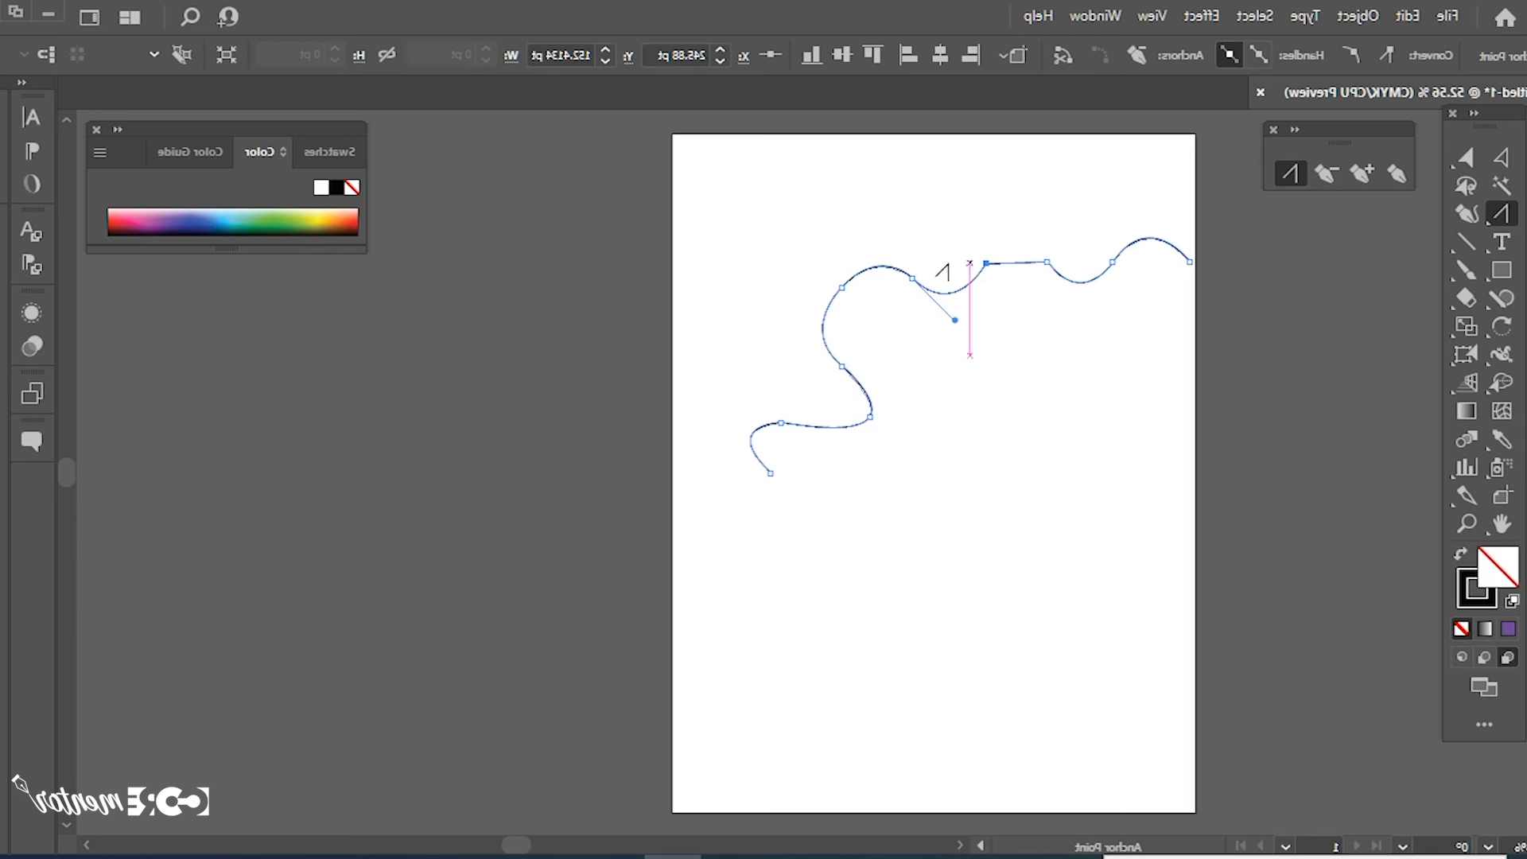
left_click(912, 278)
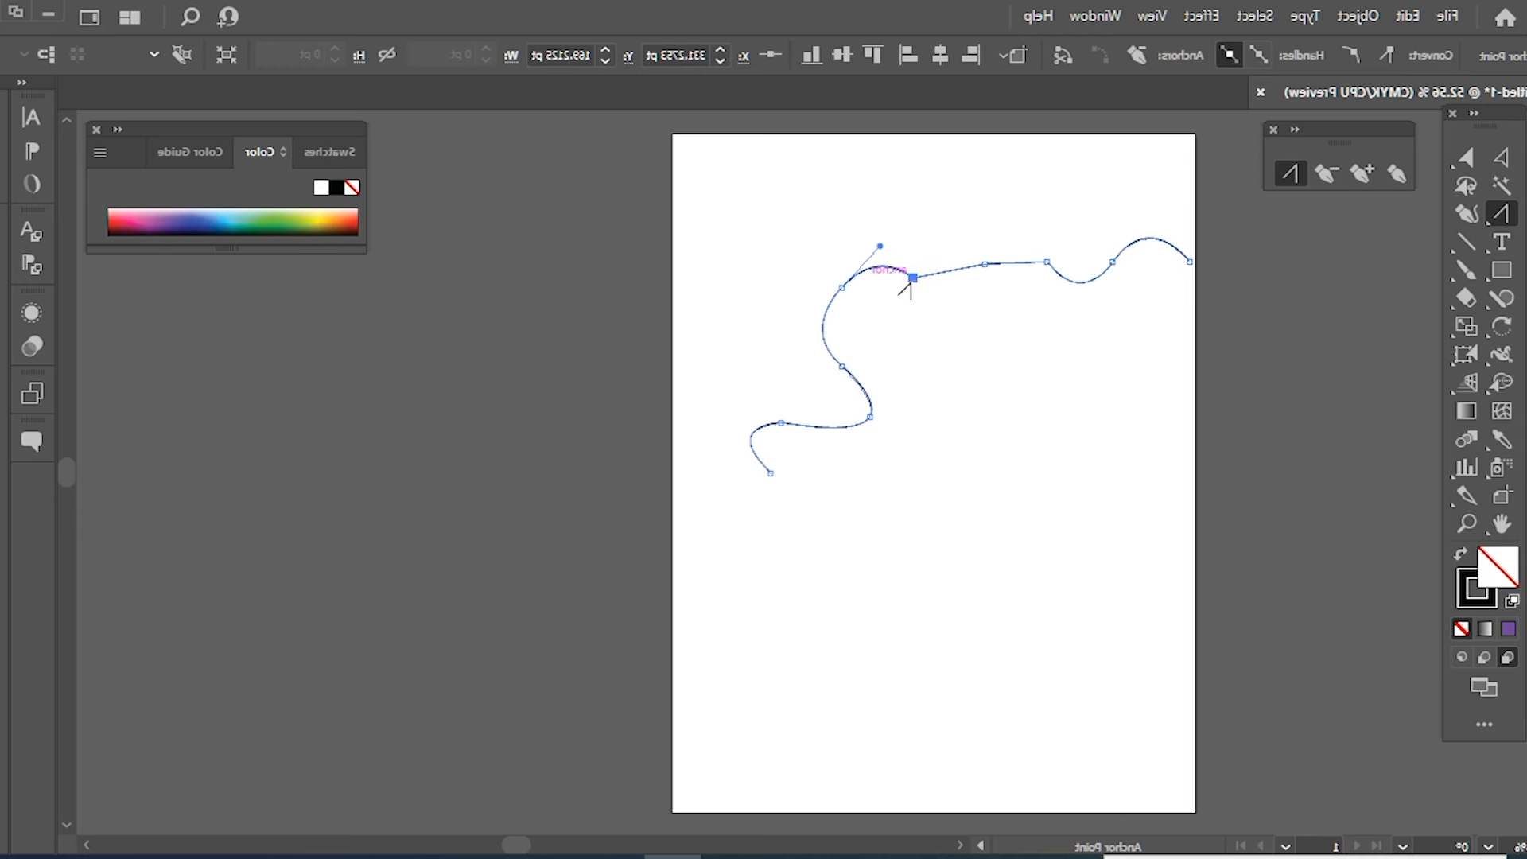
left_click(985, 263)
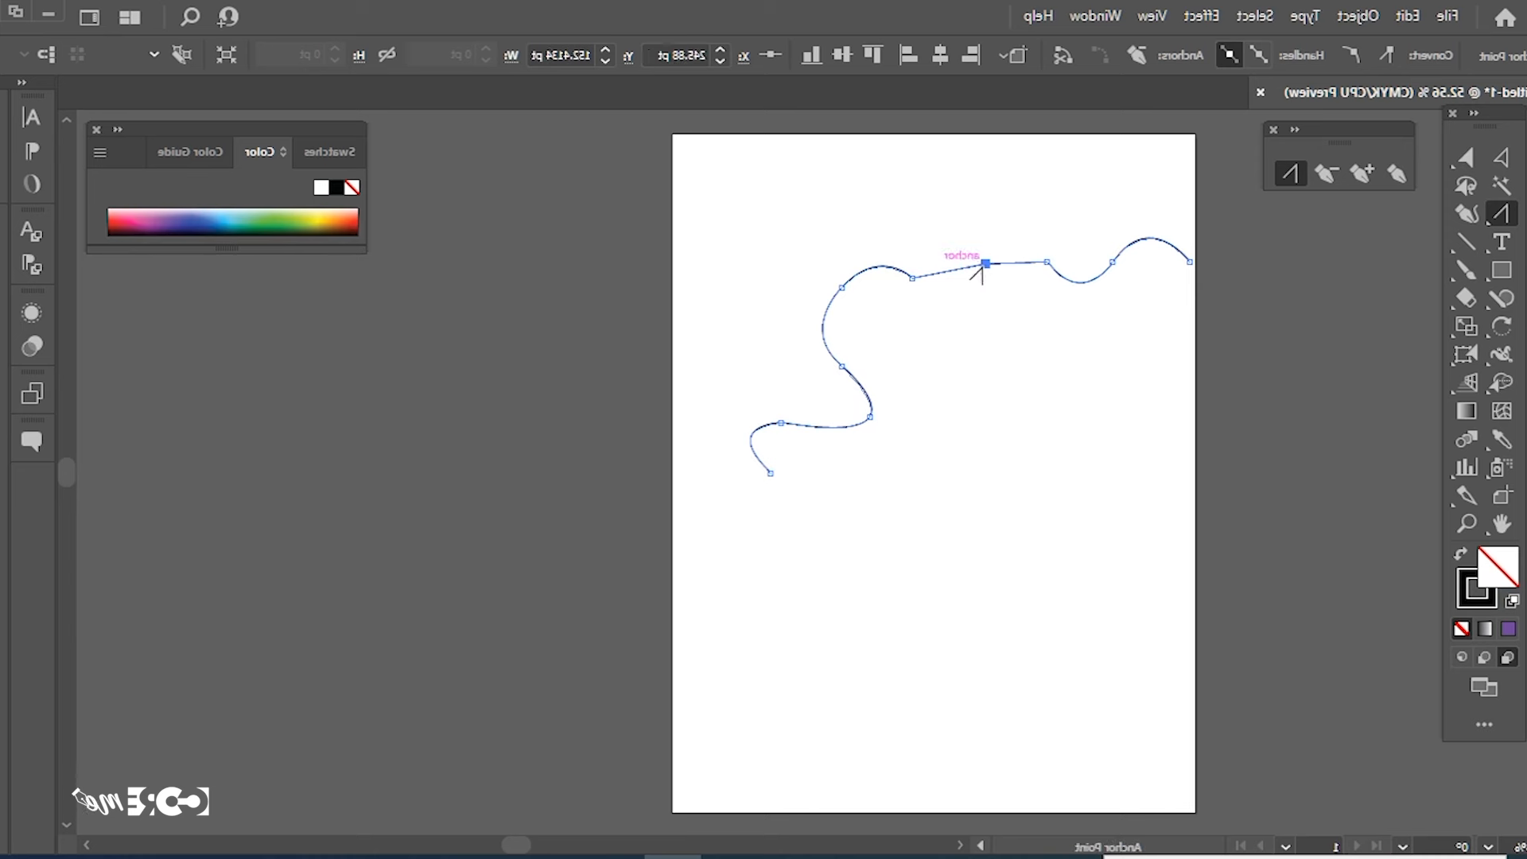
Draw a square below the path and curve one upper corner and the diagonally opposite lower corner with the Anchor Point tool.
left_click(1499, 273)
left_click_drag(1107, 400, 1066, 370)
key("shift+c")
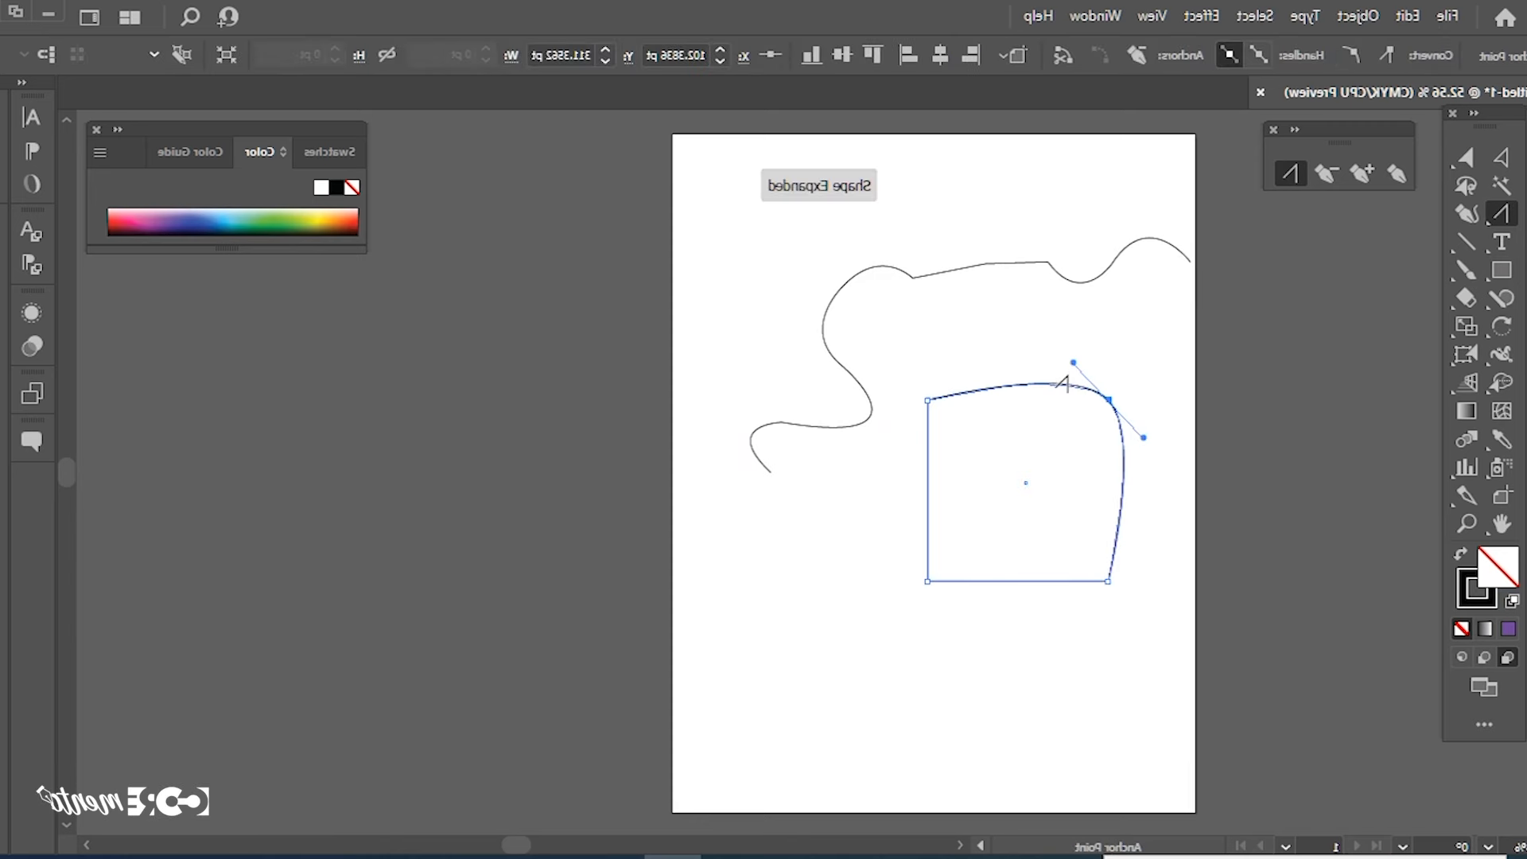
left_click(928, 581)
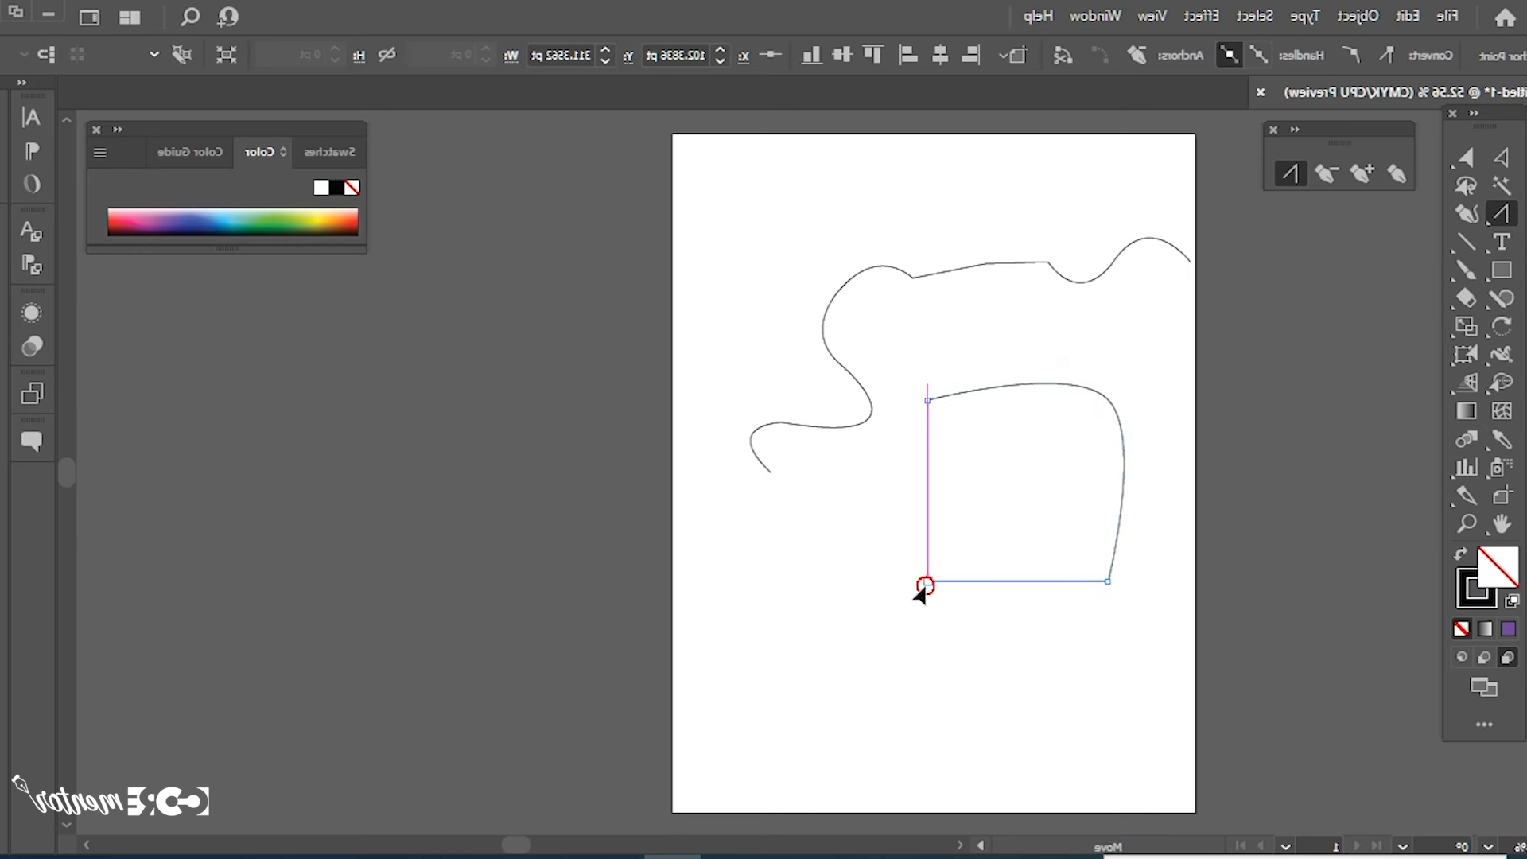
left_click_drag(927, 581, 989, 647)
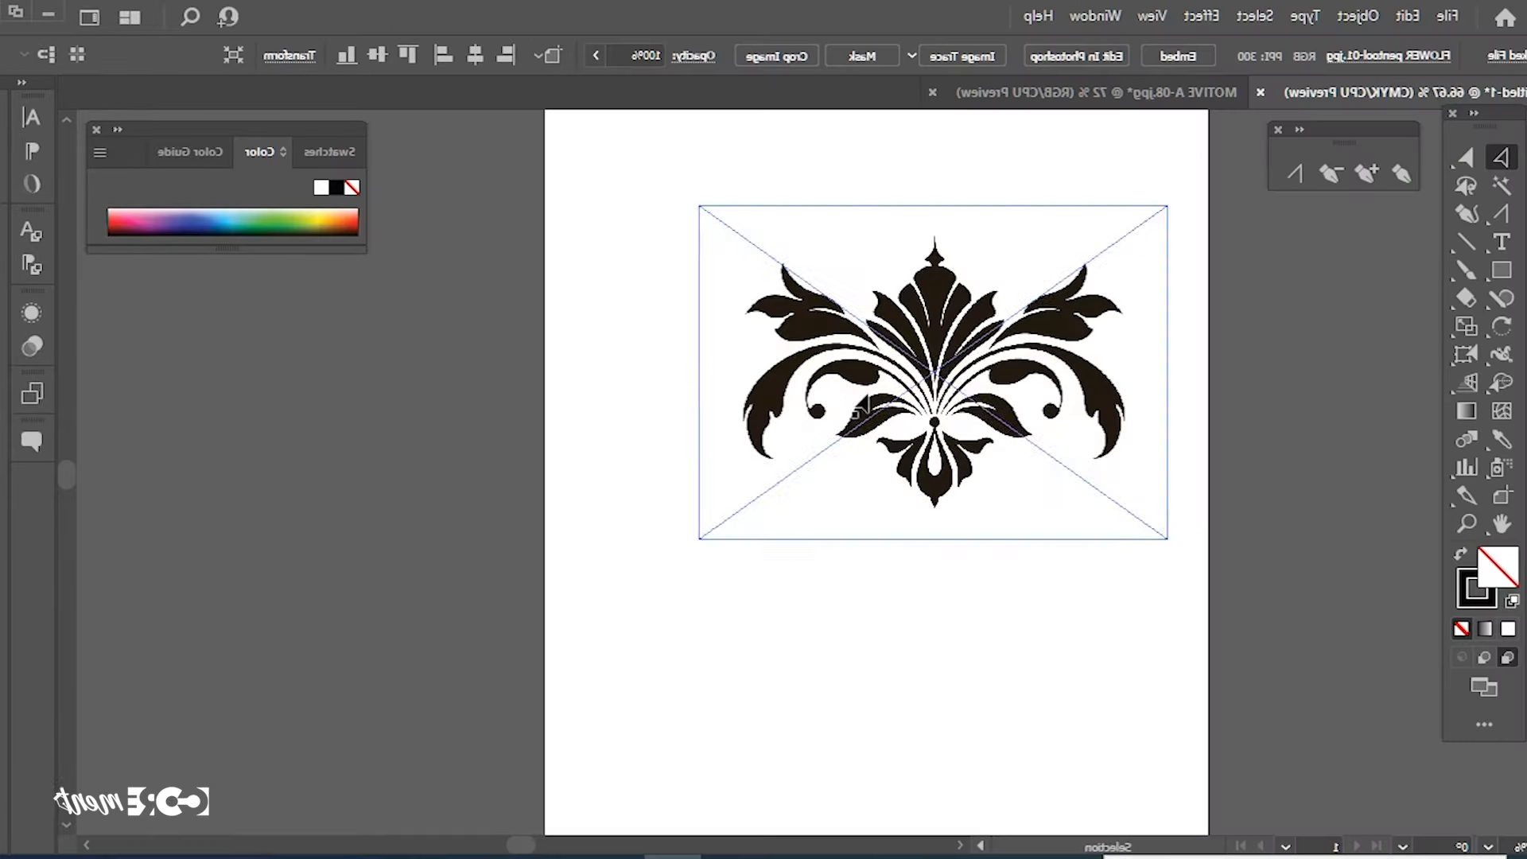
Examine the leaf edges of the placed floral ornament image at different magnifications.
key("z")
left_click(830, 481)
left_click(804, 429)
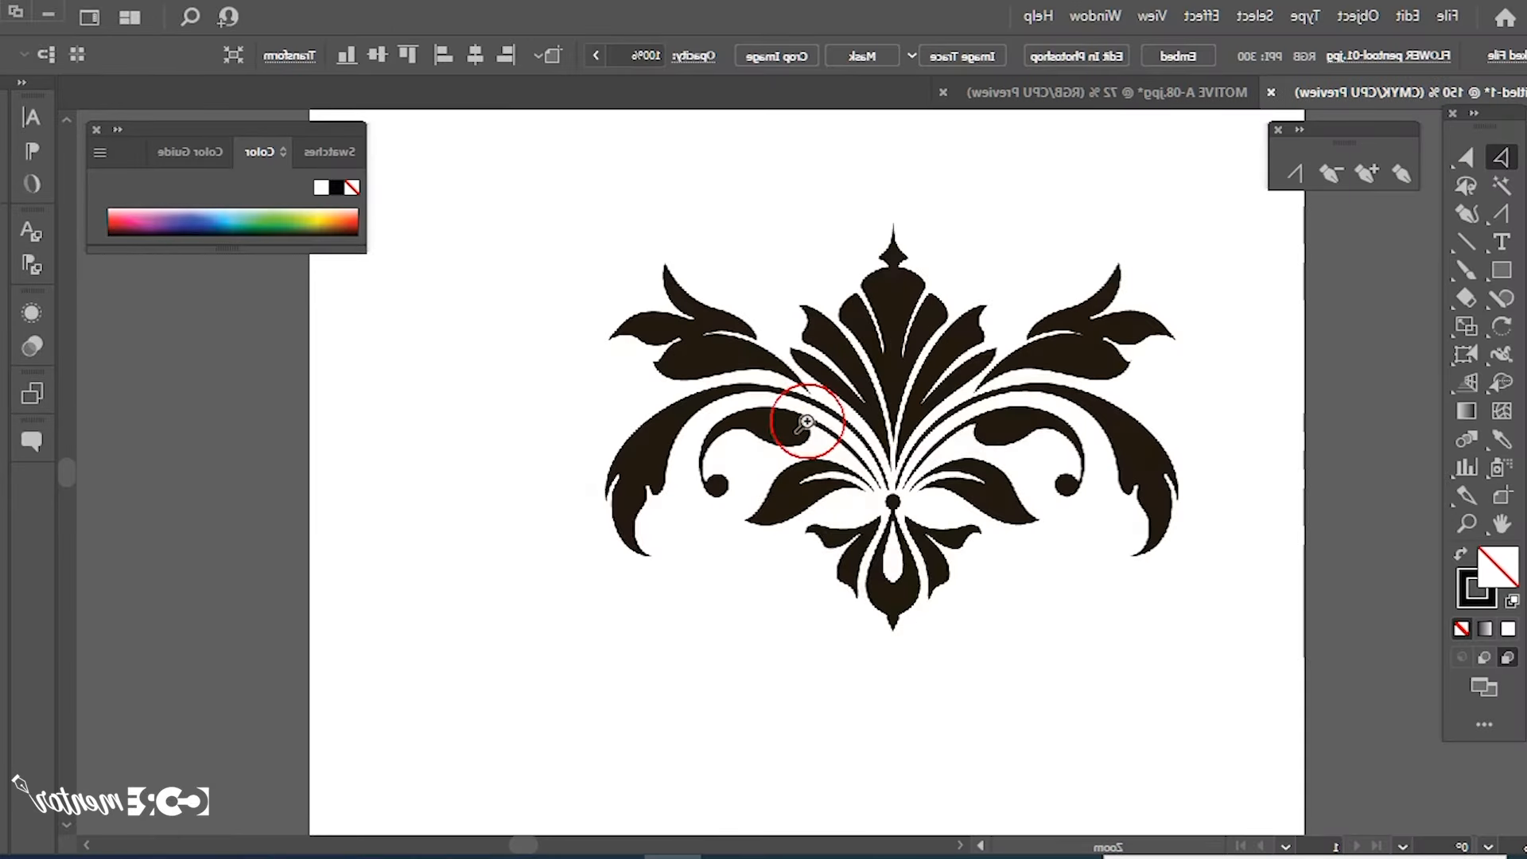
left_click(777, 443)
left_click(768, 460)
left_click(768, 459)
left_click(786, 435)
left_click(799, 419)
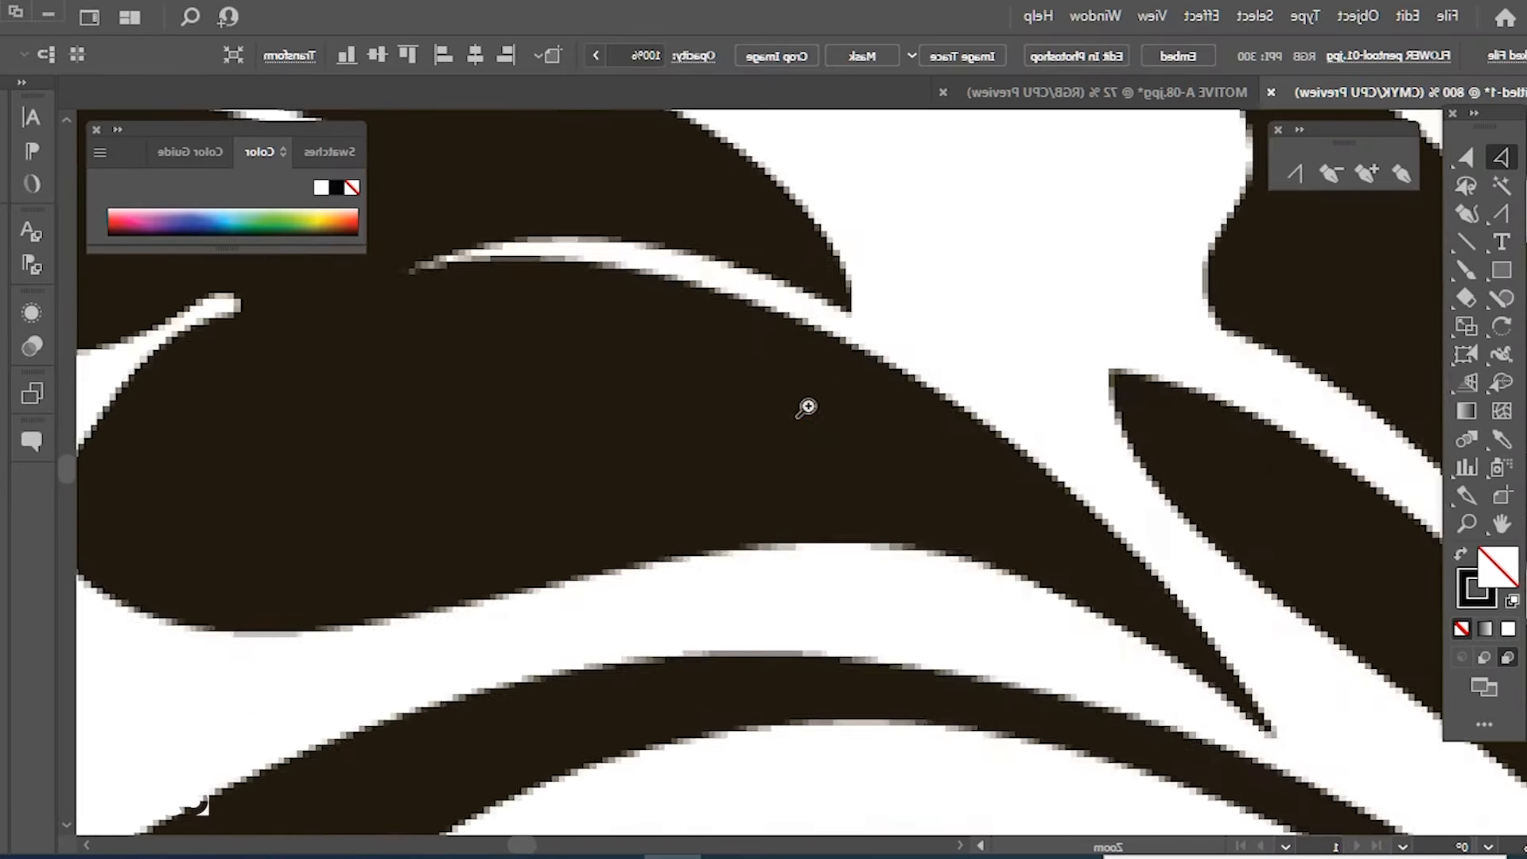
left_click(808, 406)
left_click(808, 407, "alt")
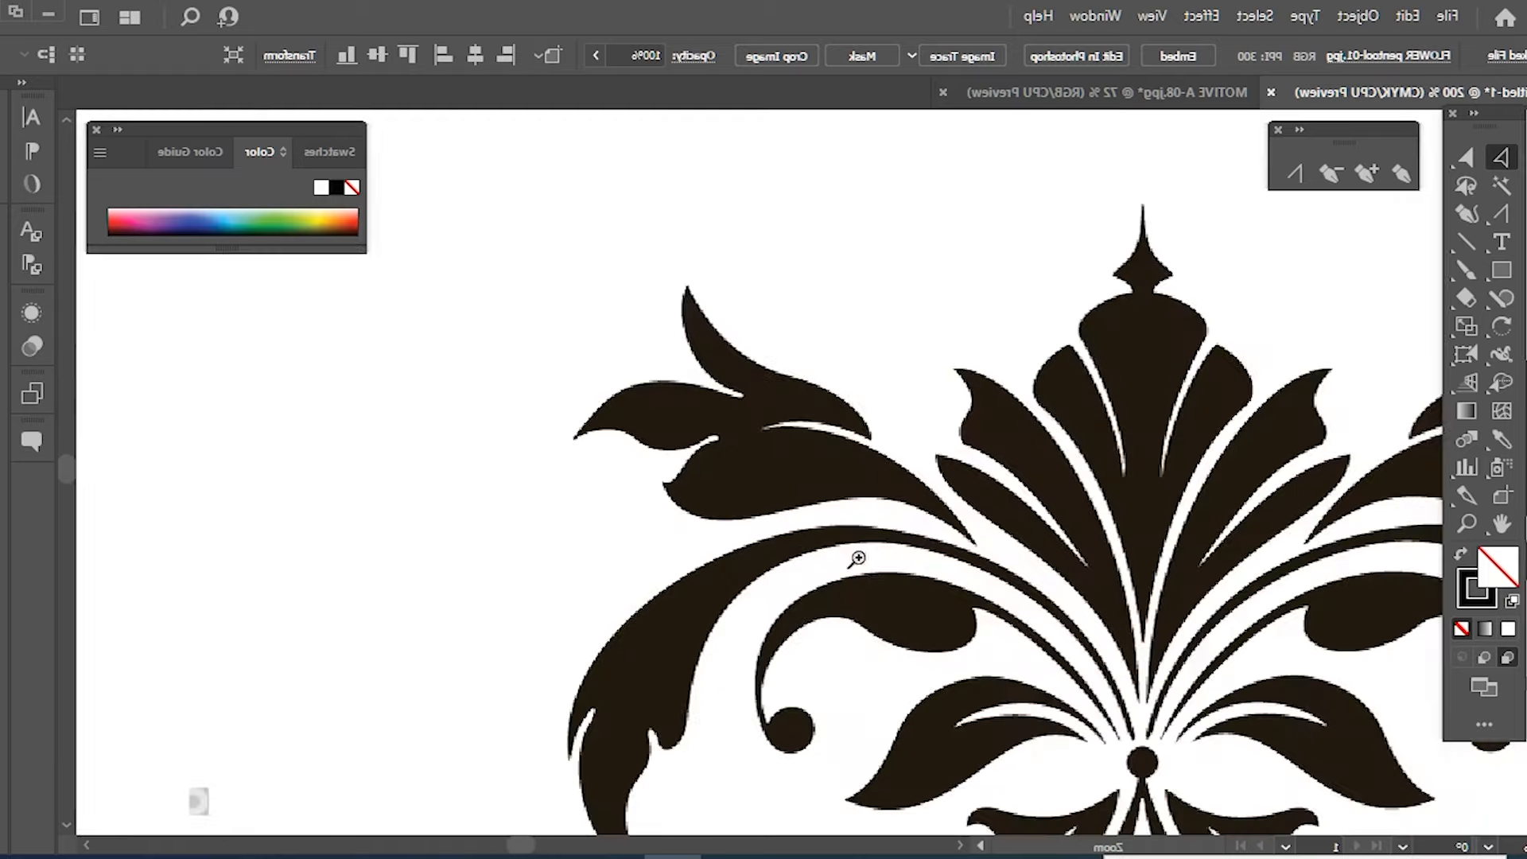
left_click(856, 555)
left_click(885, 413)
left_click(855, 383)
left_click(855, 383)
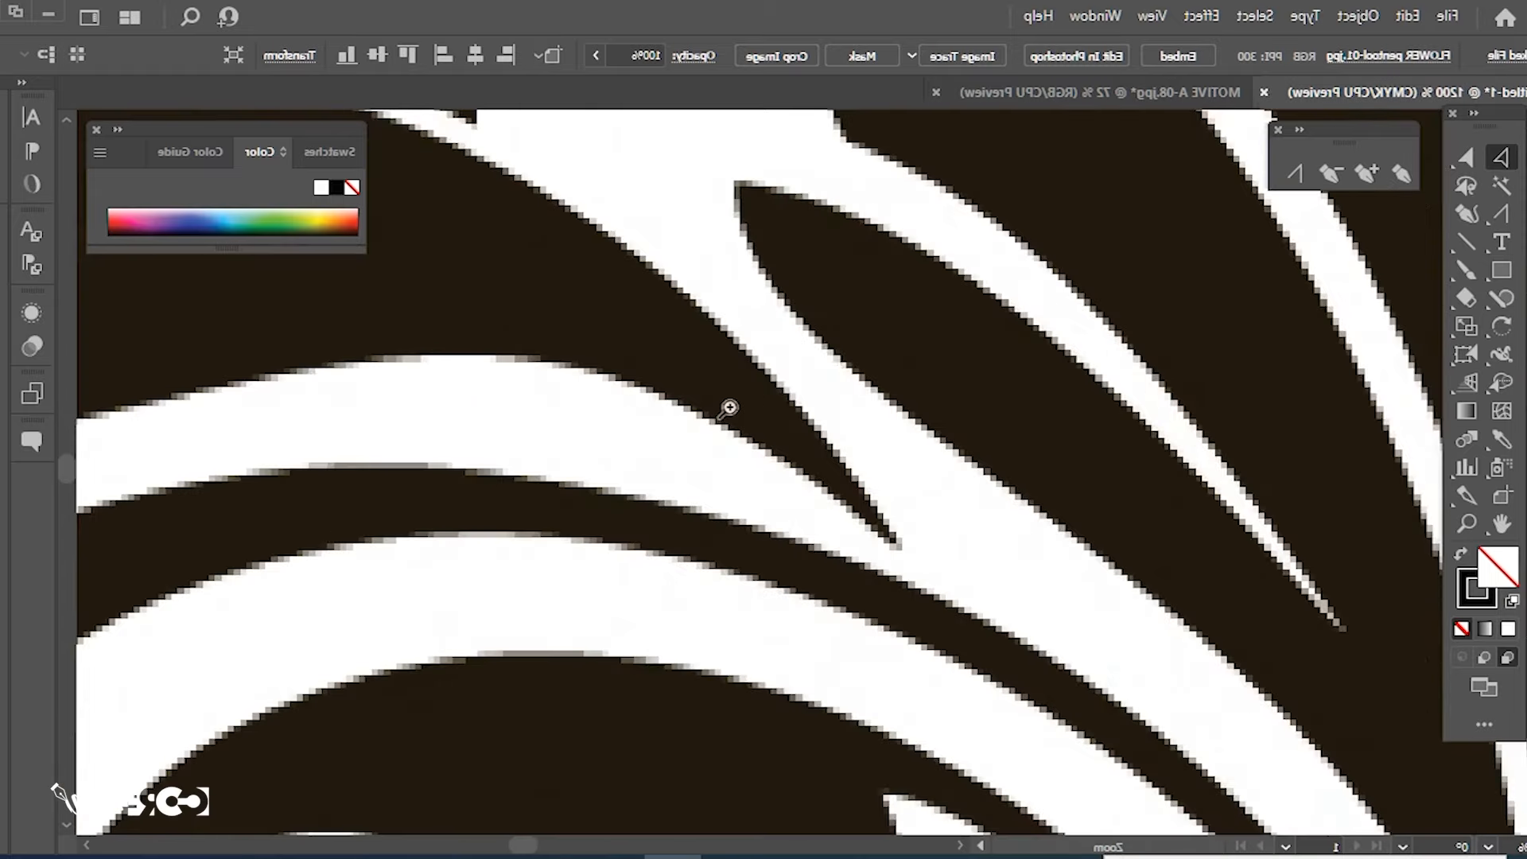
left_click(726, 406)
left_click(726, 405)
left_click(709, 409)
key("v")
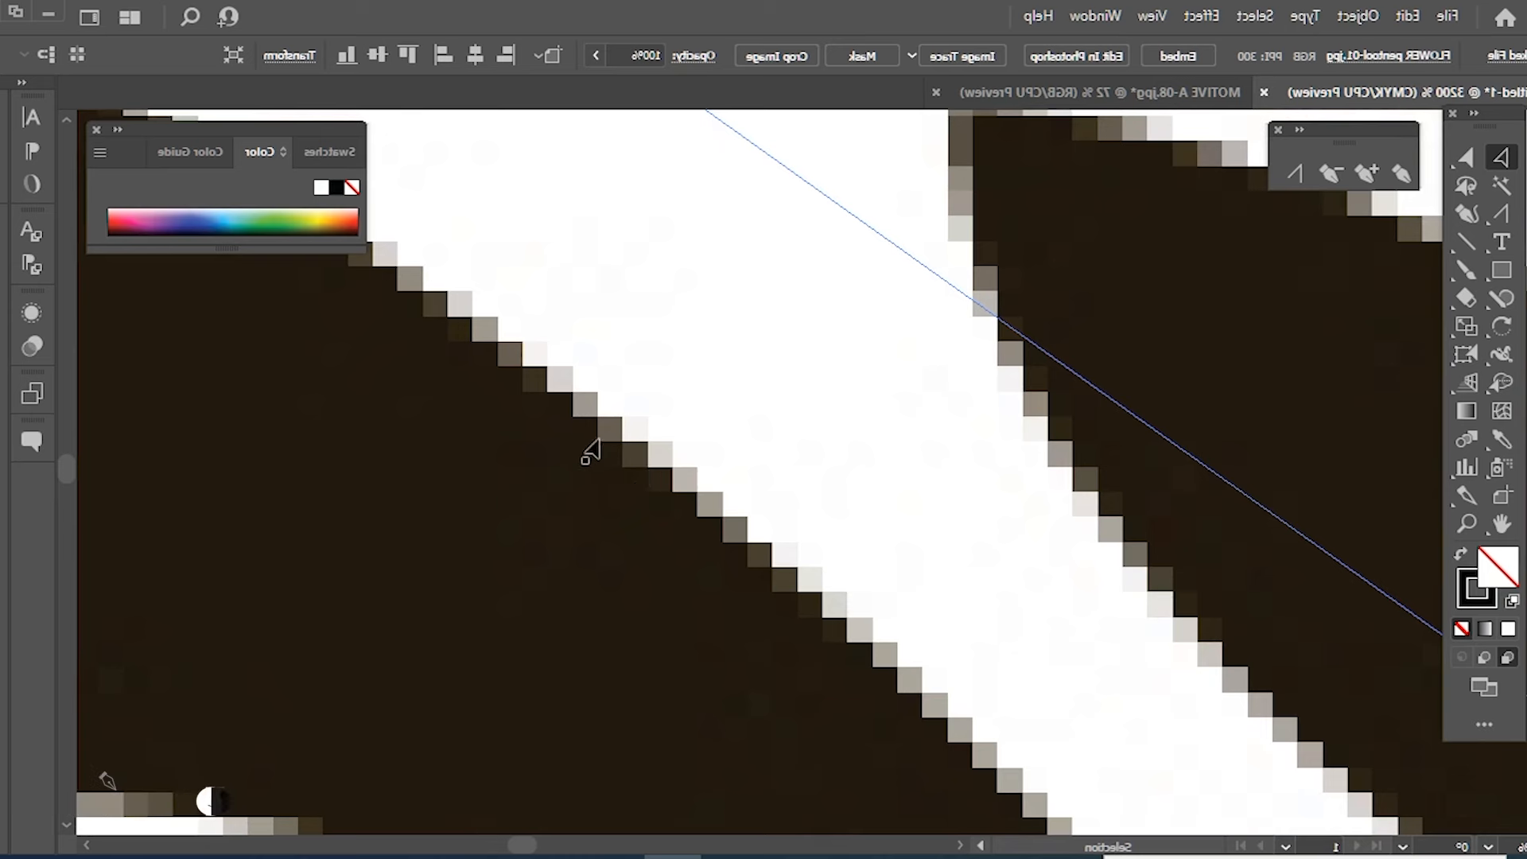
key("z")
left_click(579, 451, "alt")
left_click(688, 484, "alt")
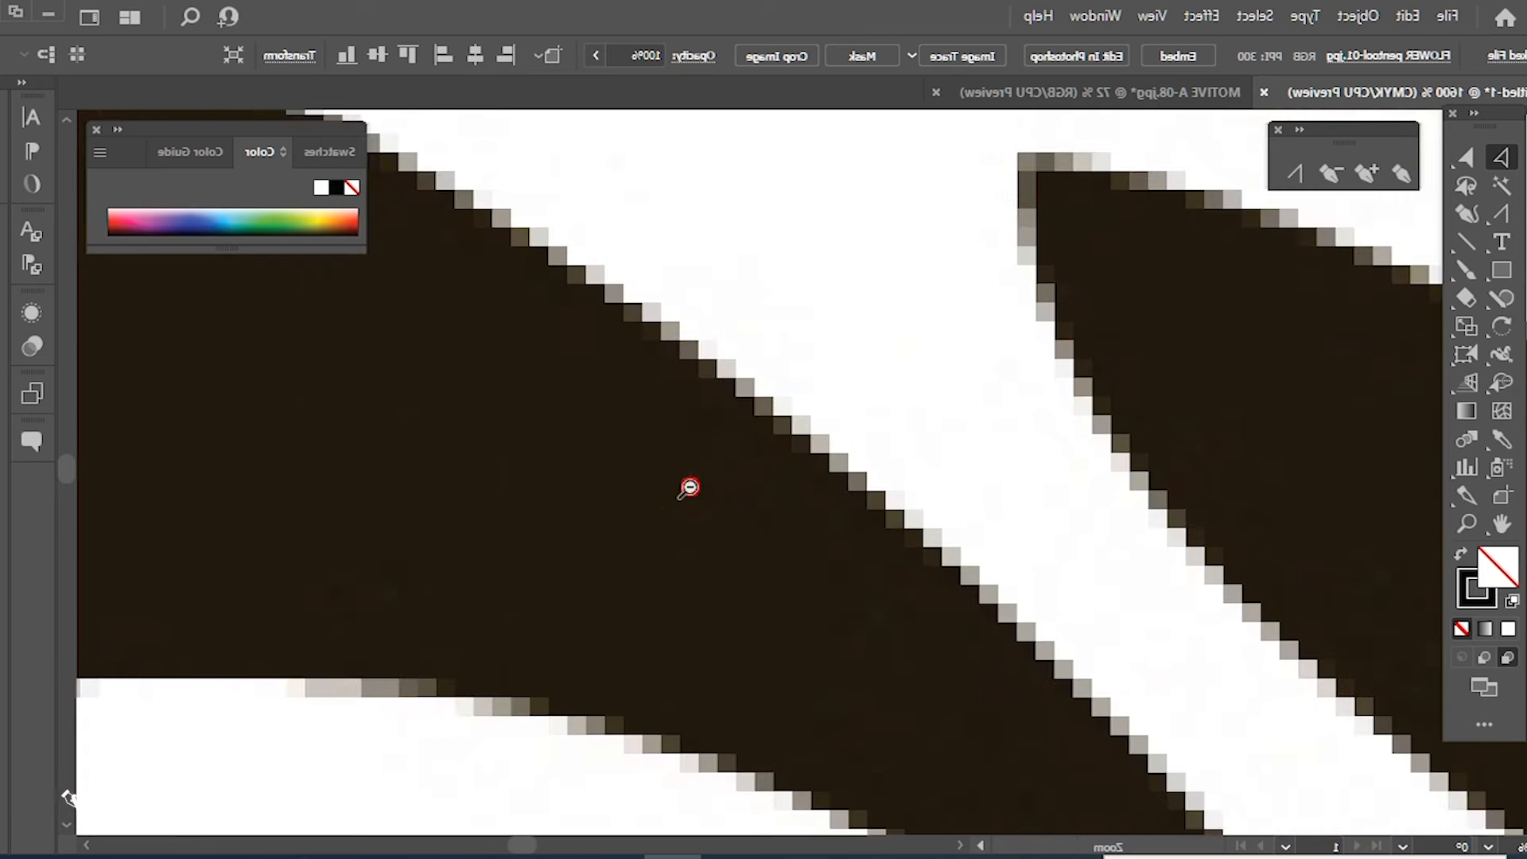
left_click(833, 507, "alt")
left_click(832, 507, "alt")
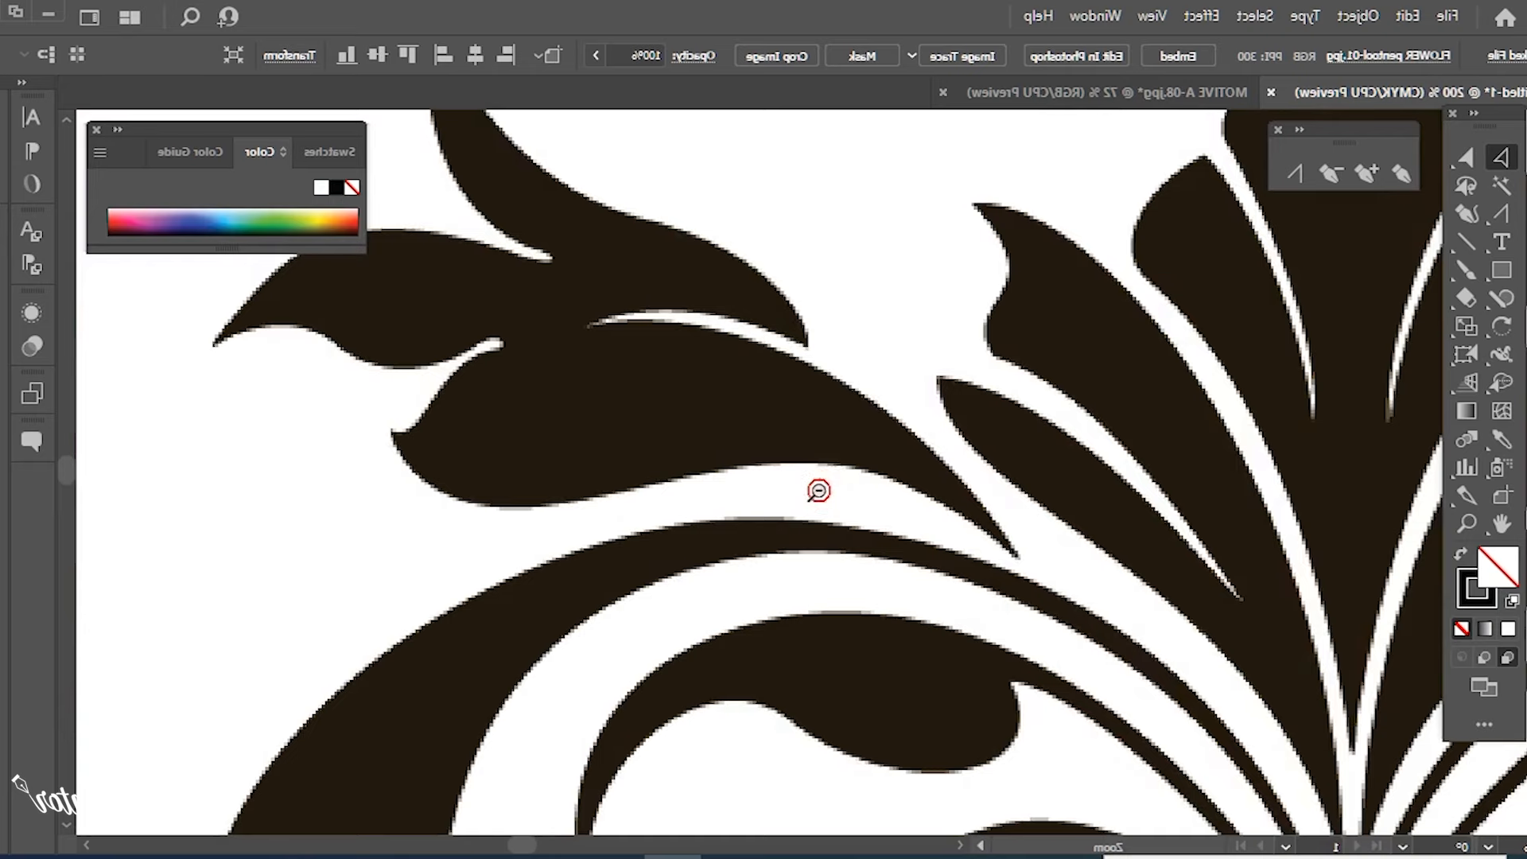
left_click(818, 493, "alt")
left_click(803, 491, "alt")
left_click(802, 490)
left_click_drag(815, 525, 526, 431)
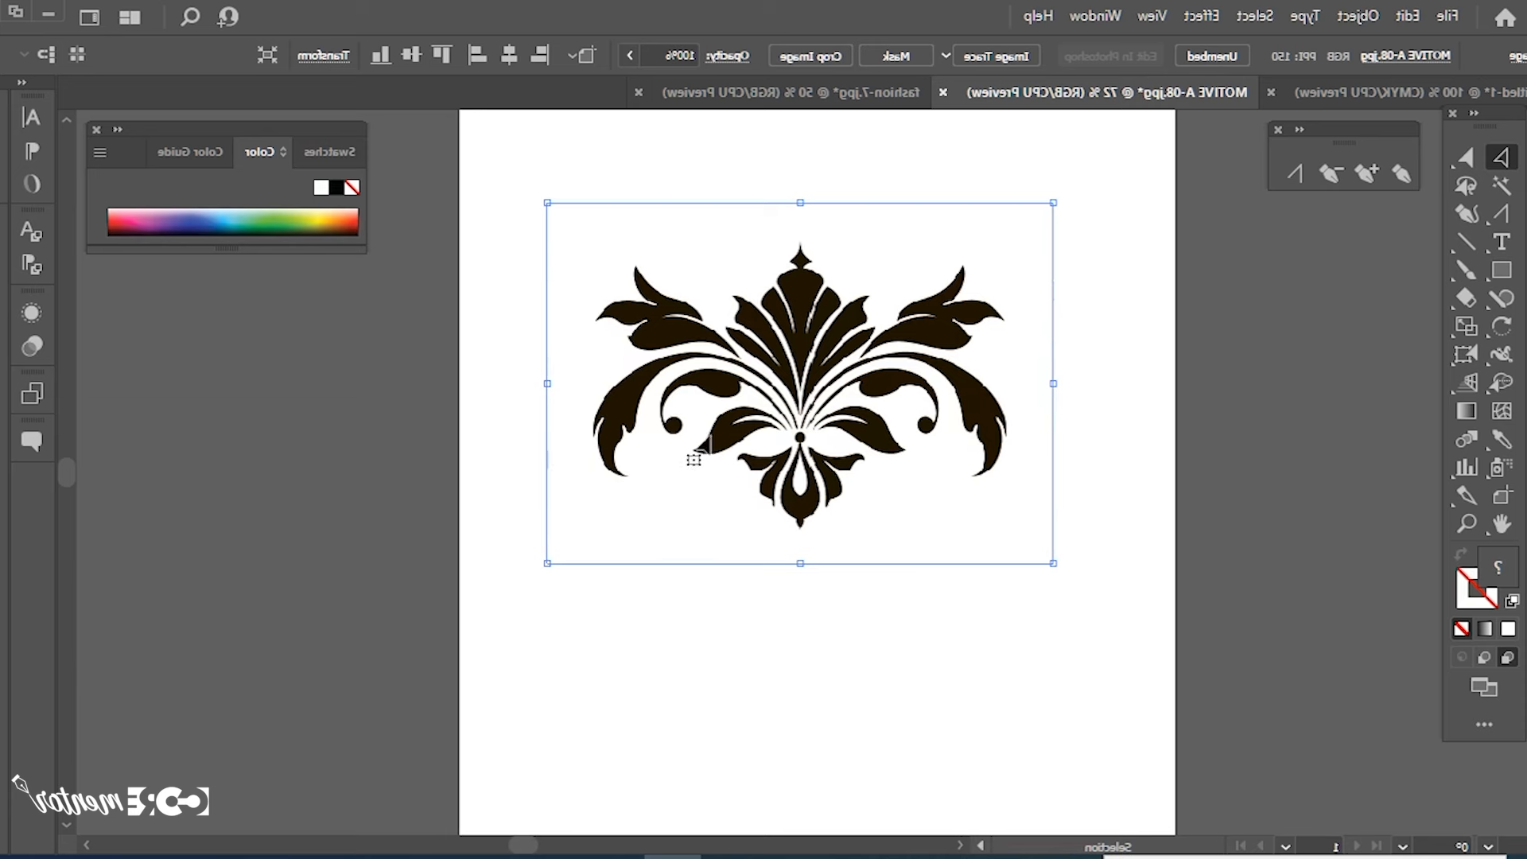
Move the ornament image slightly lower on the artboard and set its opacity to 35%.
left_click_drag(715, 446, 713, 471)
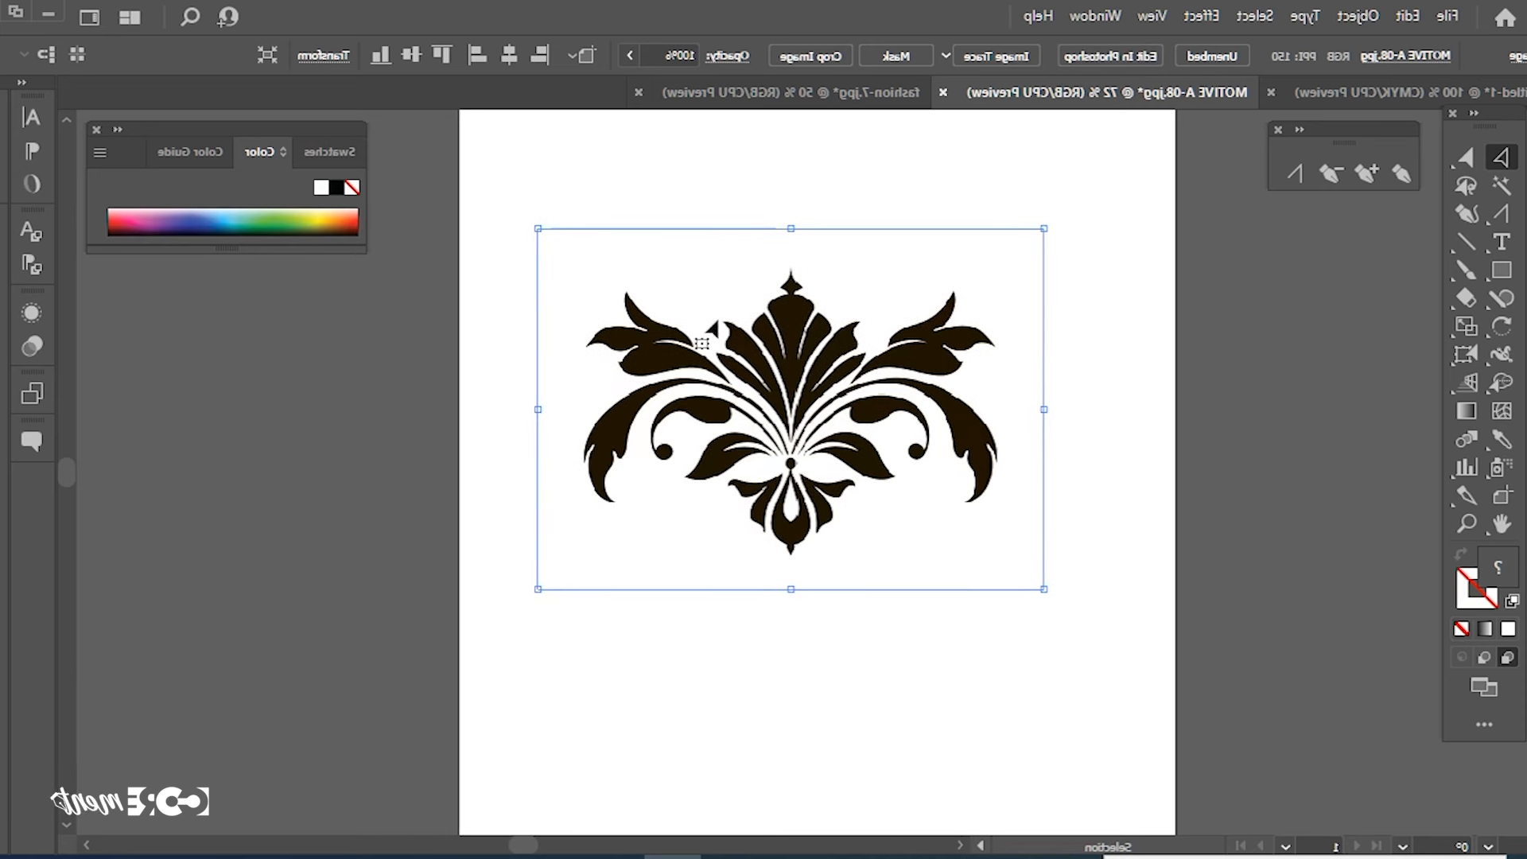
left_click_drag(716, 349, 716, 360)
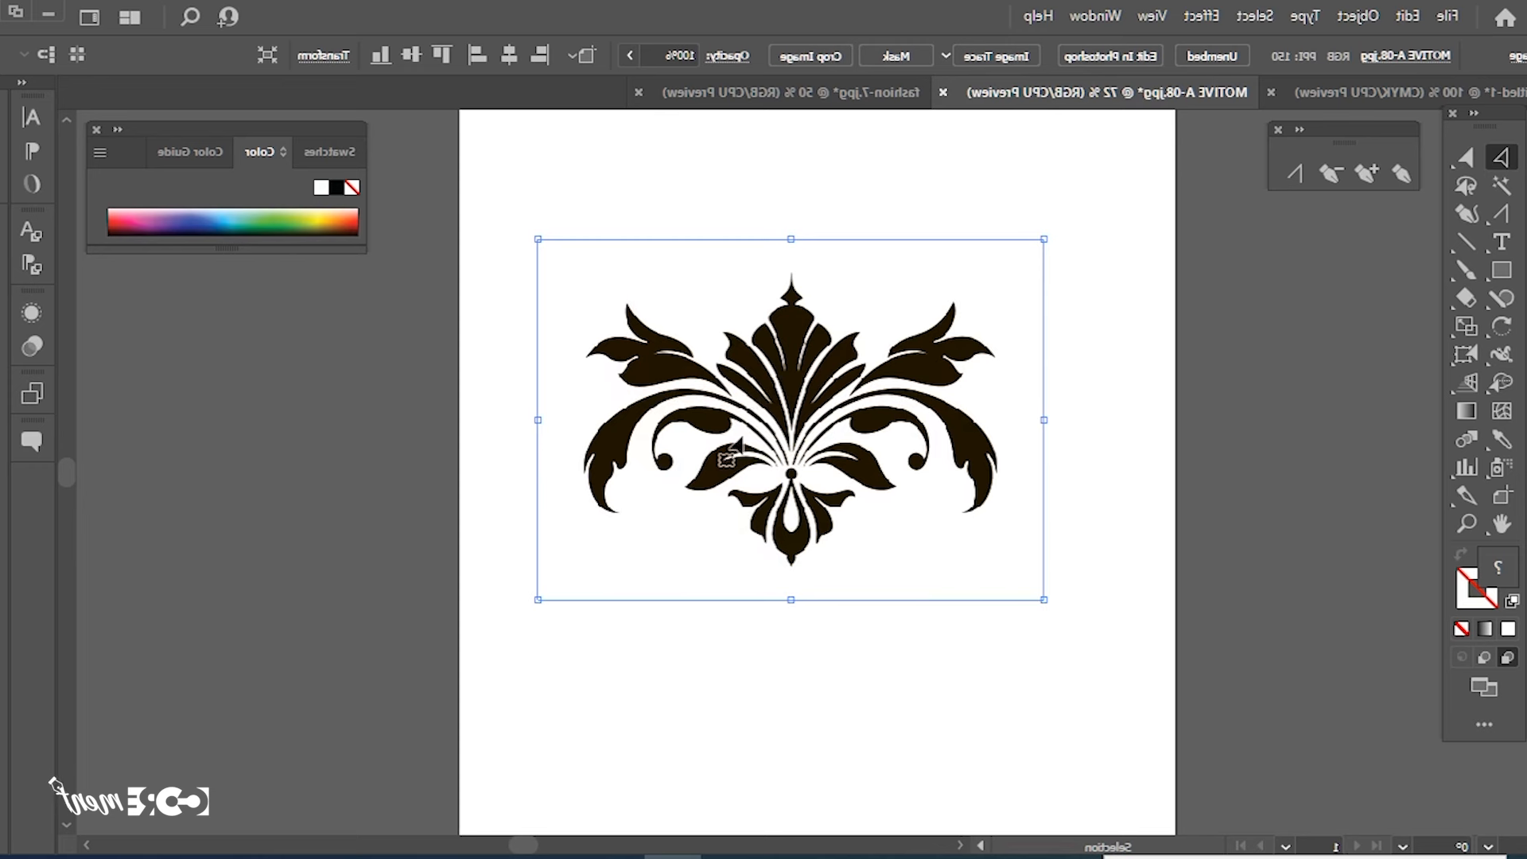
left_click(631, 56)
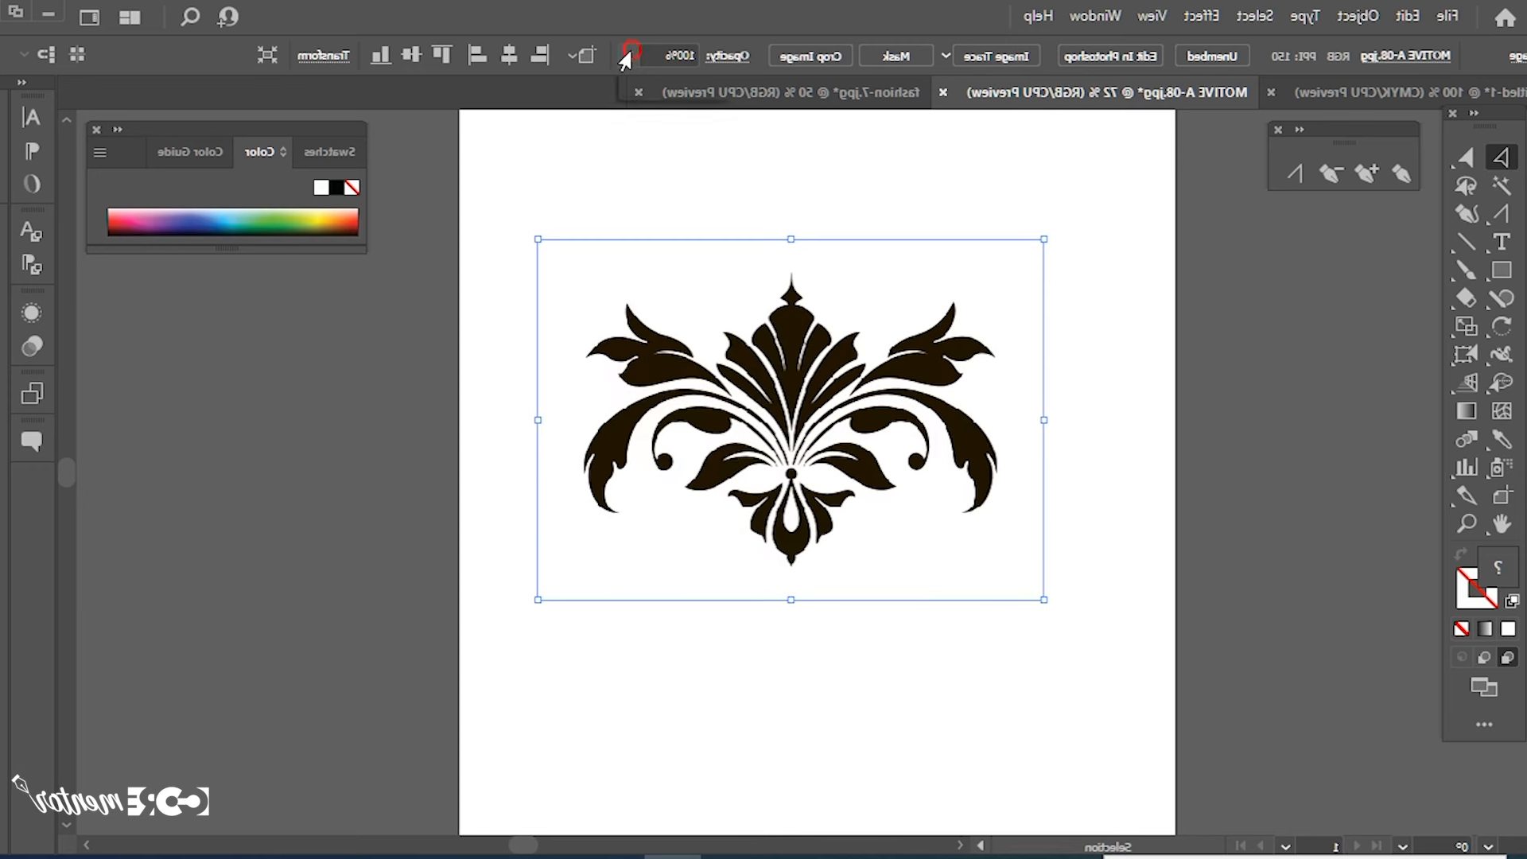
left_click_drag(634, 85, 689, 85)
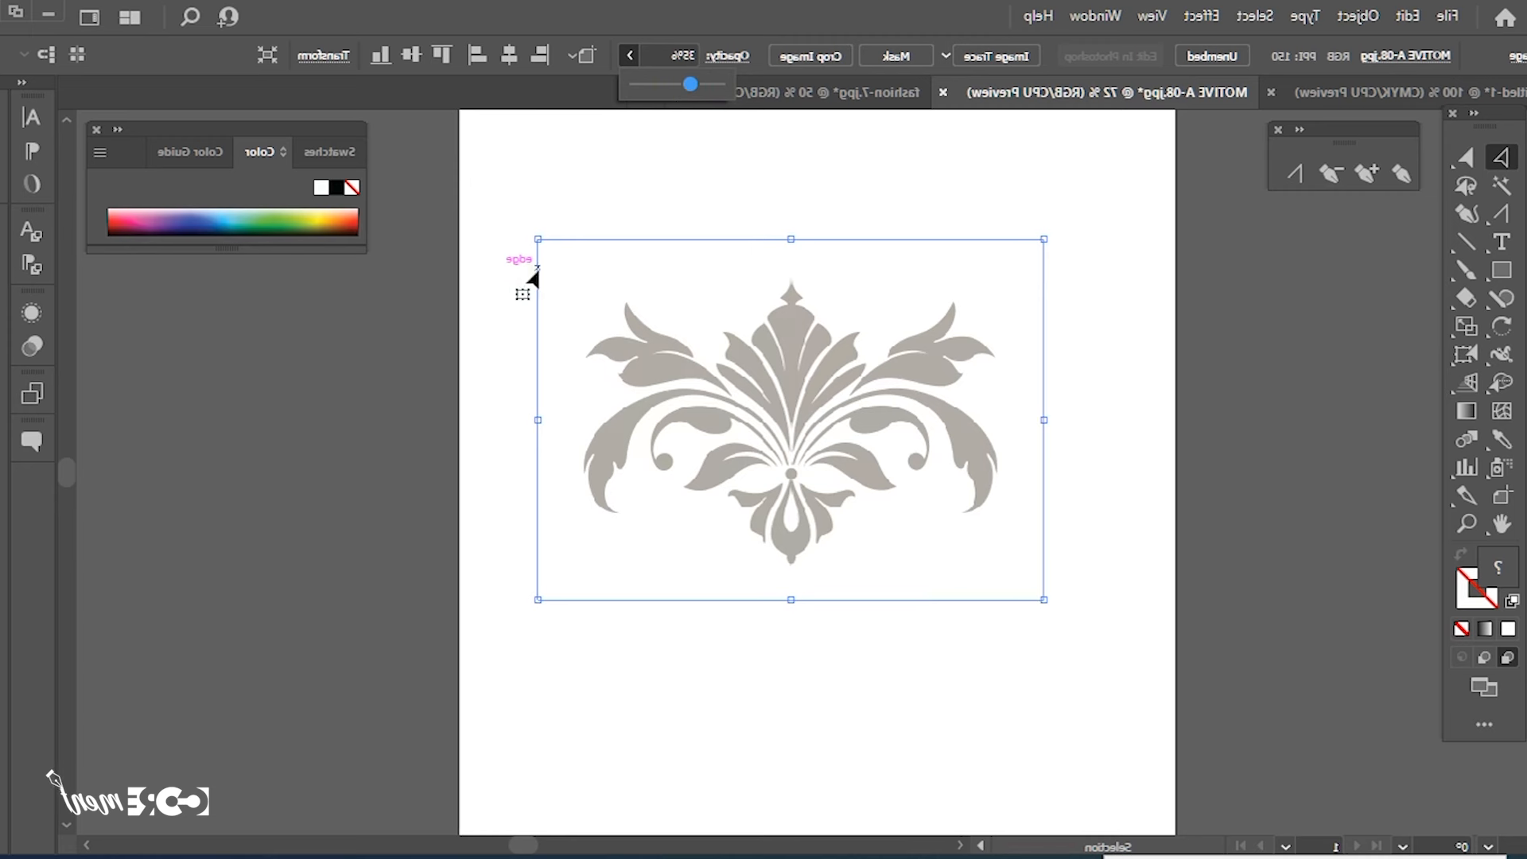
Lock the faded ornament image in place and try selecting and moving it to test the lock.
key("a")
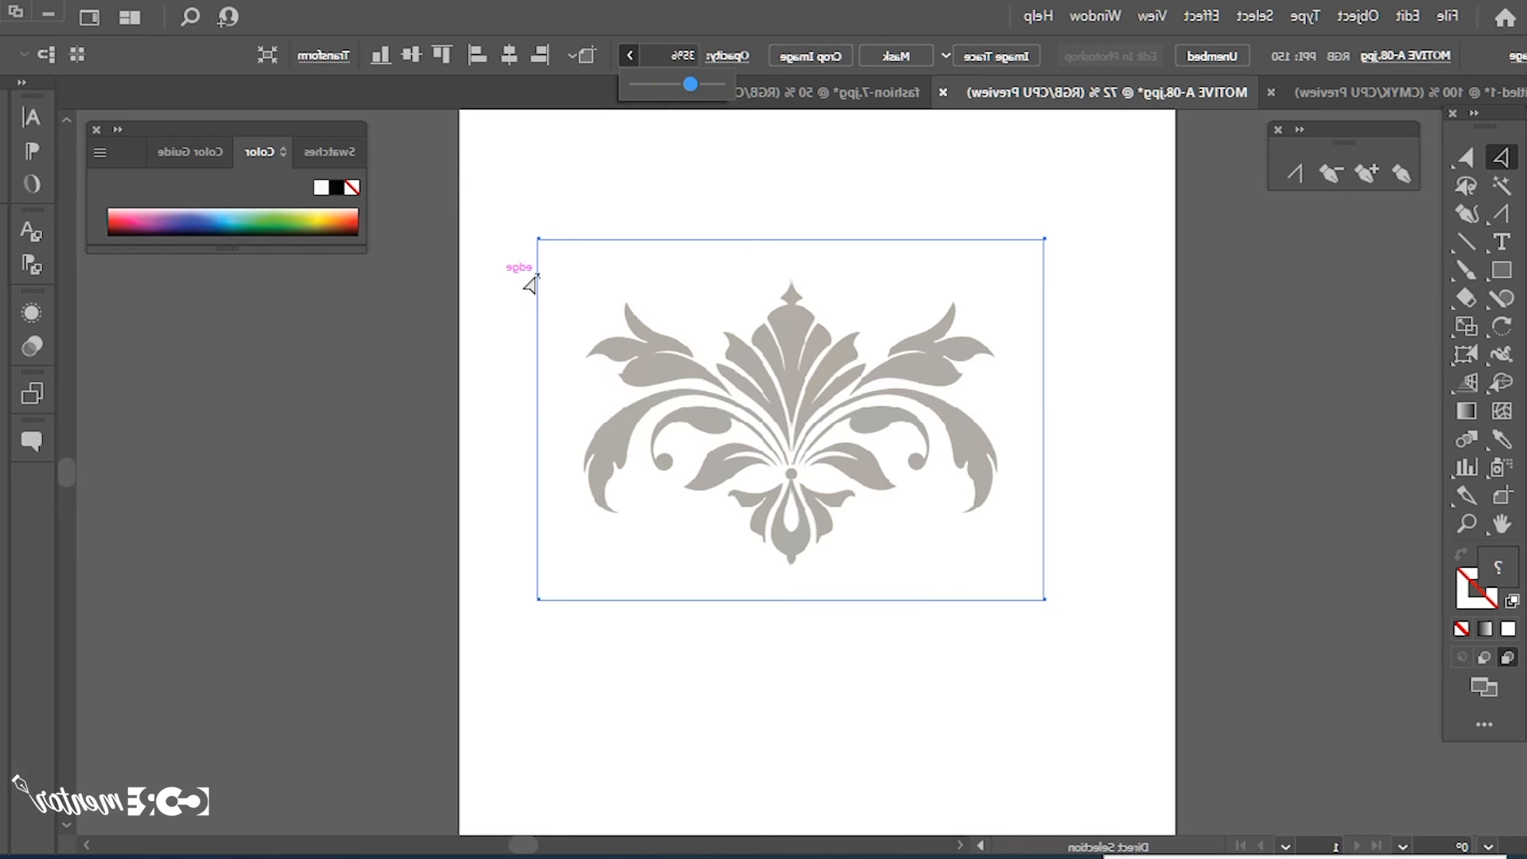
key("v")
left_click(571, 386)
left_click(627, 399)
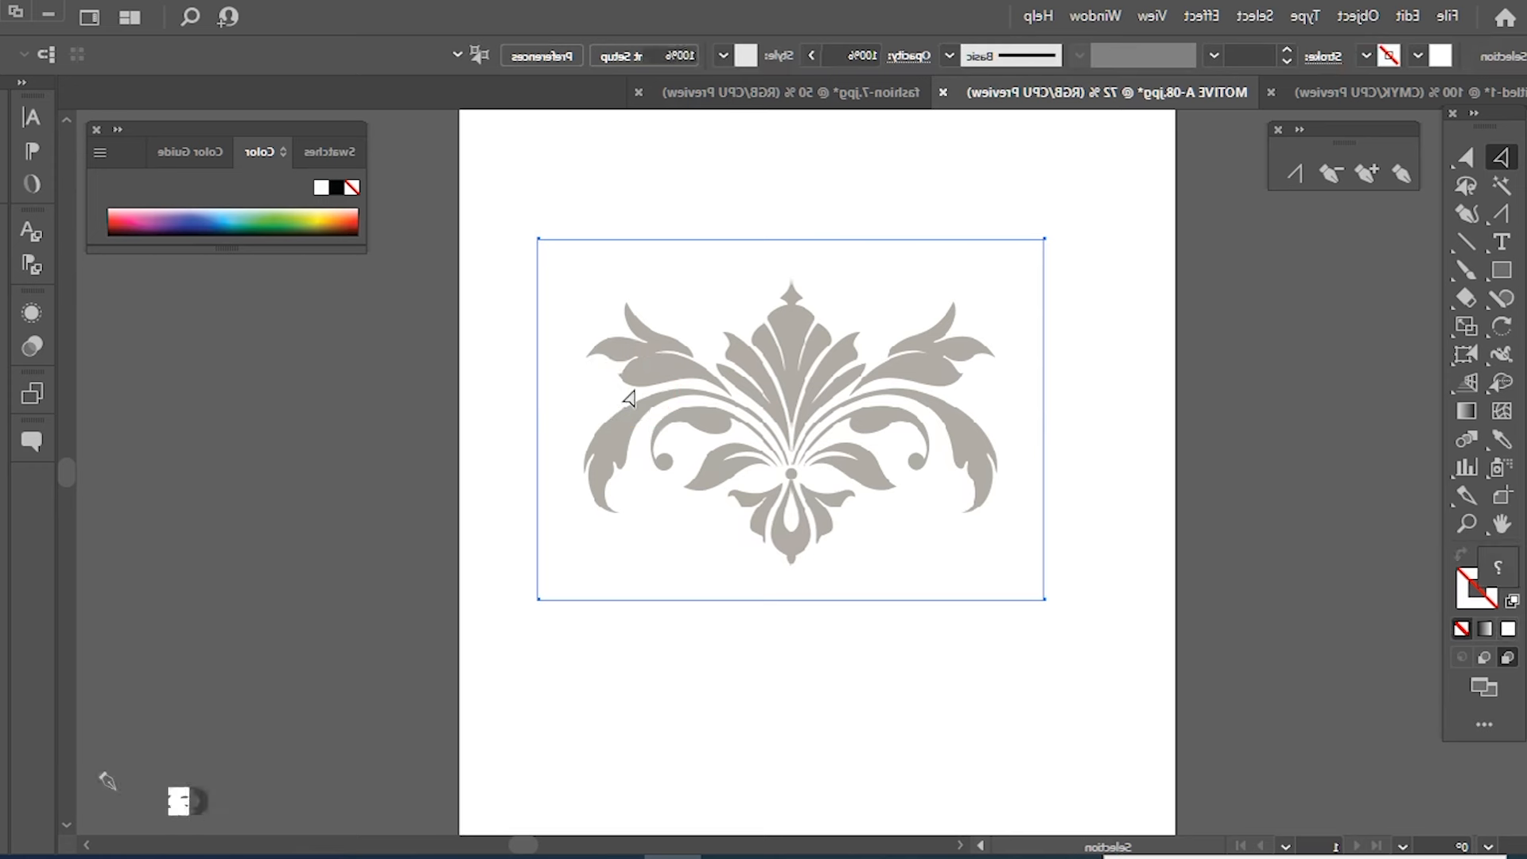
key("ctrl+2")
left_click_drag(797, 285, 755, 504)
left_click_drag(790, 259, 680, 535)
left_click_drag(832, 249, 815, 375)
Show the rulers and place a vertical guide through the ornament's centre tip, leaving nothing selected.
key("z")
left_click(751, 429)
left_click(811, 442)
left_click(819, 450, "alt")
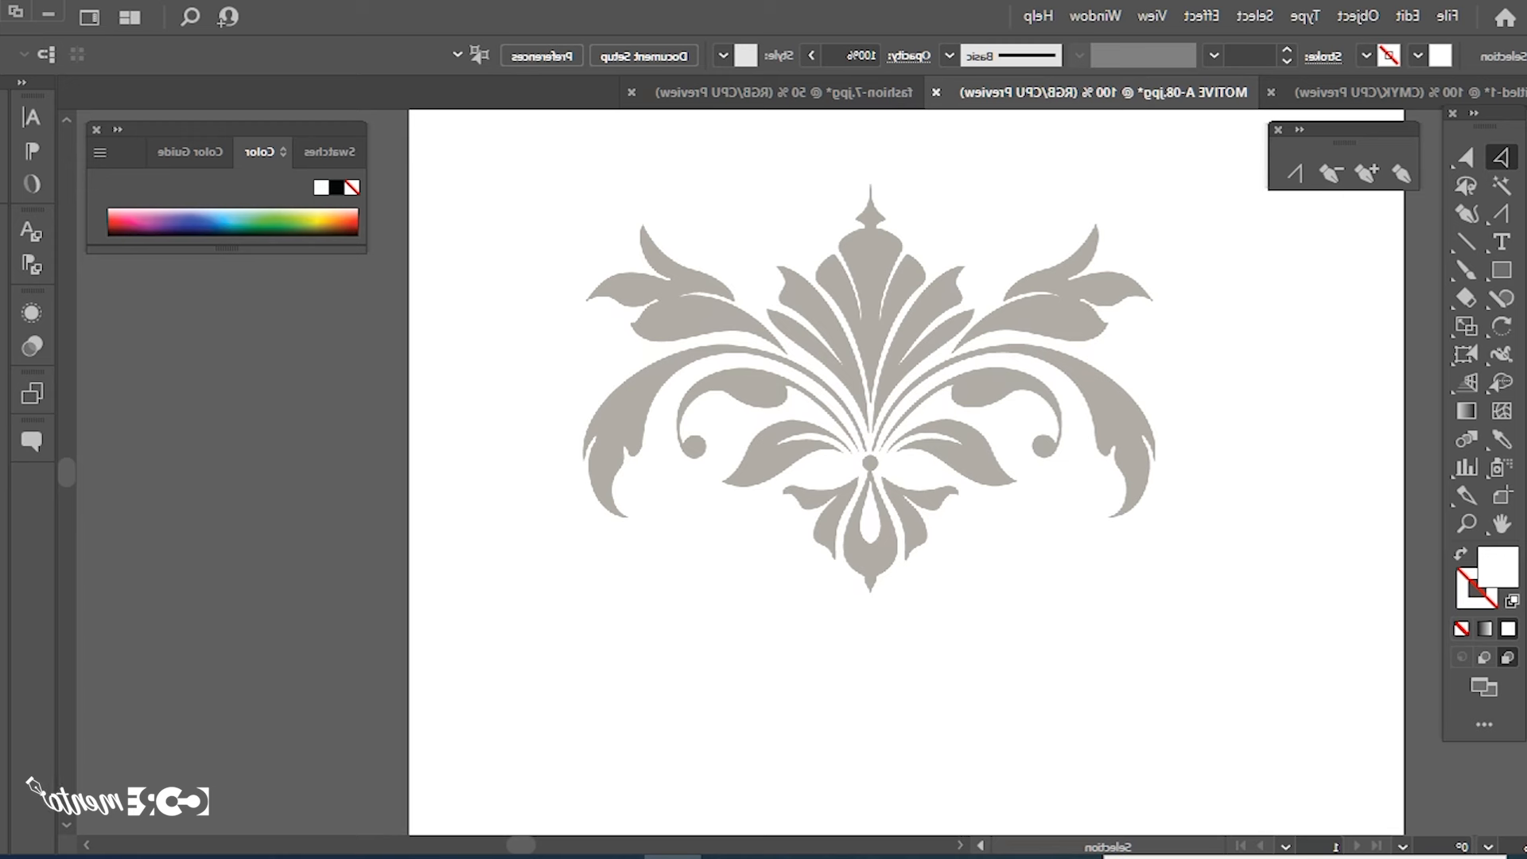
key("ctrl+r")
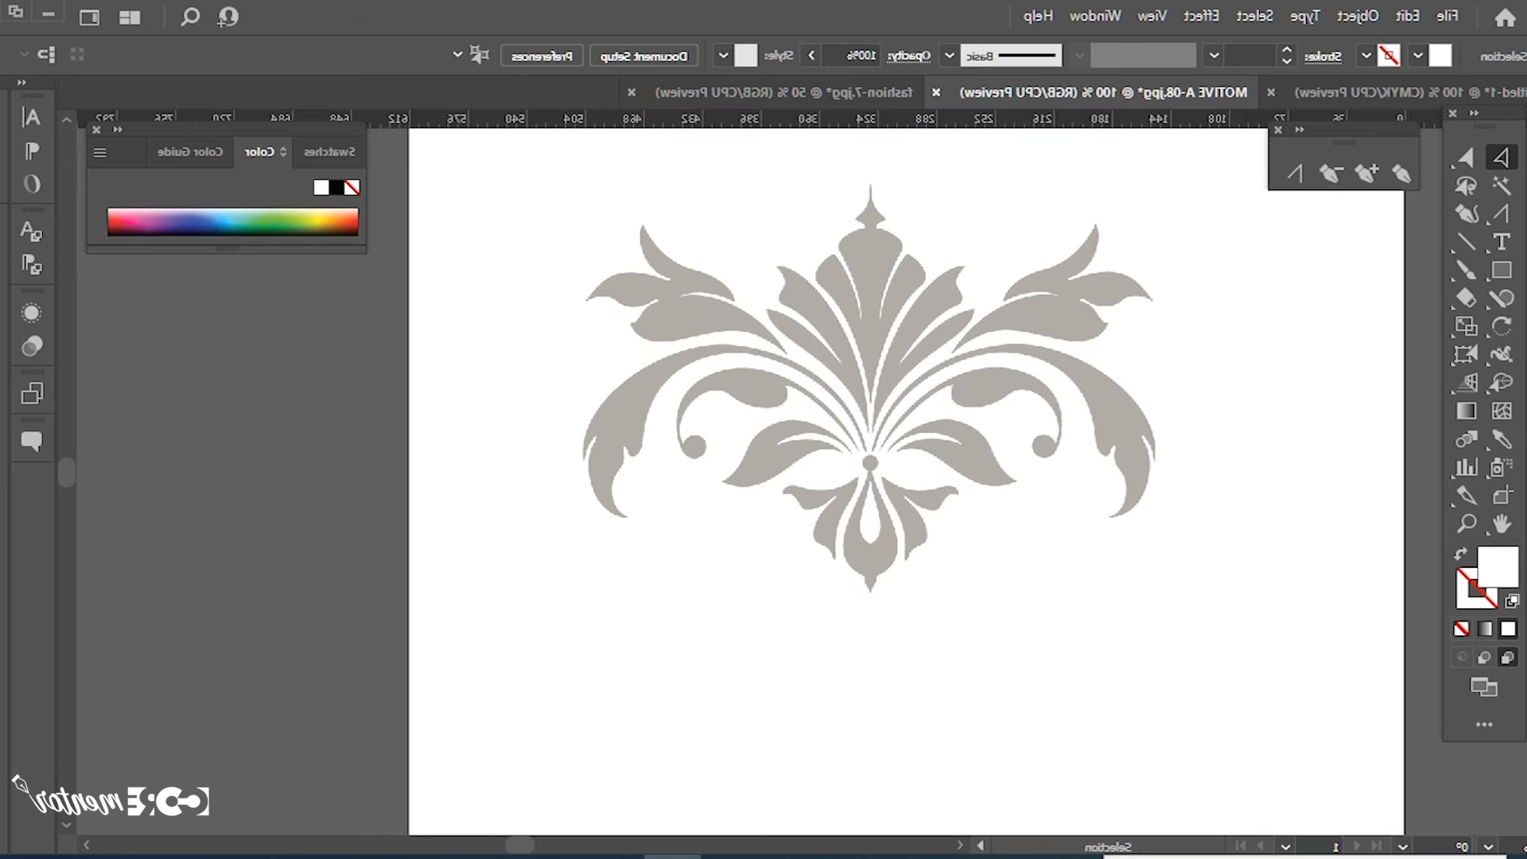
left_click_drag(1407, 429, 859, 346)
scroll(813, 312, "up", 5)
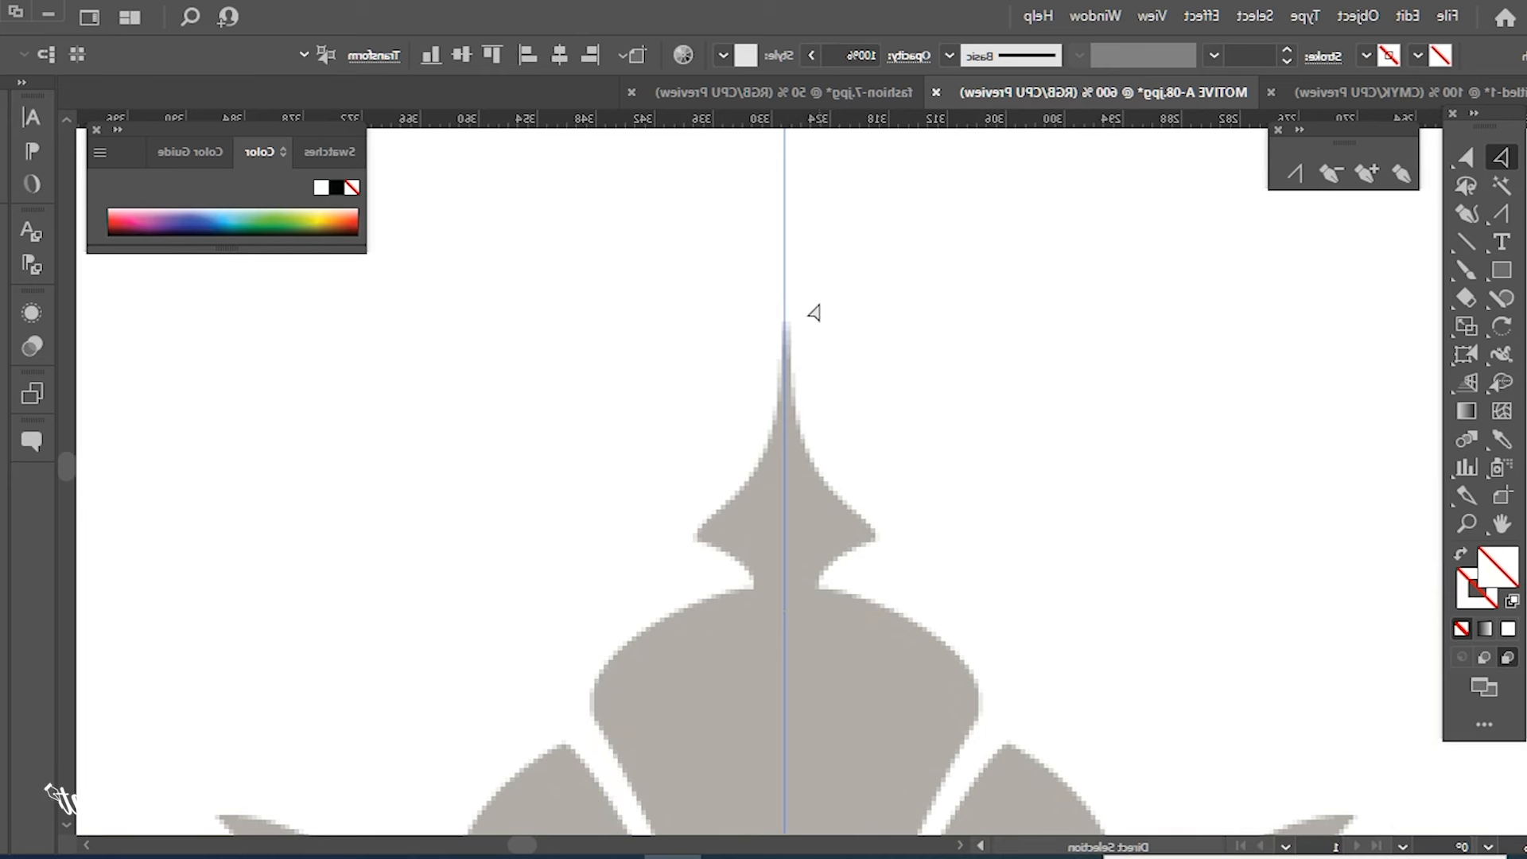
key("v")
left_click(813, 312)
key("a")
scroll(857, 239, "down", 5)
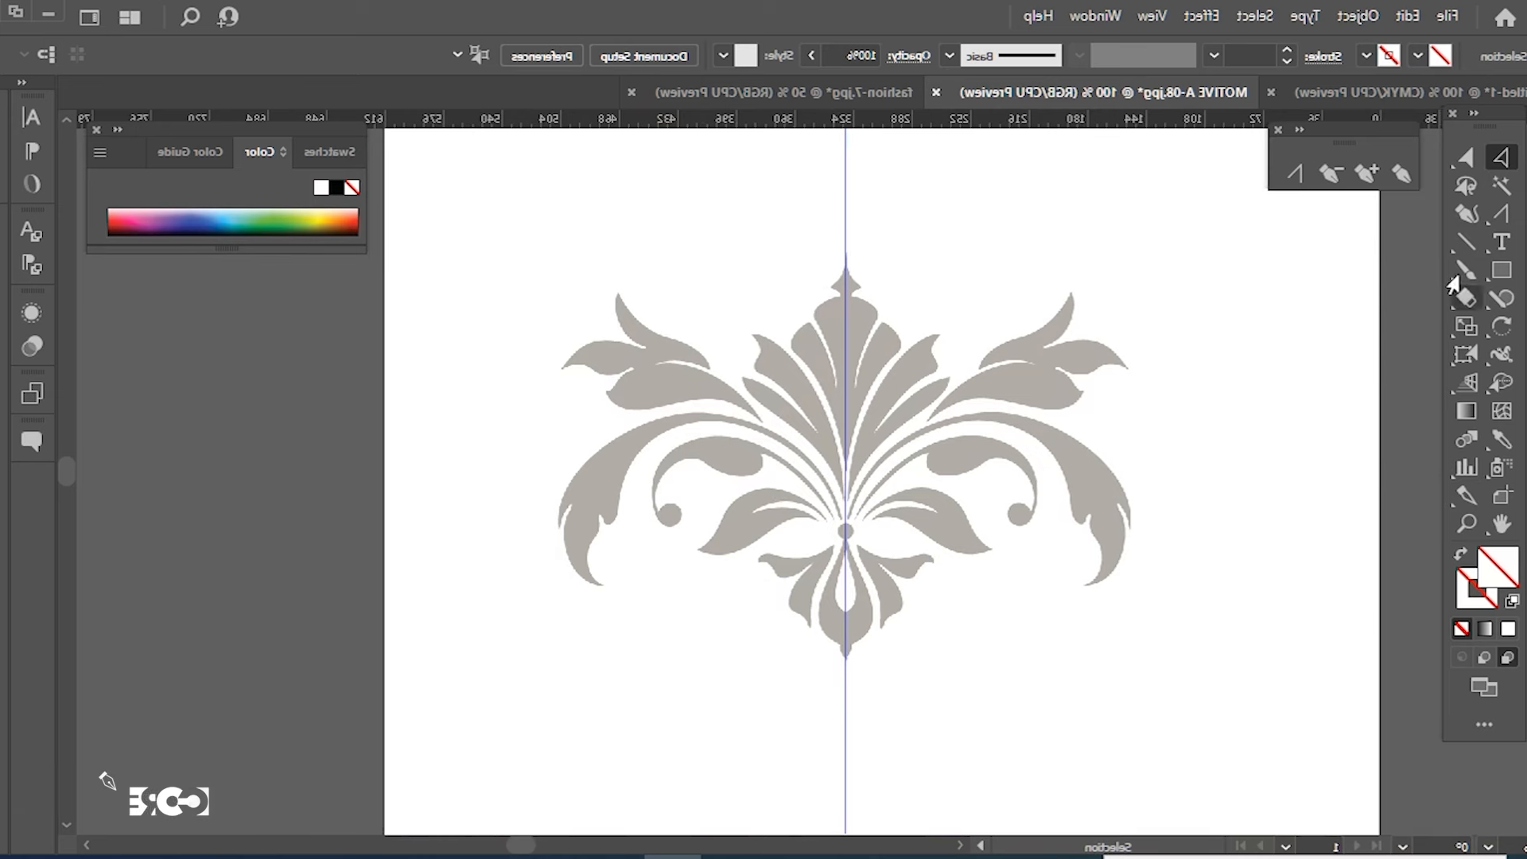
Choose the Pen tool and give it a solid black stroke for tracing.
left_click(1401, 173)
left_click(1471, 601)
left_click(1508, 629)
scroll(764, 238, "up", 2)
left_click(710, 207)
left_click(628, 290)
left_click(682, 367)
key("Delete")
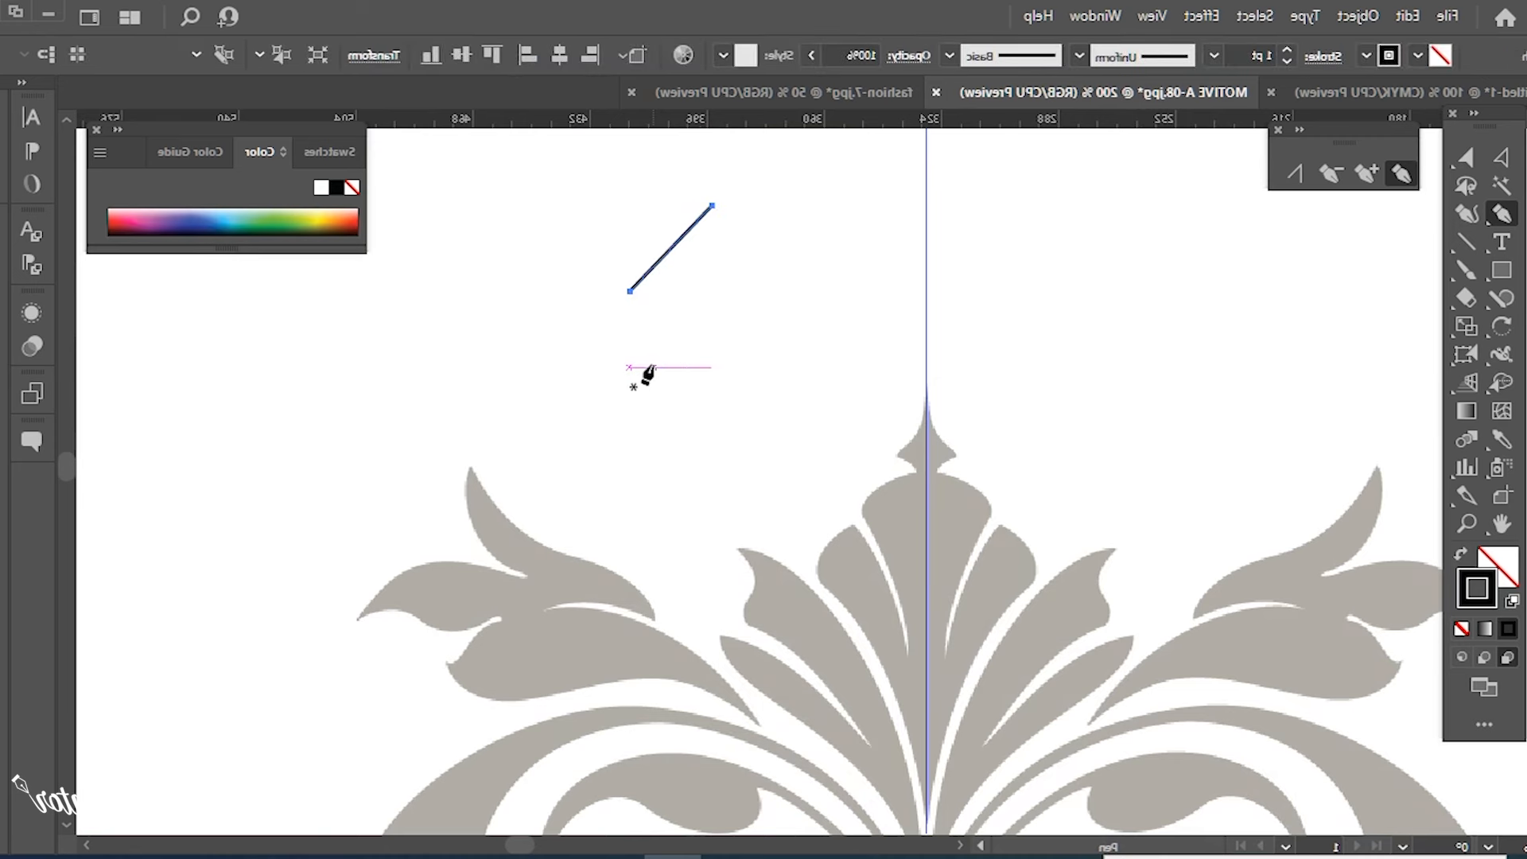
key("Delete")
Continue the Pen outline of the central leaf fan from the notch to the tip of its narrow lowest leaf.
left_click(858, 544, "ctrl")
left_click_drag(858, 547, 857, 403)
left_click_drag(811, 318, 797, 433)
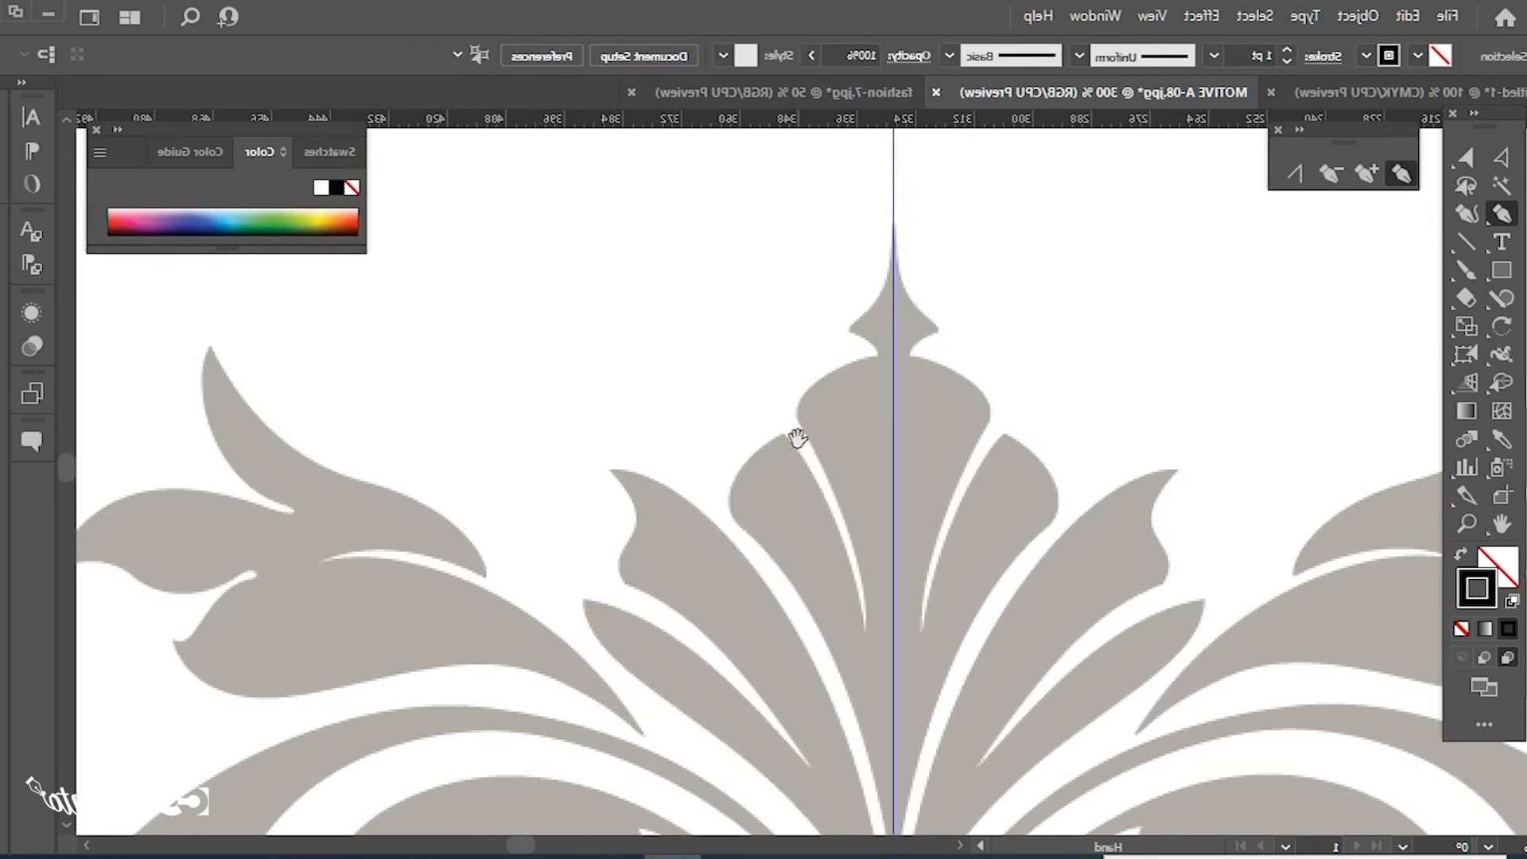
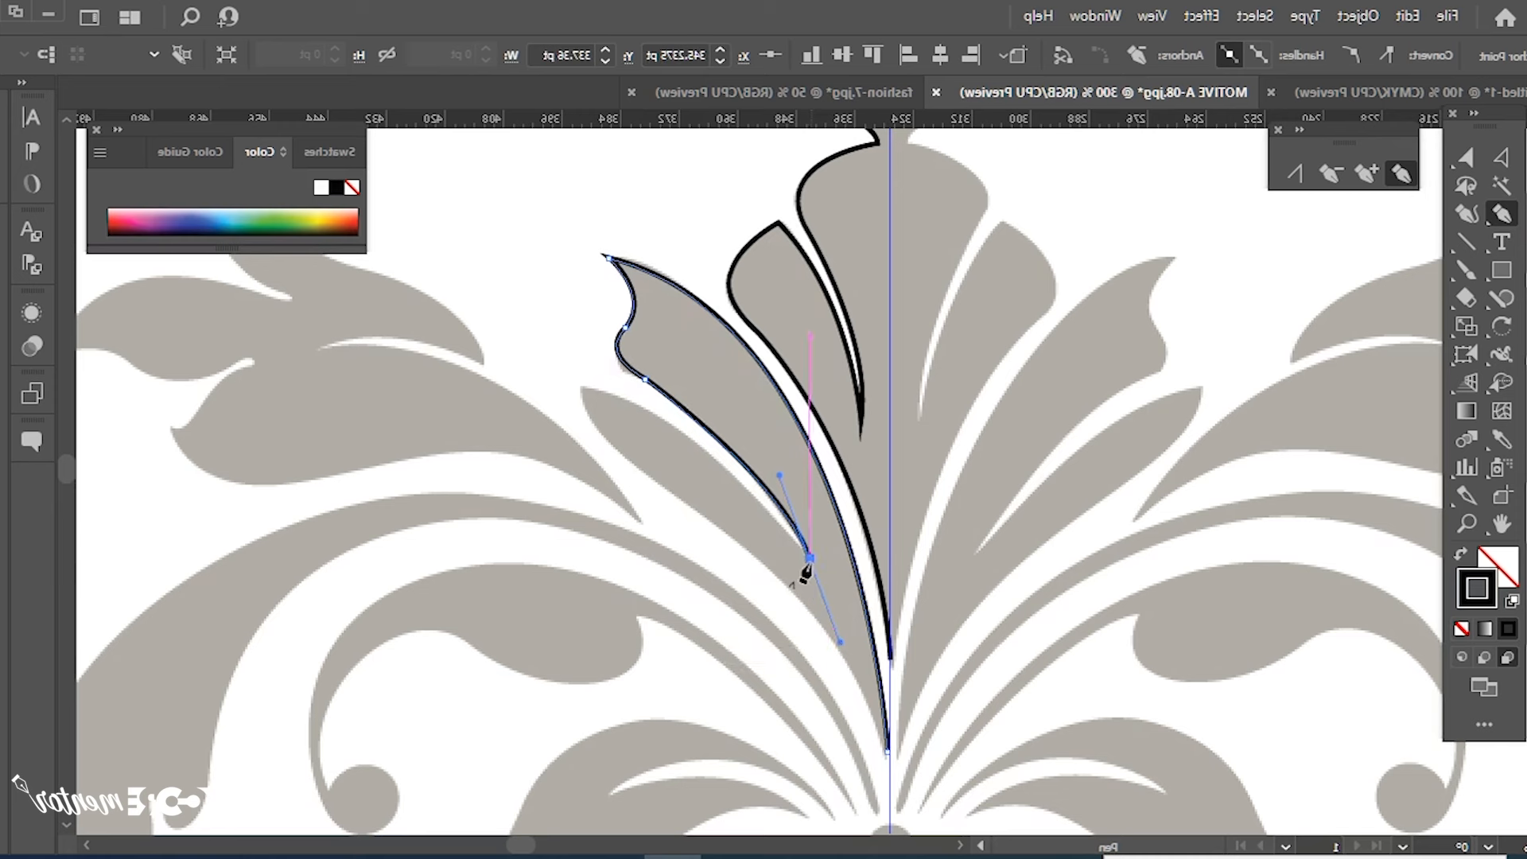
left_click(581, 390)
left_click_drag(581, 390, 491, 391)
left_click(580, 391)
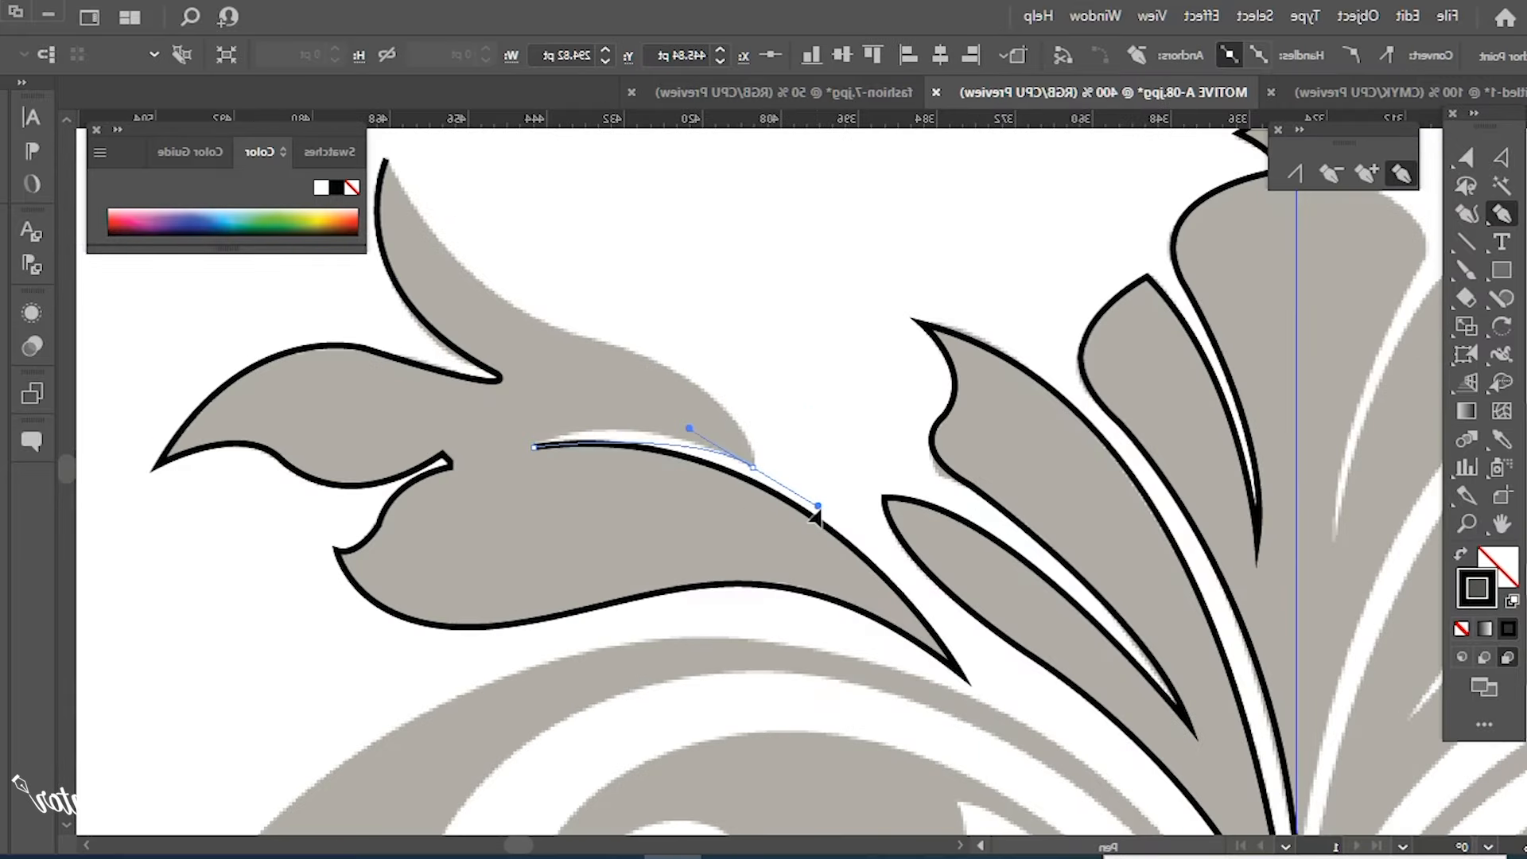
Trace the upper edge of the side leaf cluster with curved anchors and close the path at the leaf tip.
left_click_drag(753, 466, 856, 531)
left_click(753, 465)
left_click_drag(624, 447, 835, 536)
left_click_drag(808, 430, 673, 400)
left_click(808, 431)
left_click_drag(596, 249, 507, 245)
Trace the large outer scroll leaf with the Pen tool, close its path near the centre guide and deselect it.
scroll(846, 705, "down", 1)
left_click_drag(846, 705, 702, 457)
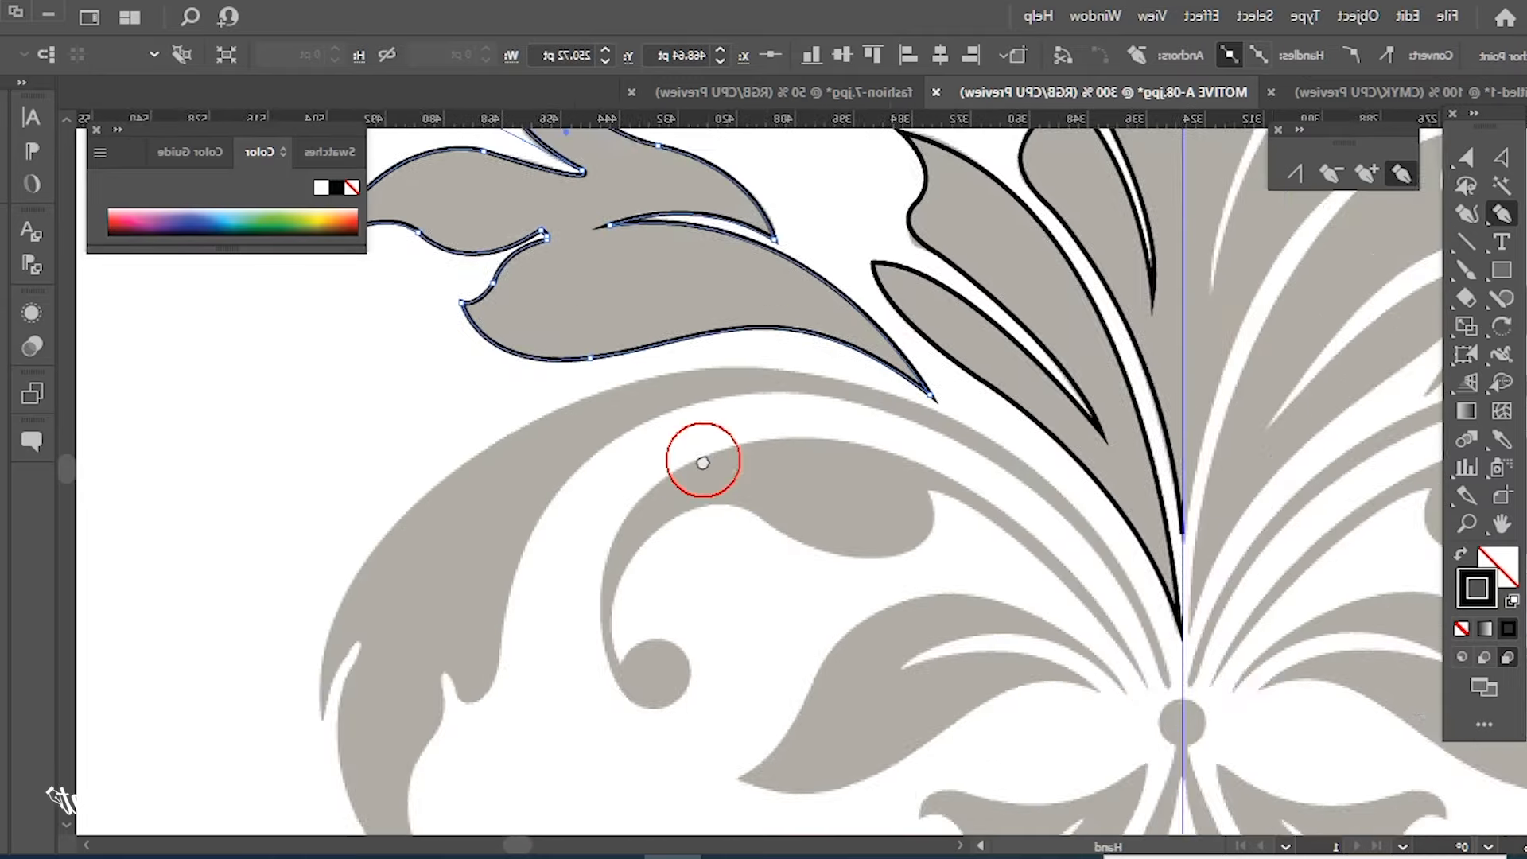
scroll(802, 569, "down", 1)
left_click_drag(801, 569, 735, 530)
scroll(970, 519, "up", 1)
left_click(892, 489)
scroll(757, 471, "down", 1)
left_click_drag(756, 472, 811, 503)
mouse_move(612, 322)
left_mouse_down()
mouse_move(354, 354)
mouse_move(374, 331)
mouse_move(385, 341)
left_mouse_up()
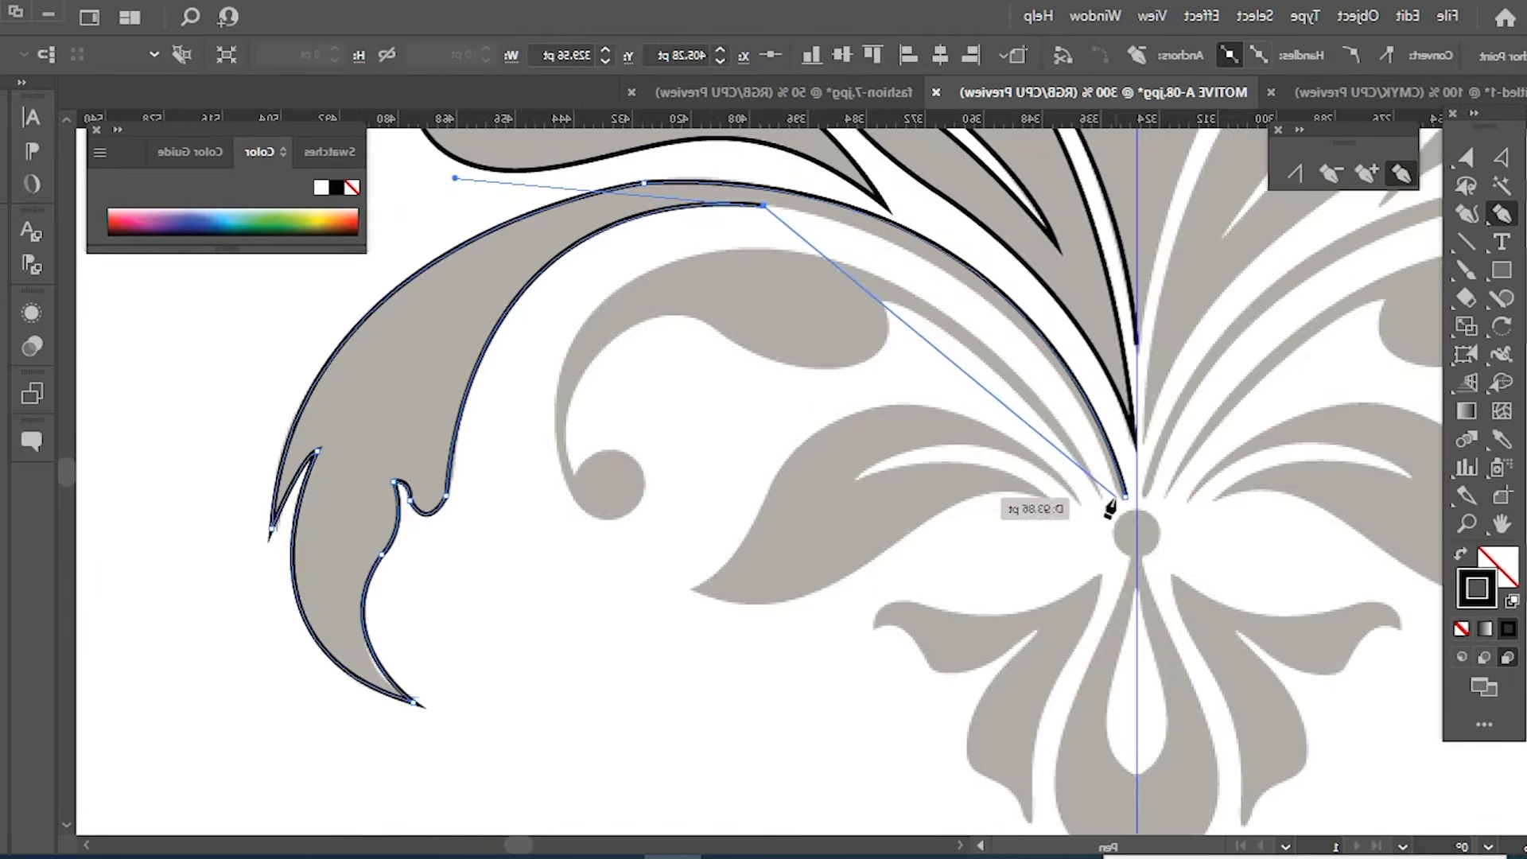
left_click_drag(1123, 497, 1201, 764)
left_click(739, 427, "ctrl")
Trace the inner scroll from the ornament's centre along its outer edge and around its round end.
left_click(1102, 498)
left_click_drag(710, 252, 469, 293)
left_click(710, 252)
left_click_drag(562, 469, 602, 669)
left_click(561, 469)
left_click_drag(624, 508, 671, 505)
key("ctrl+z")
left_click(620, 520)
left_click_drag(621, 451, 567, 414)
left_click(620, 452)
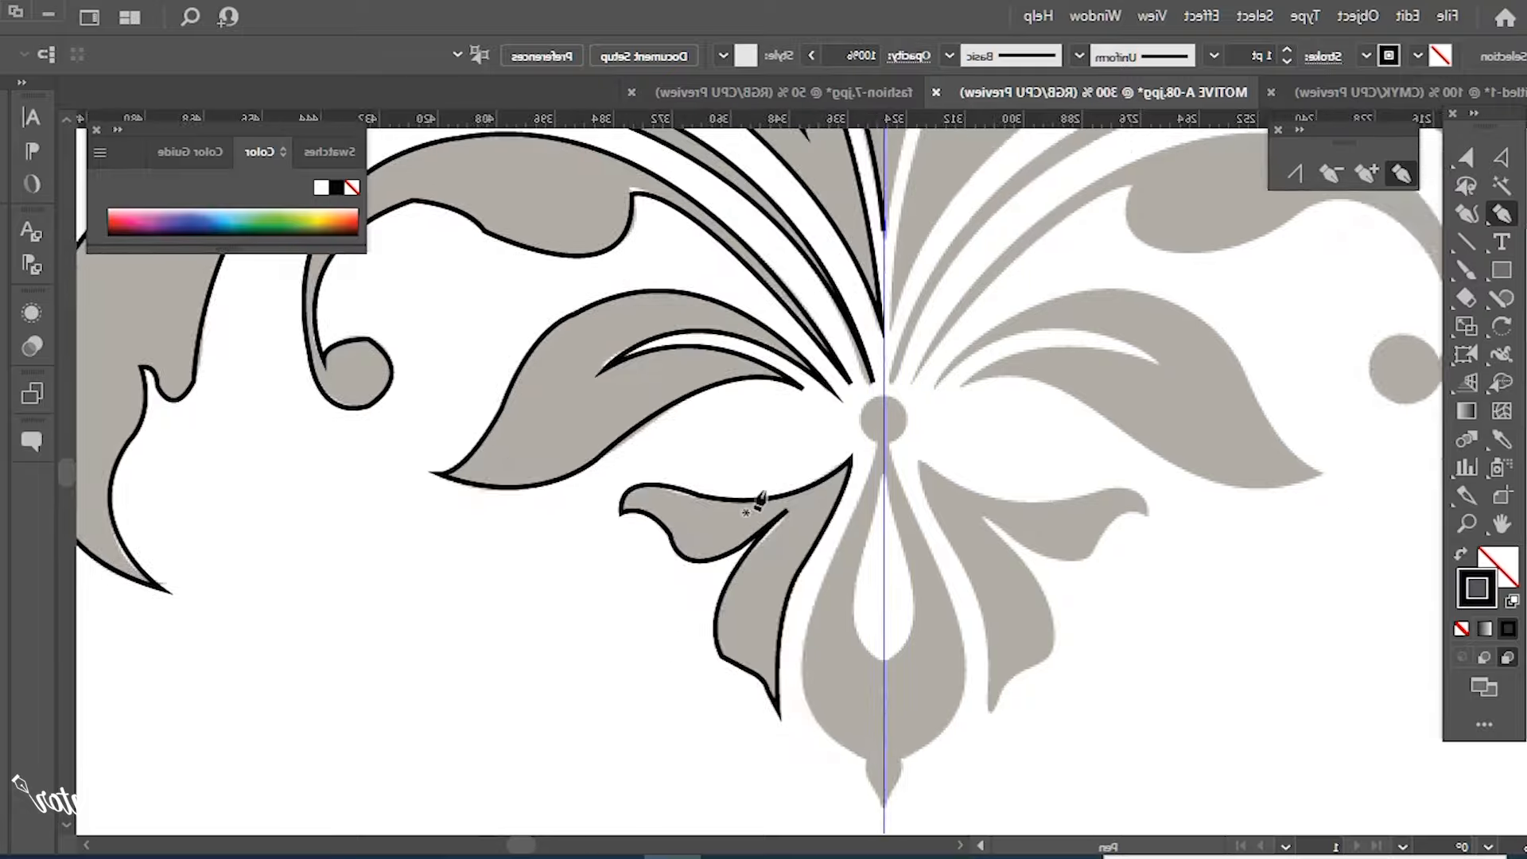
Trace half of the central circle and the large drop beneath it down to the bottom tip on the guide, and deselect it.
scroll(756, 500, "up", 1)
left_click(822, 316)
left_click_drag(792, 348, 791, 386)
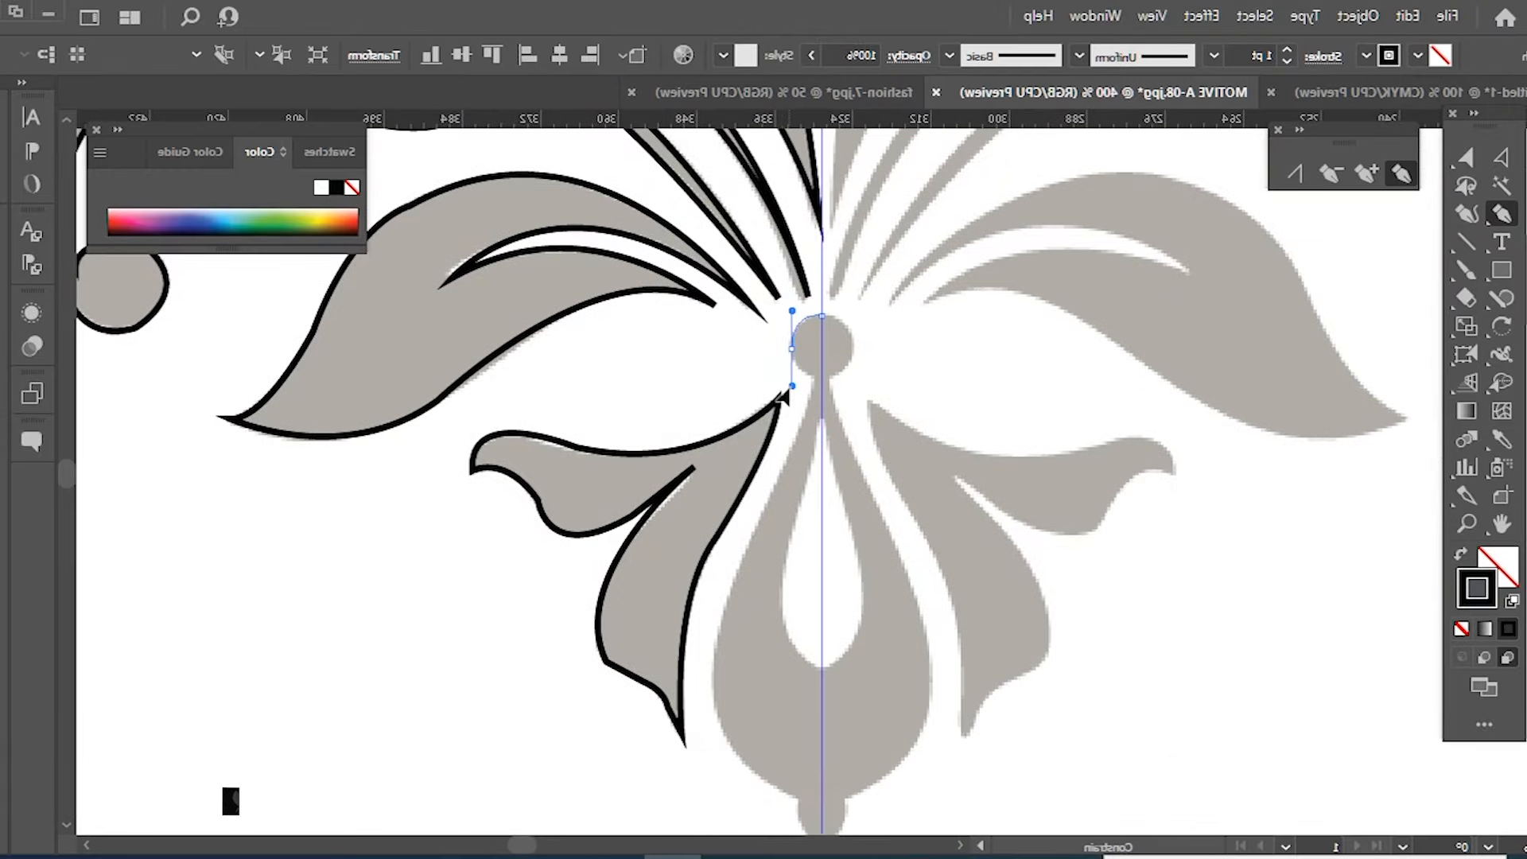
left_click(811, 375)
left_click_drag(729, 592, 695, 669)
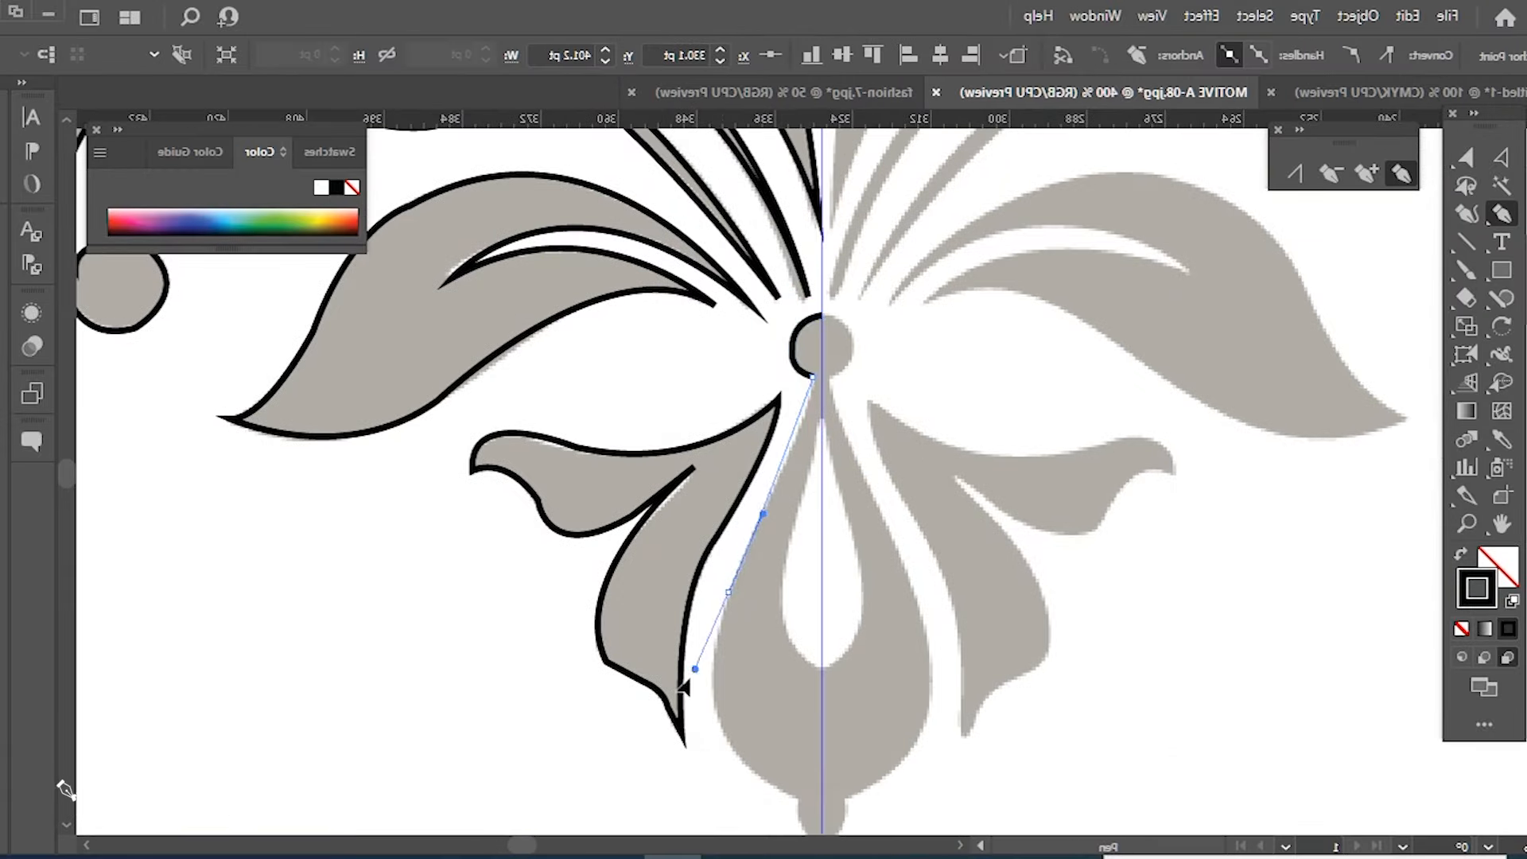
scroll(682, 688, "down", 3)
left_click_drag(772, 547, 900, 607)
left_click(772, 547)
left_click_drag(796, 617, 796, 633)
key("ctrl+z")
left_click(786, 585)
key("ctrl+shift+a")
Trace half of the white teardrop inside the large drop, starting and ending near the centre guide.
left_click_drag(733, 267, 703, 358)
left_click(768, 263)
left_click(730, 459)
left_click_drag(765, 509, 793, 528)
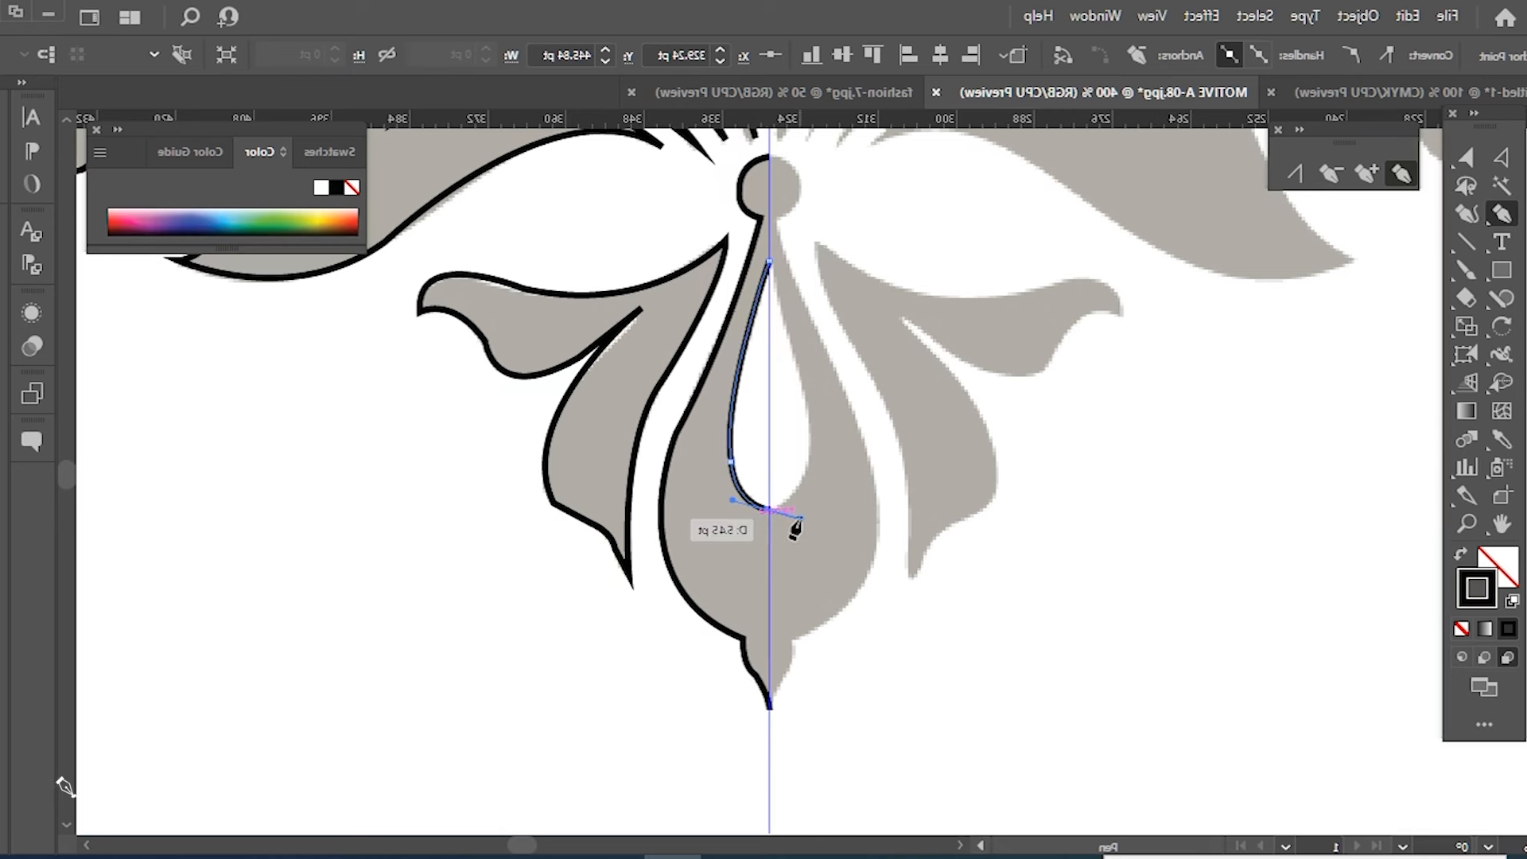
left_click(548, 608)
Select all the traced paths of the half ornament and group them.
key("z")
left_click(666, 413, "alt")
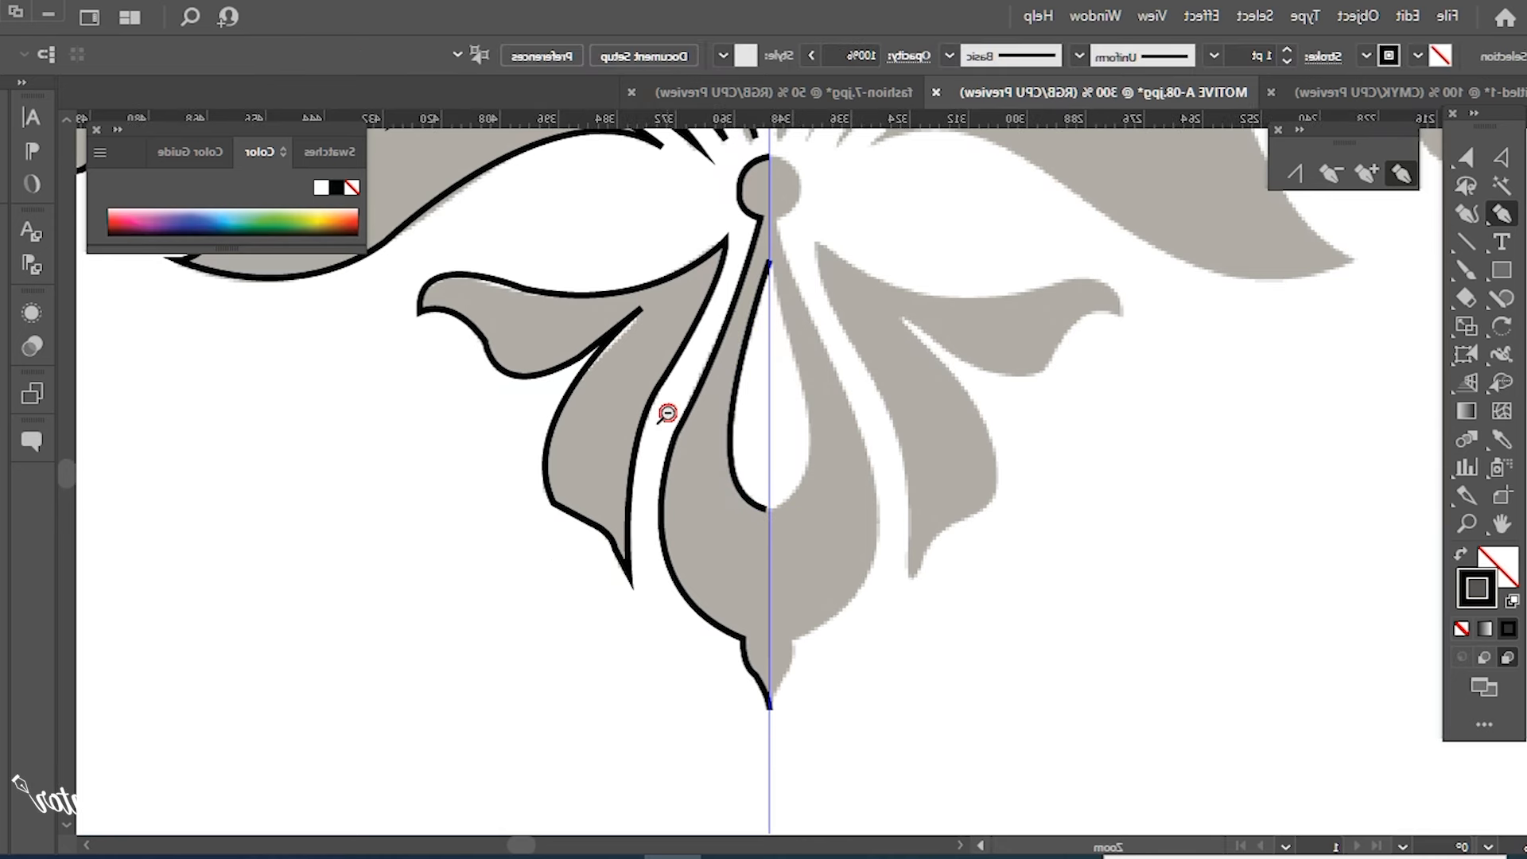
left_click(667, 414, "ctrl+alt")
left_click(675, 427, "ctrl+alt")
left_click_drag(678, 428, 494, 544)
key("v")
key("ctrl+a")
key("ctrl+g")
Set the stroke weight of the grouped outlines to 0.5 pt and deselect them.
left_click(1213, 57)
left_click(1185, 132)
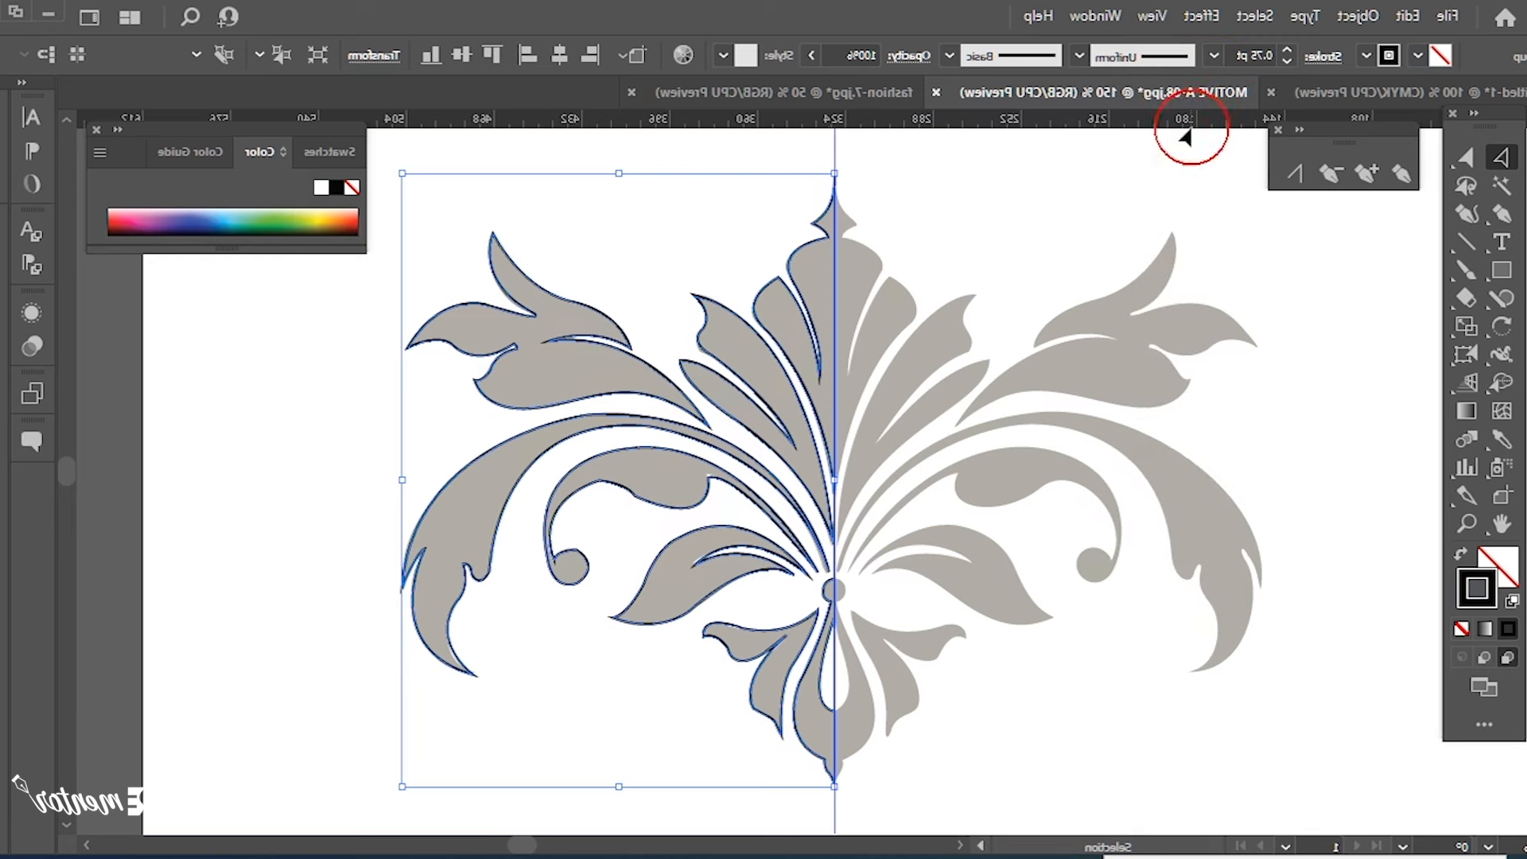
left_click(1213, 56)
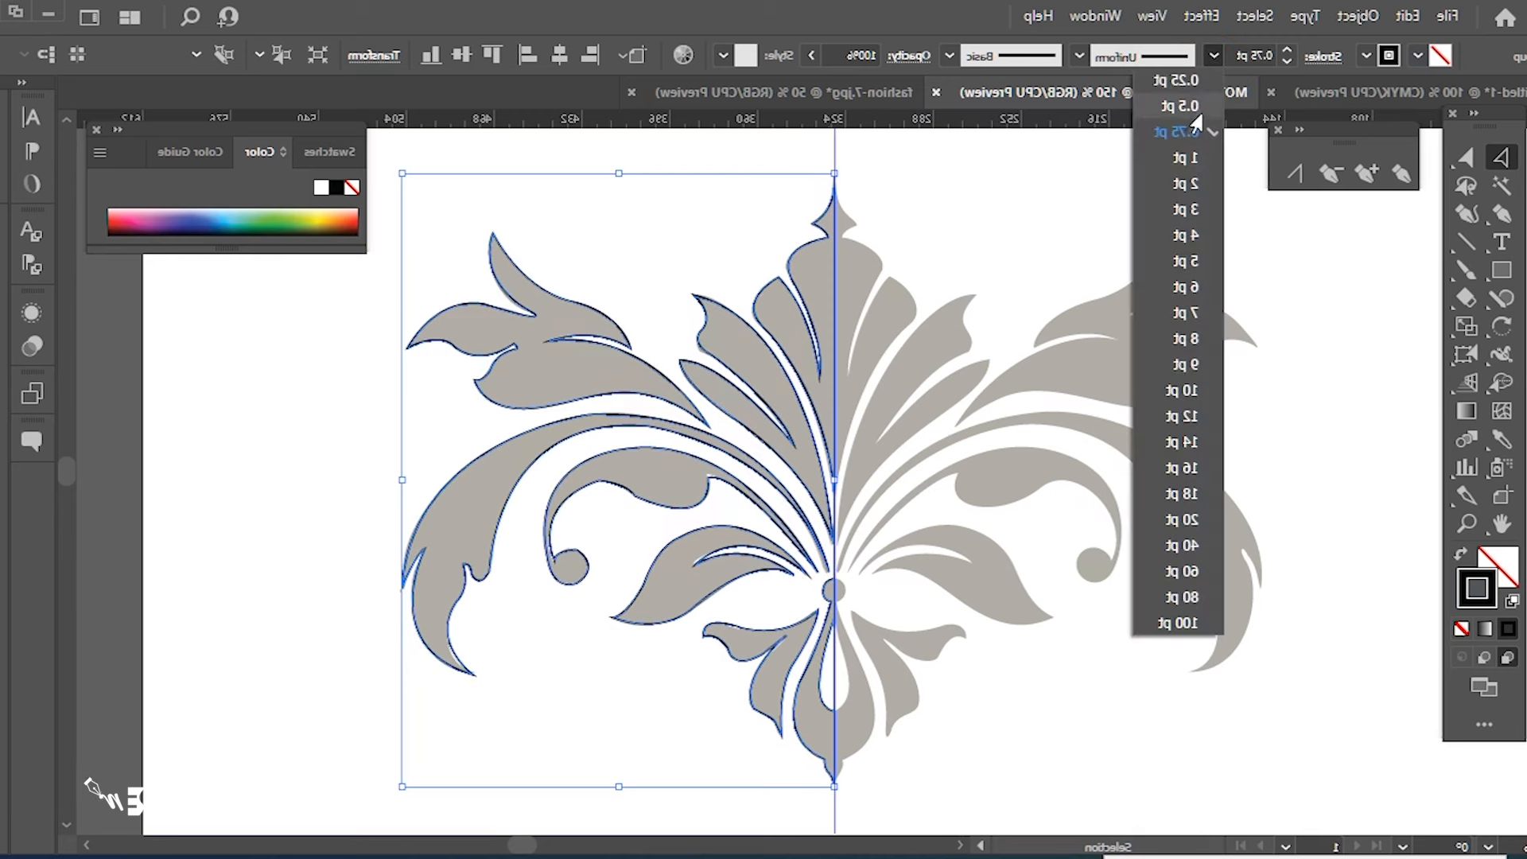
left_click(1185, 106)
left_click(306, 484)
Inspect the traced outlines along the centre guide for accuracy against the image and for gaps at the guide.
key("z")
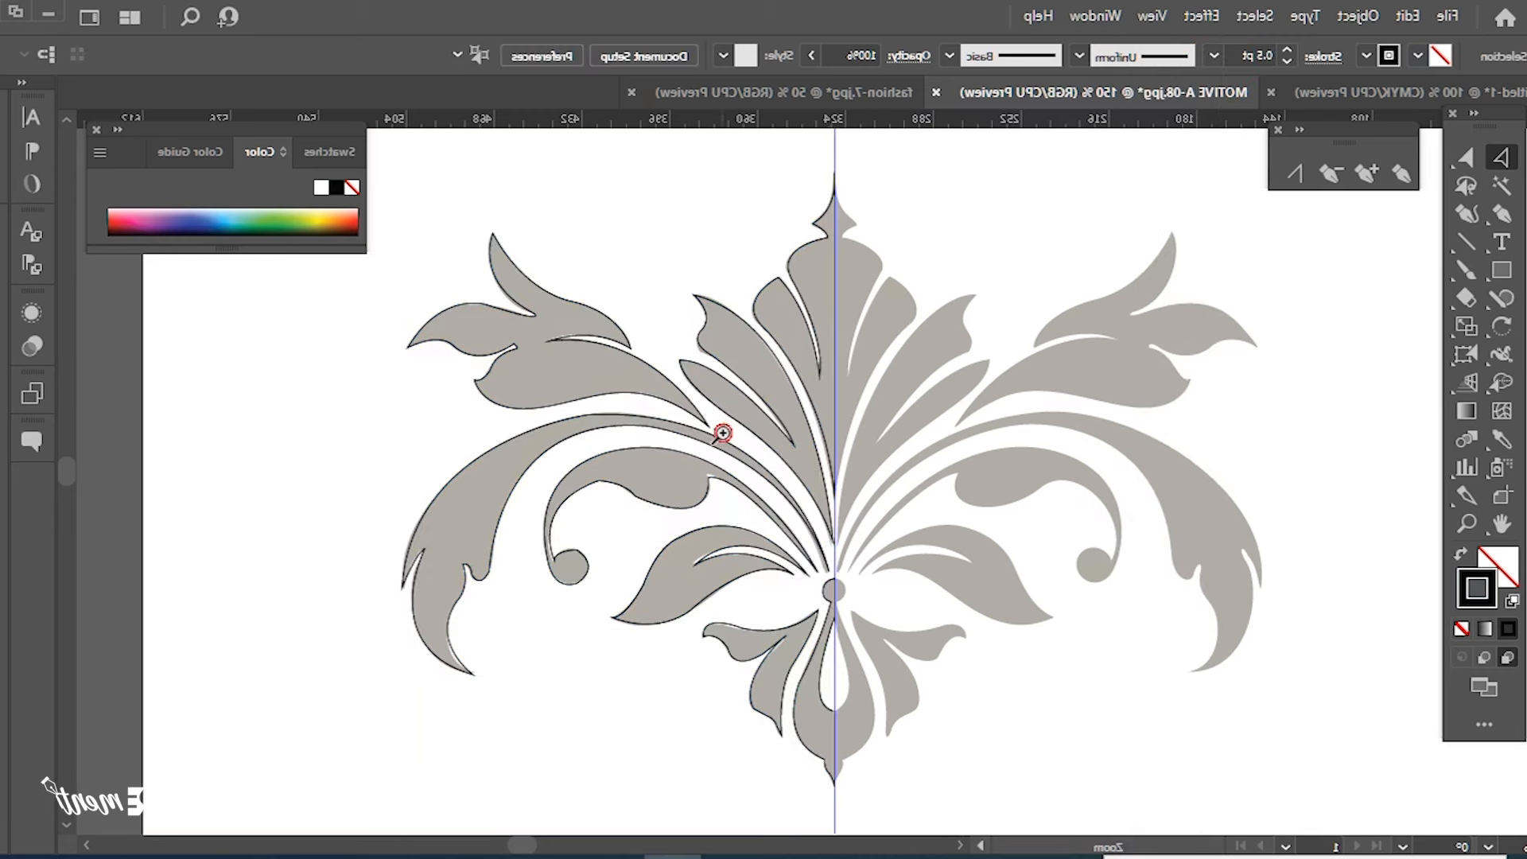
left_click(722, 432)
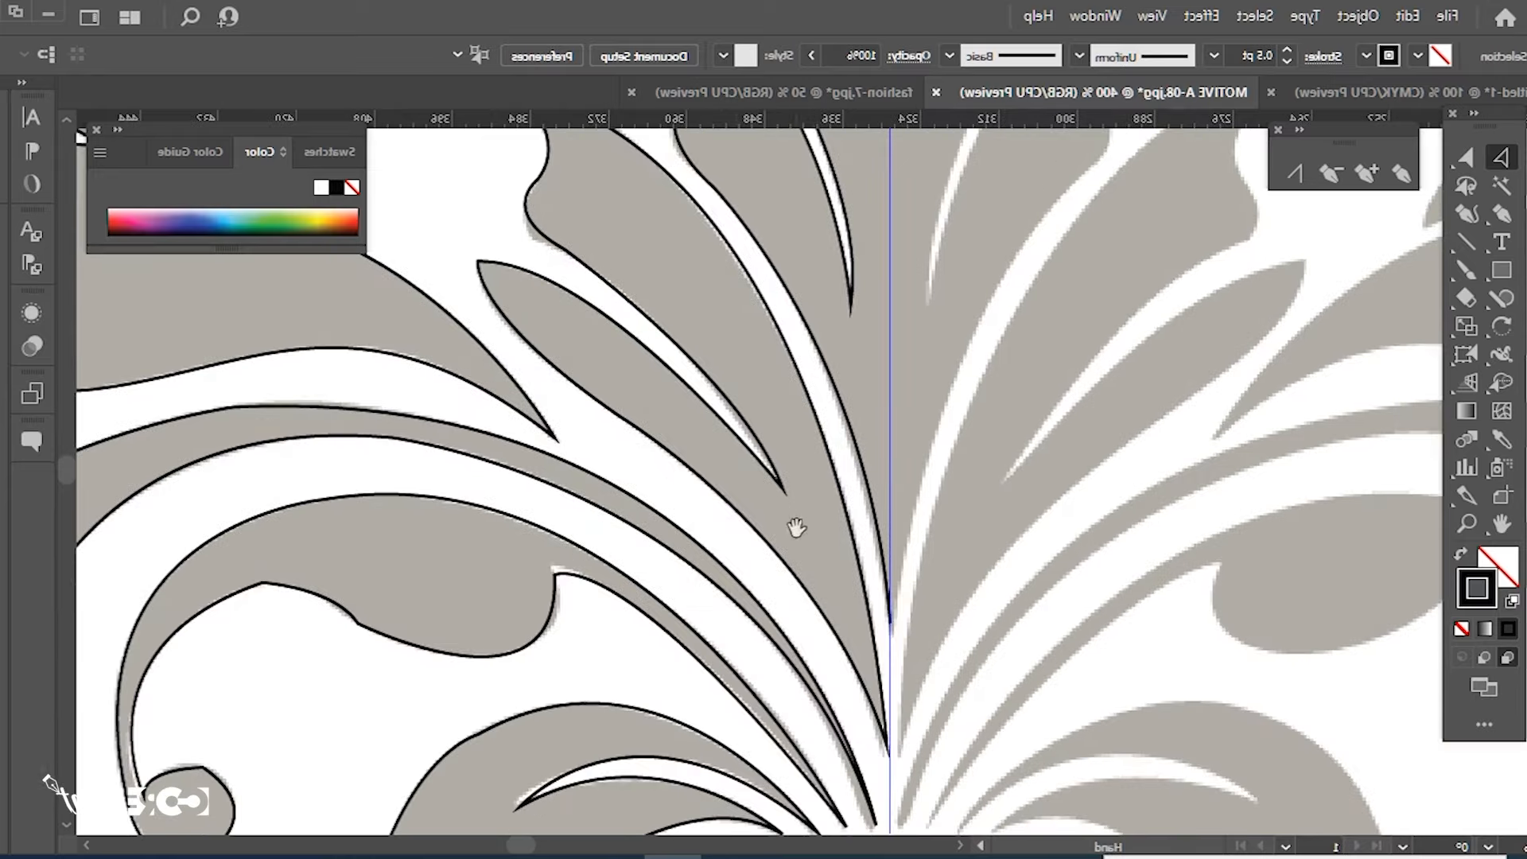
left_click(722, 538, "alt")
key("v")
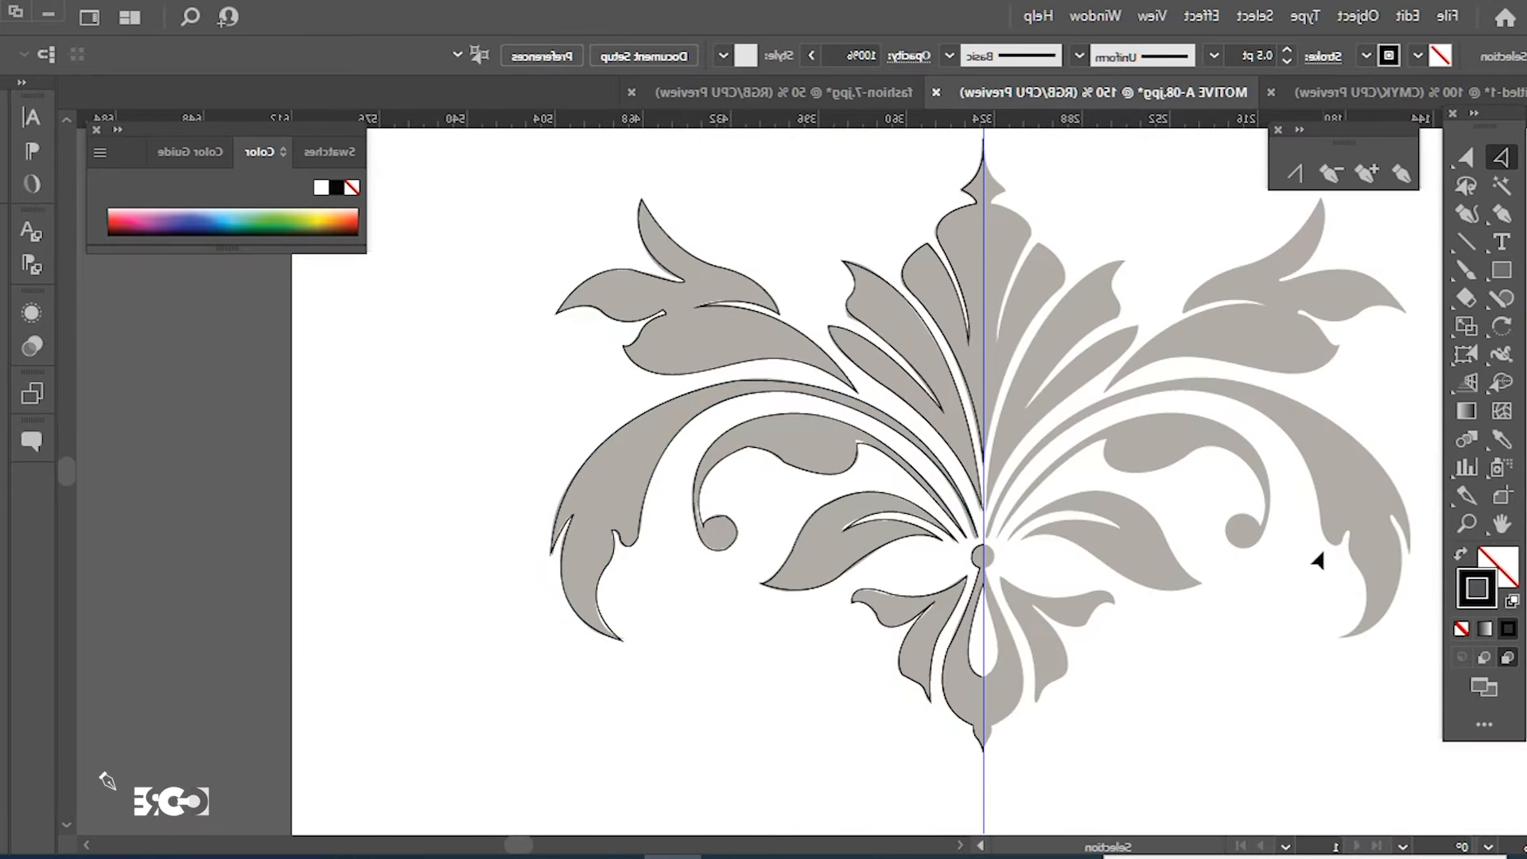
key("z")
left_click(990, 422)
left_click(792, 447)
left_click(802, 449)
left_click_drag(819, 604, 796, 322)
left_click(829, 501)
left_click_drag(799, 592, 808, 358)
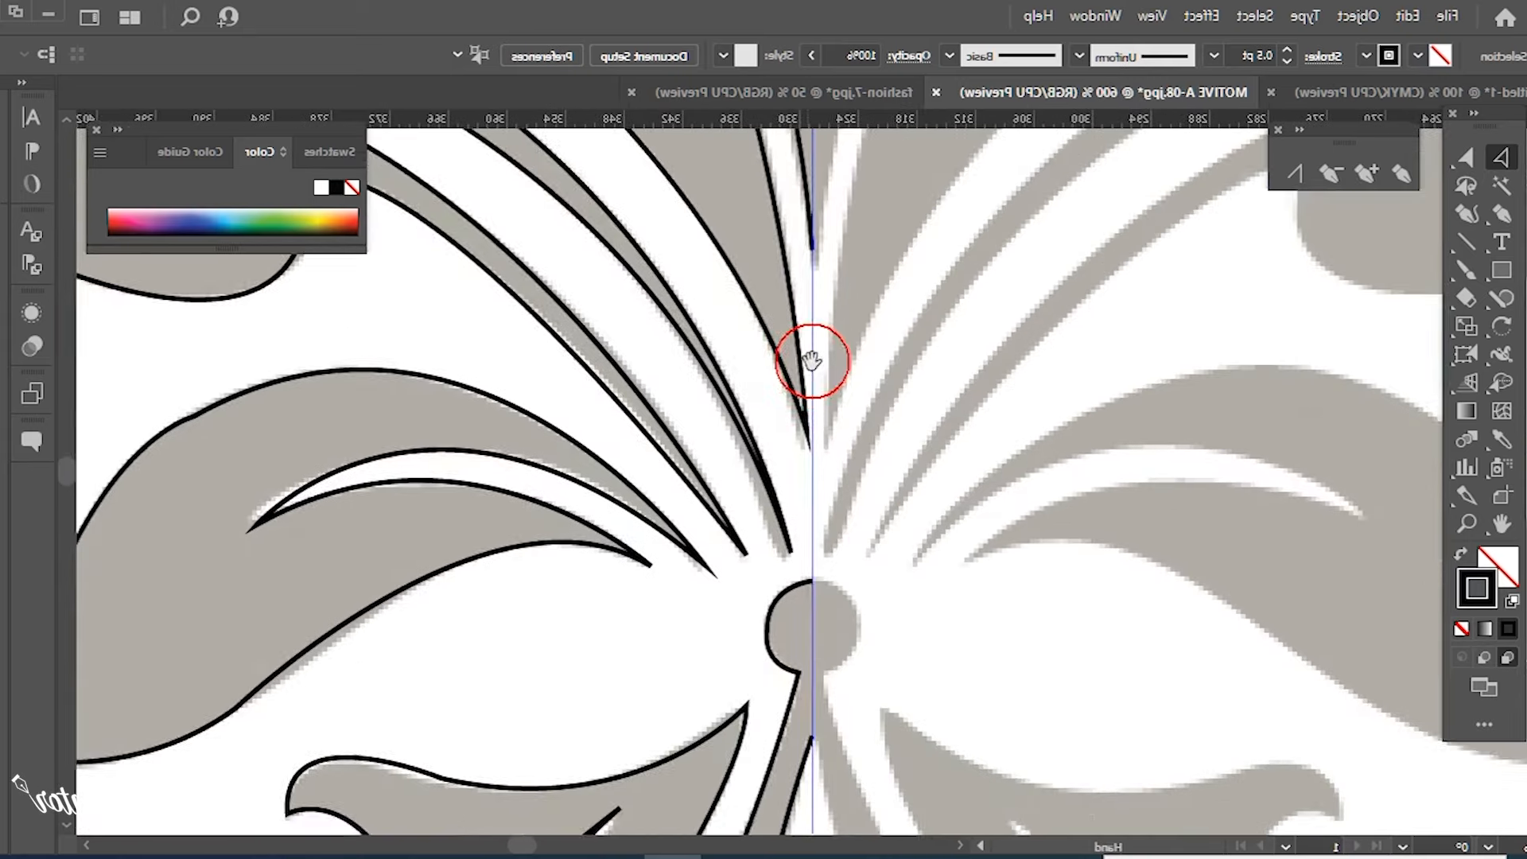
left_click_drag(831, 644, 833, 354)
left_click_drag(842, 504, 838, 315)
Move the lower end anchor of the inner teardrop outline onto the centre guide and flatten its direction handle.
left_click(811, 636)
left_click(788, 562)
key("a")
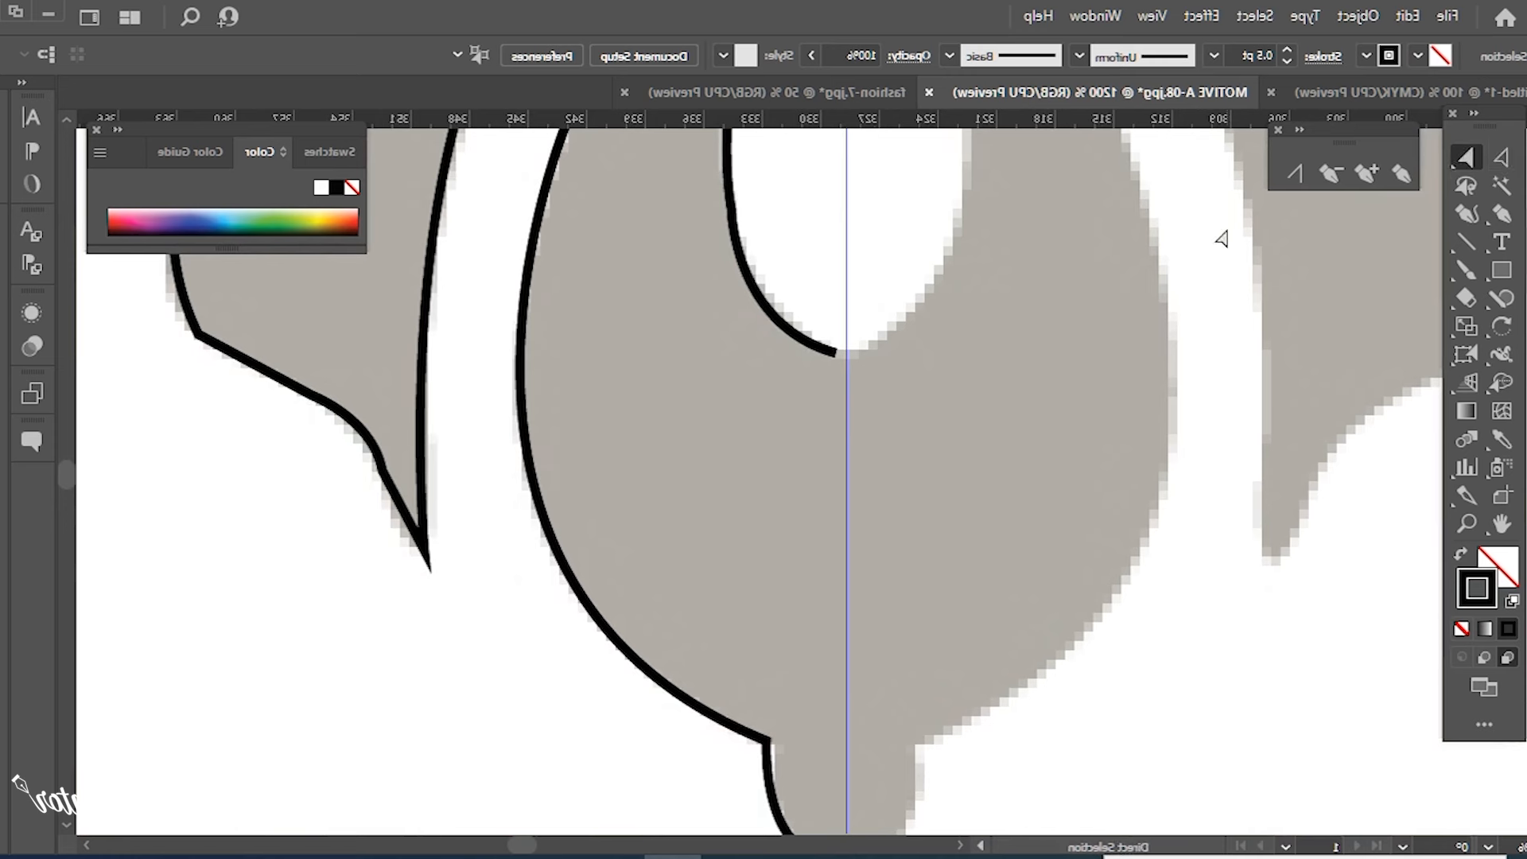
left_click(835, 352)
left_click_drag(837, 353, 845, 355)
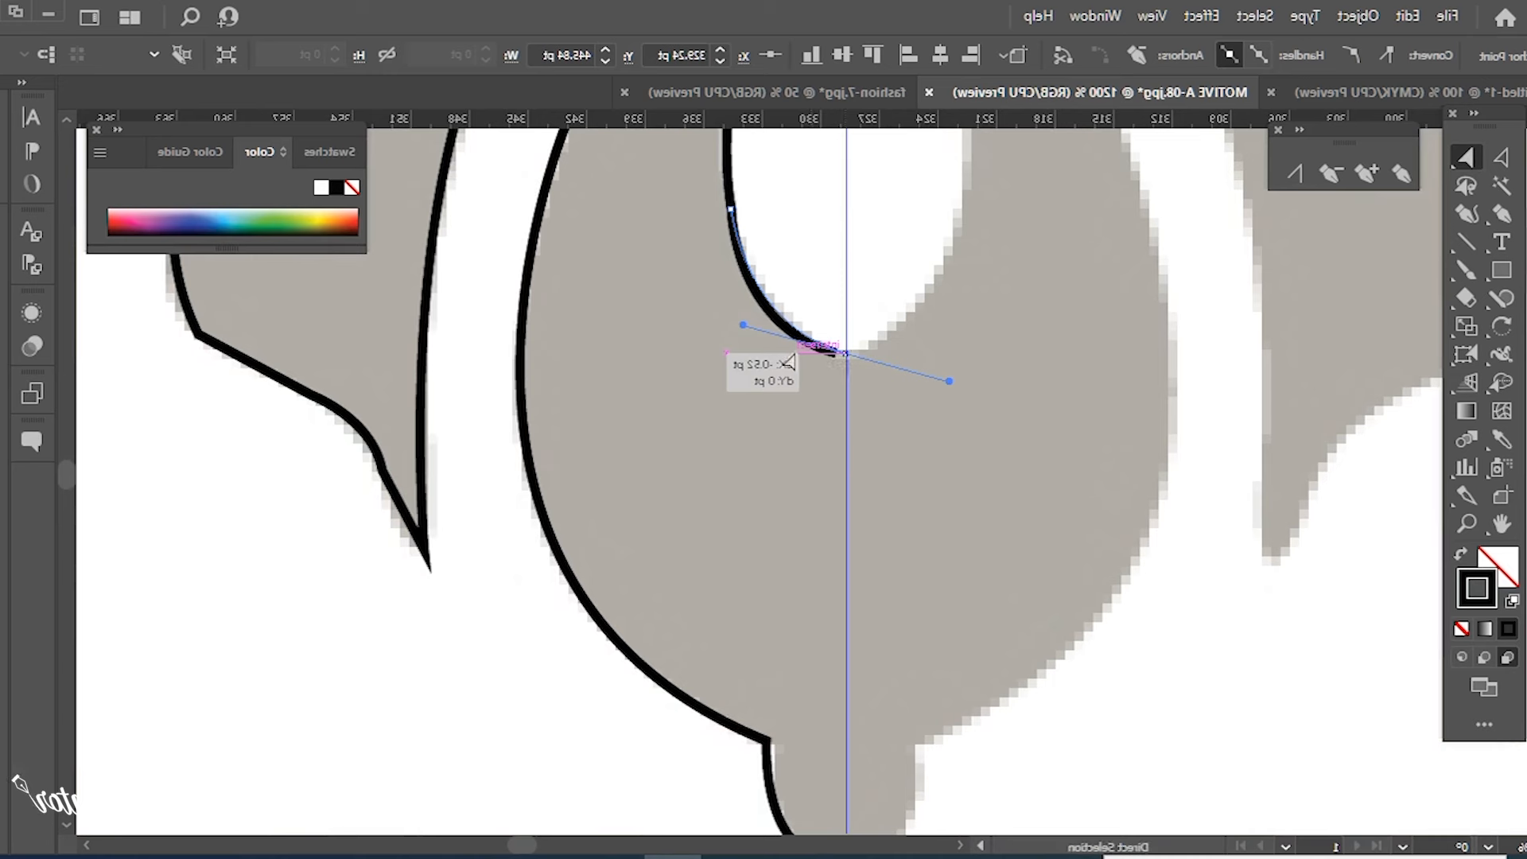
left_click_drag(743, 325, 716, 342)
left_click(733, 413)
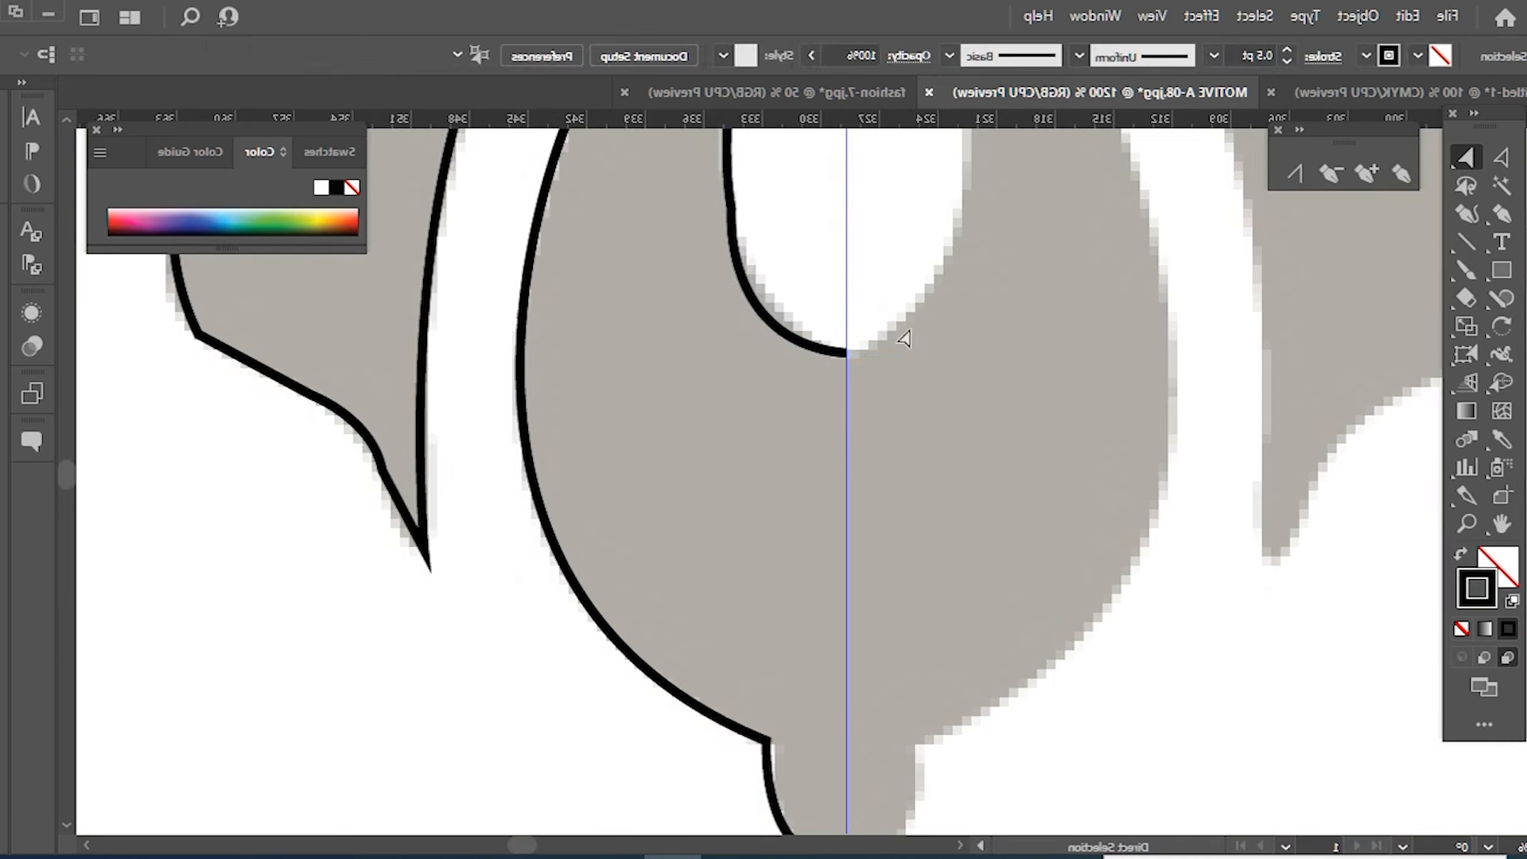
Smooth the outline of the curled leaf along its inner edge with the Smooth tool.
left_click(799, 498, "ctrl+alt")
left_click(798, 628, "ctrl+alt")
left_click(797, 628, "ctrl+alt")
left_click_drag(604, 334, 840, 497)
left_click_drag(768, 624, 688, 219)
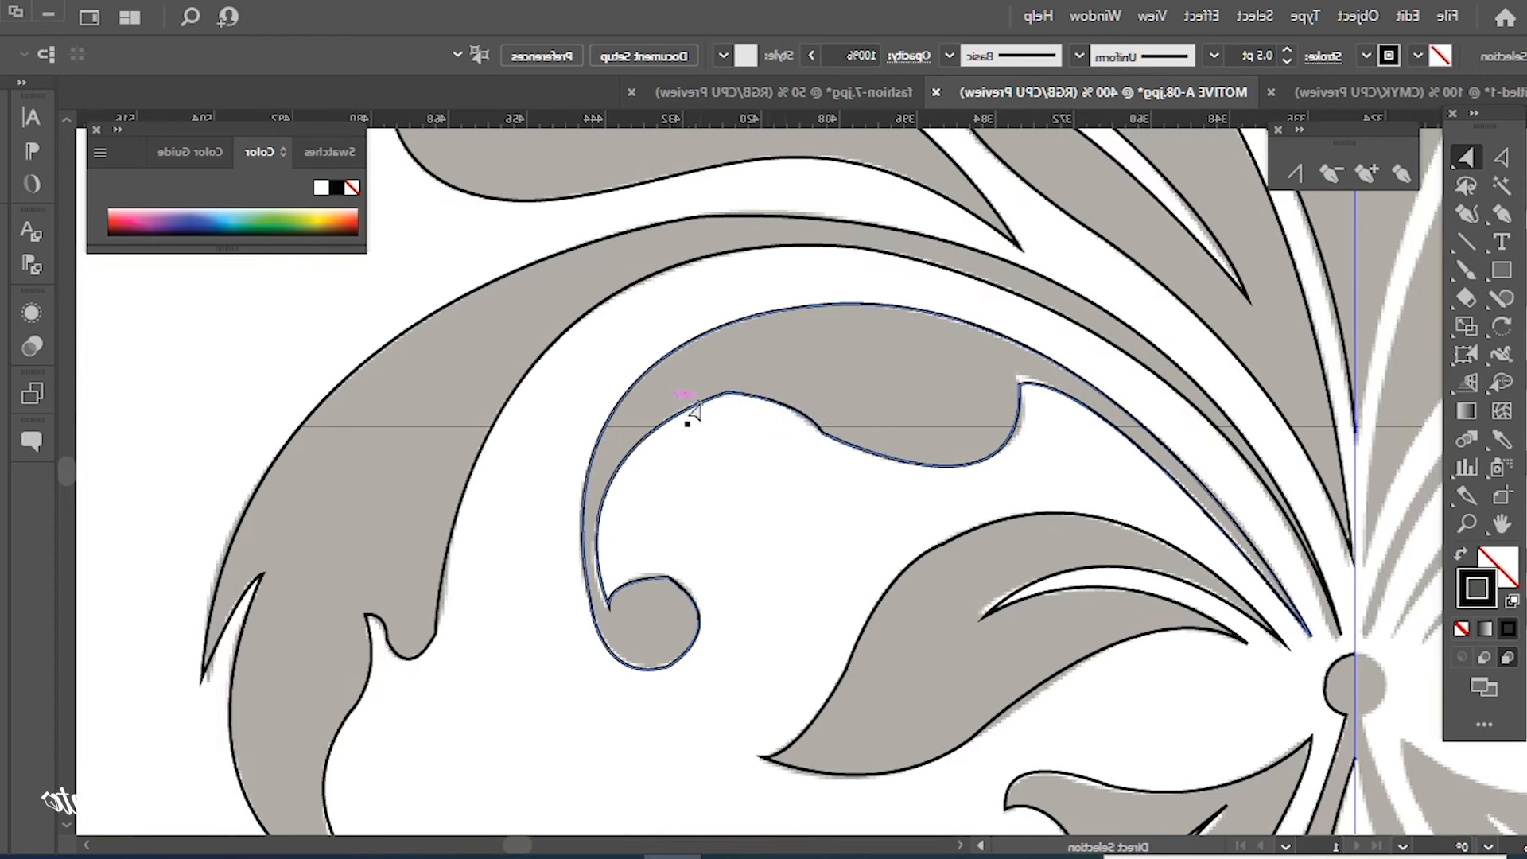
left_click(1488, 306)
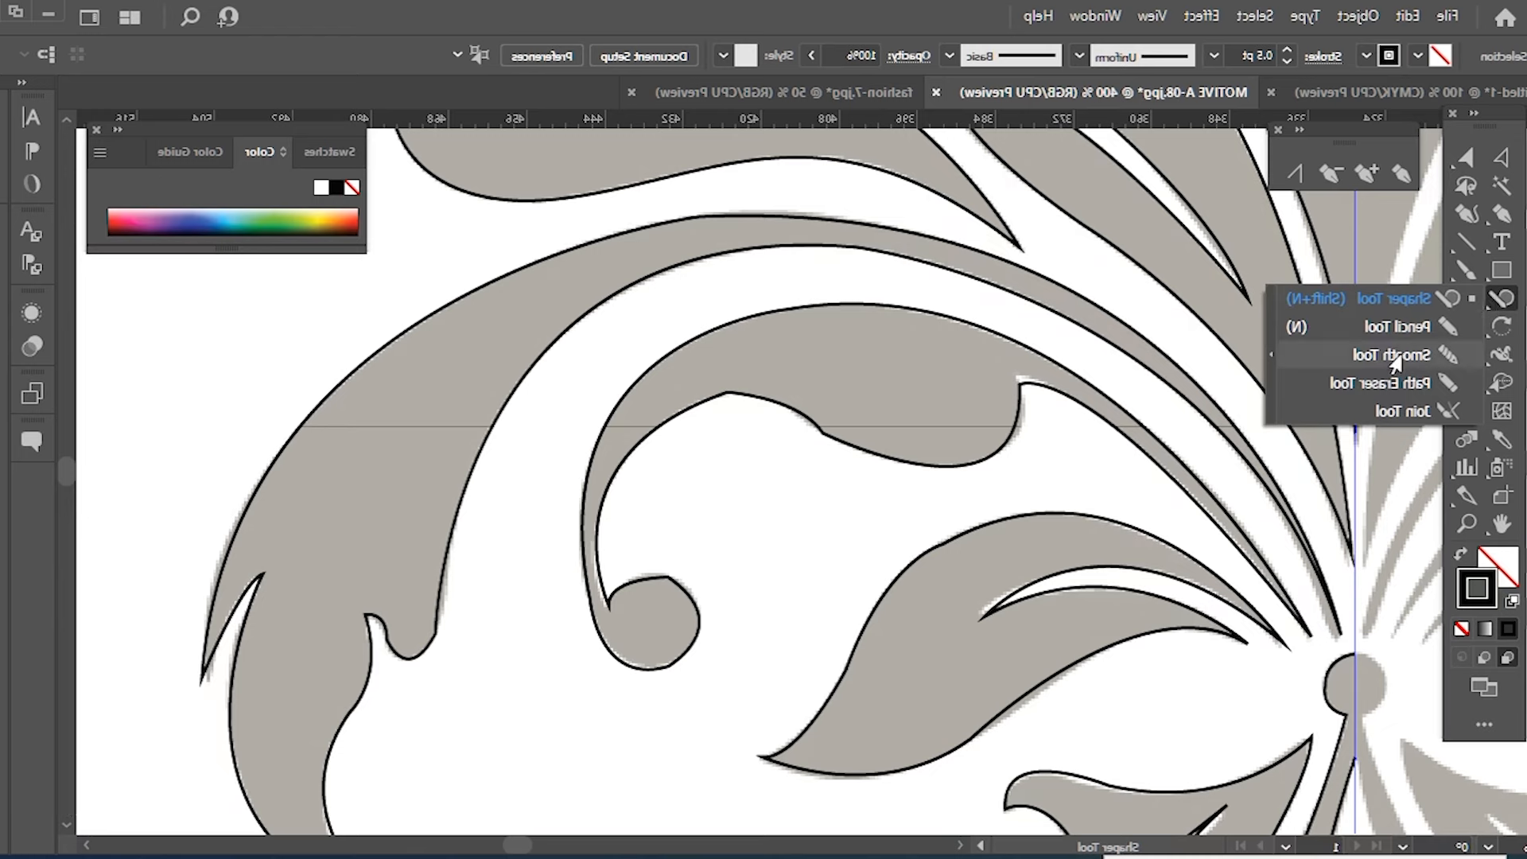
left_click(1401, 354)
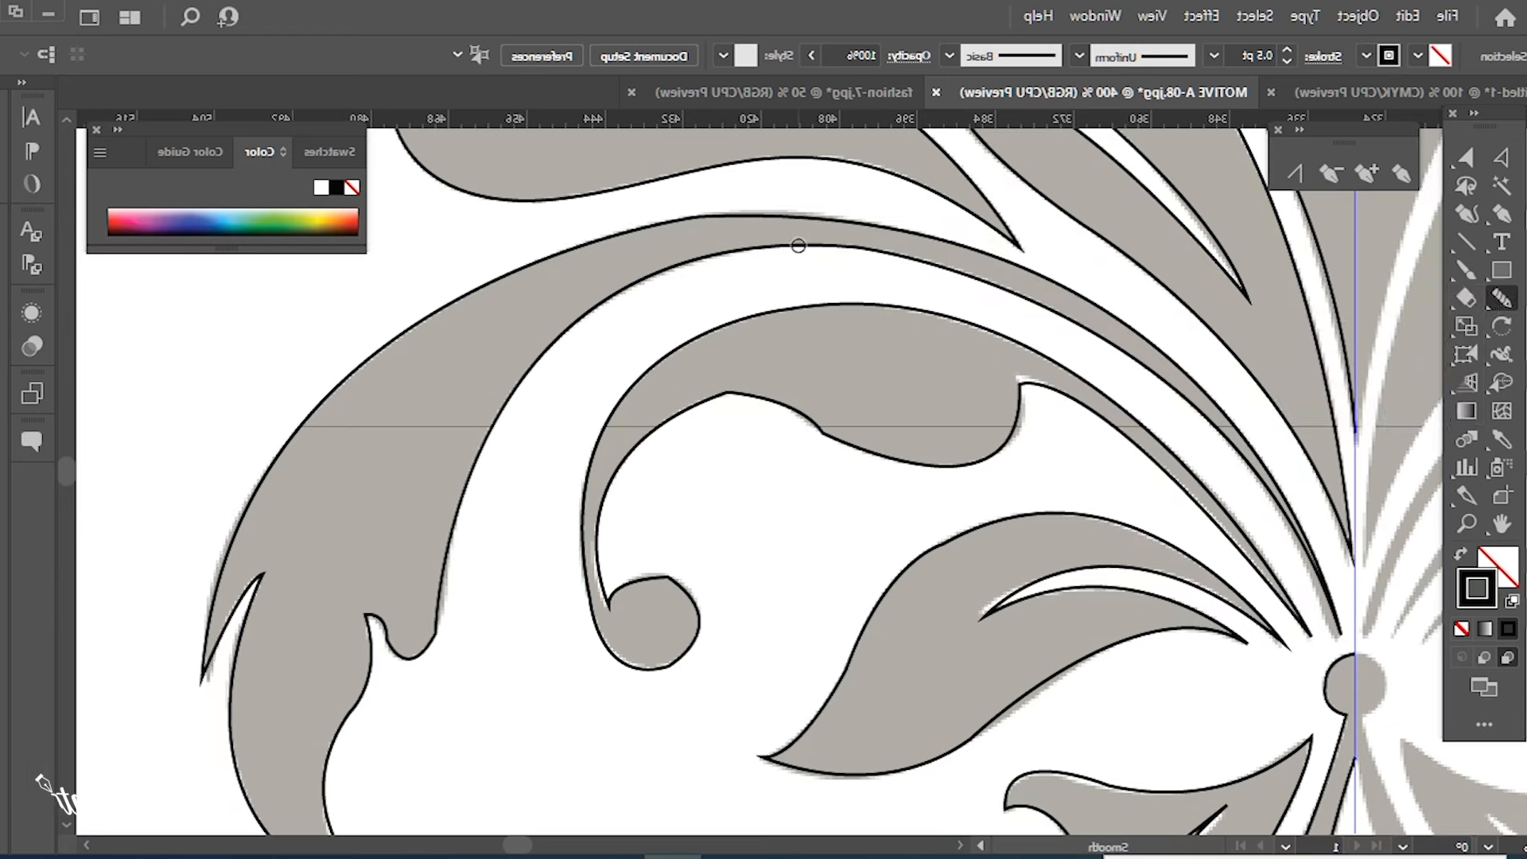
key("a")
left_click(809, 309)
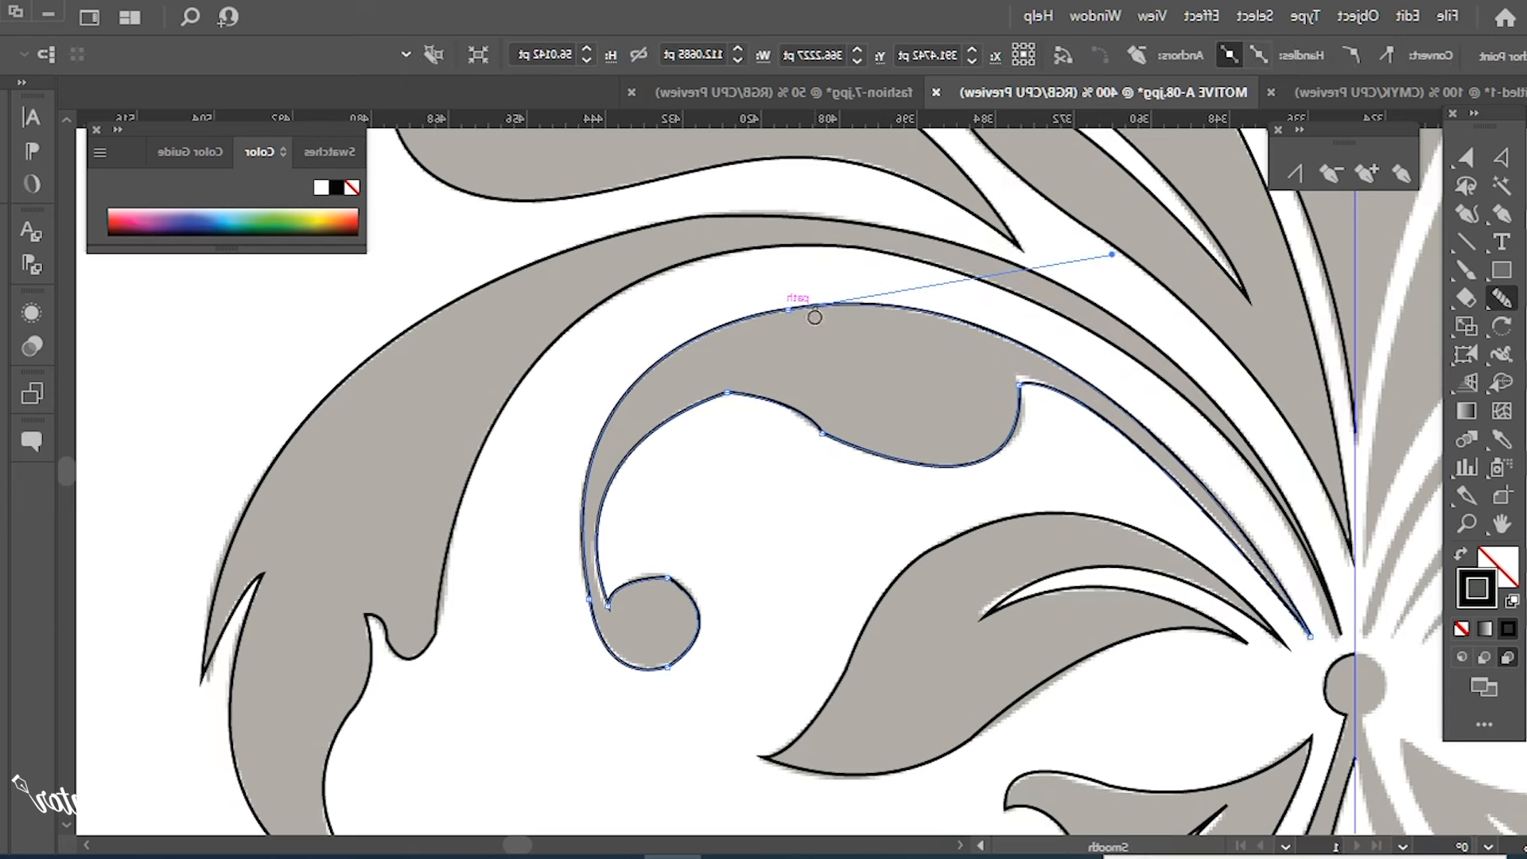
mouse_move(847, 440)
left_mouse_down()
mouse_move(713, 401)
mouse_move(835, 433)
left_mouse_up()
Smooth the outline of the long arching side leaf with the Smooth tool.
key("ctrl+minus")
left_click_drag(569, 432, 546, 630)
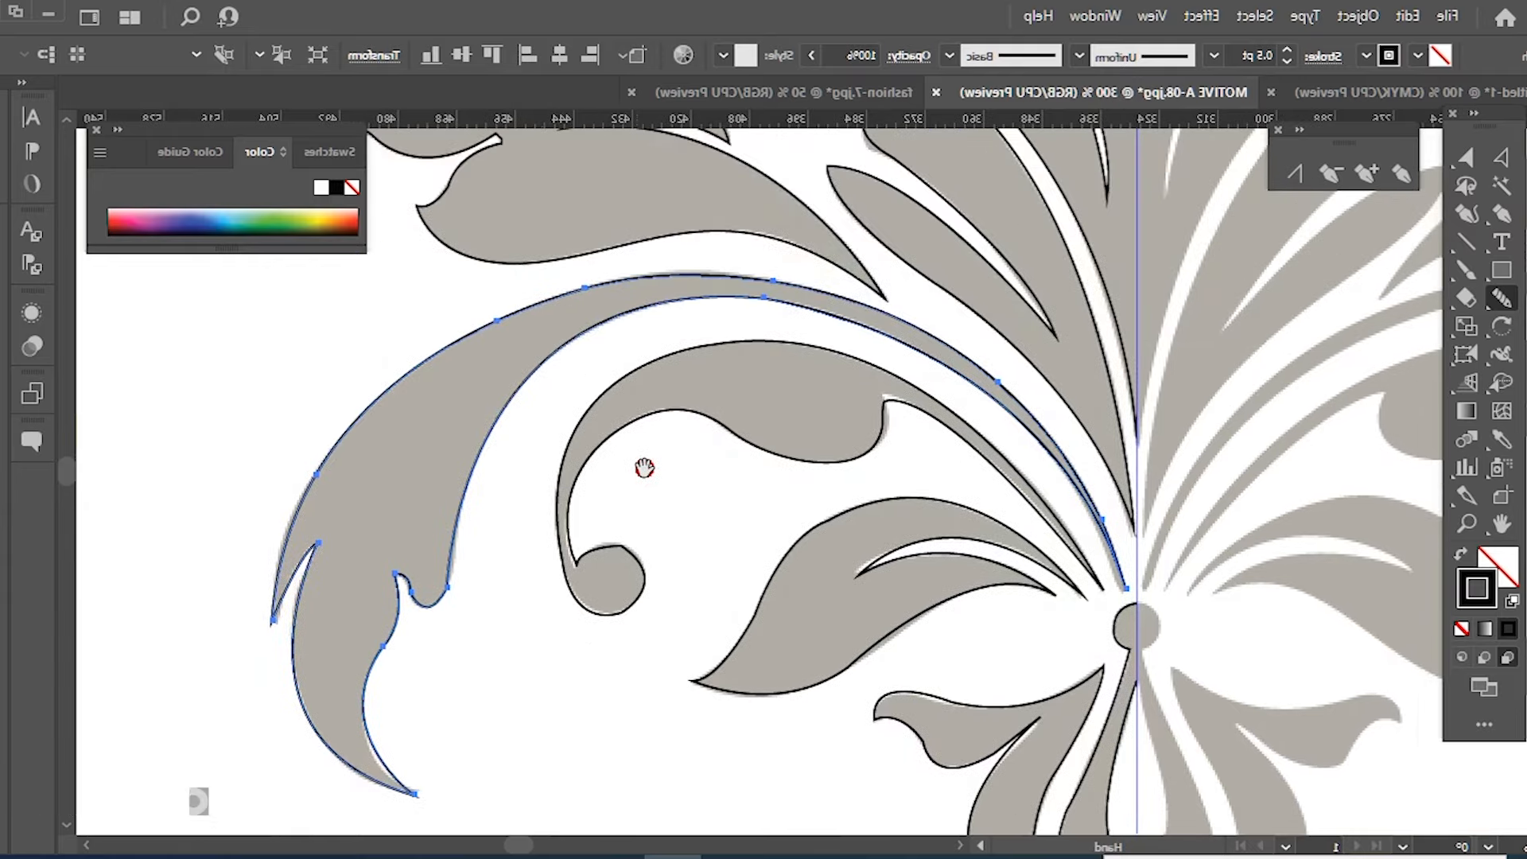
left_click_drag(644, 467, 628, 628)
left_click(852, 414, "ctrl+alt")
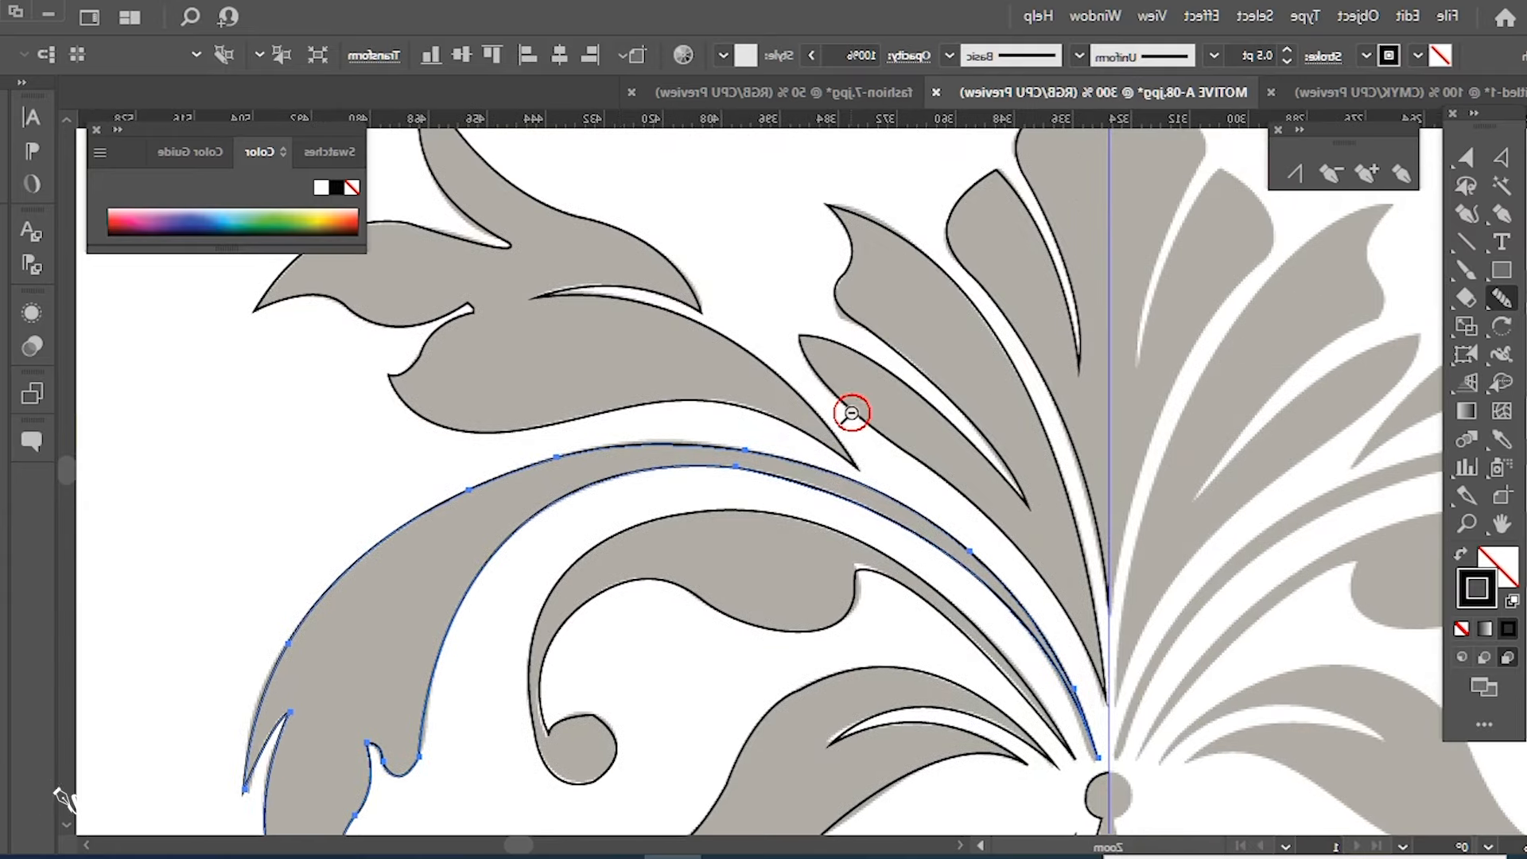
left_click(852, 414, "ctrl+alt")
left_click(866, 386, "ctrl+alt")
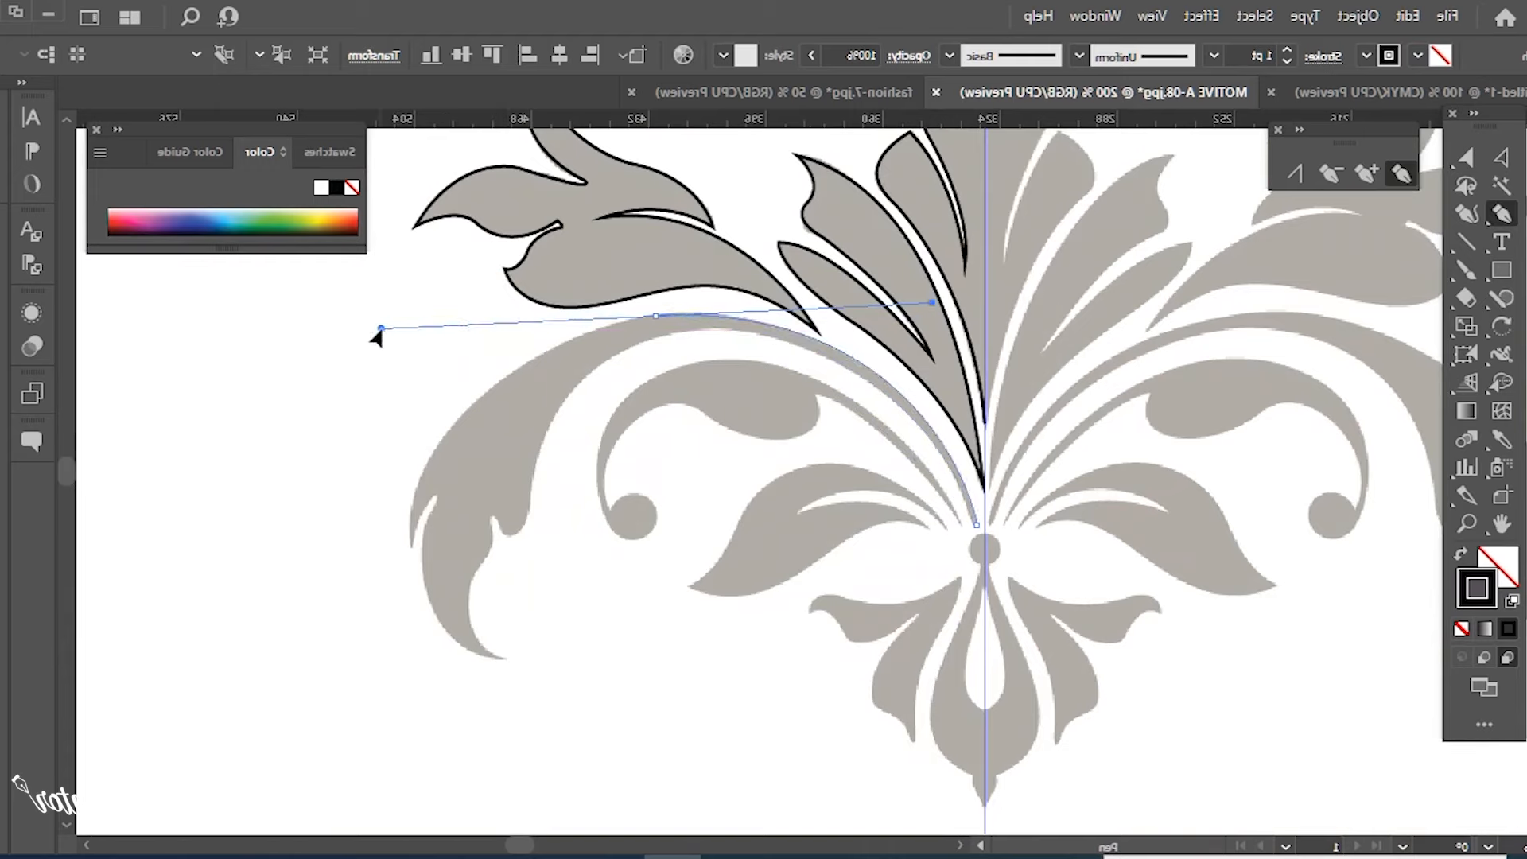
Trace the long arching side leaf with the Pen tool and end its path.
left_click_drag(1011, 397, 1011, 397)
left_click(1135, 511)
left_click(732, 436, "ctrl")
Trace the curled leaf beneath the arching leaf, including its round end, with the Pen tool.
left_click_drag(1103, 497, 675, 255)
left_click_drag(560, 470, 572, 665)
left_click(559, 470)
left_click_drag(626, 507, 668, 512)
left_click_drag(622, 453, 567, 477)
left_click_drag(665, 316, 754, 371)
left_click(737, 347)
left_click_drag(882, 311, 886, 324)
scroll(886, 324, "down", 2)
scroll(886, 323, "right", 3)
left_click(912, 370)
left_click(569, 385, "ctrl")
scroll(875, 494, "up", 2)
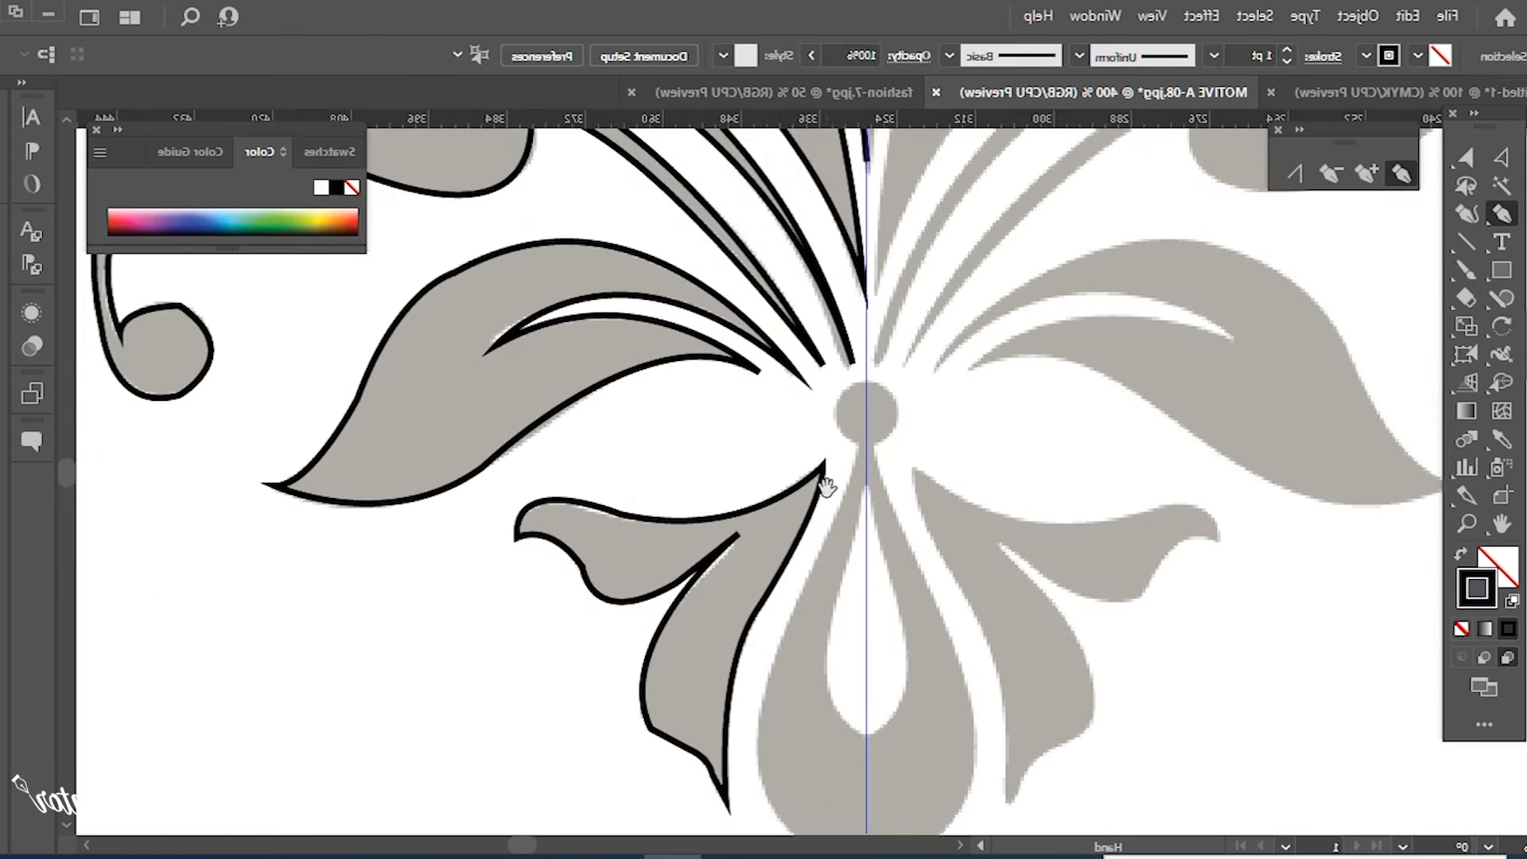
Reflect a copy of the grouped half ornament across the vertical centre guide with the Reflect tool.
left_click(822, 317)
left_click_drag(791, 347, 724, 569)
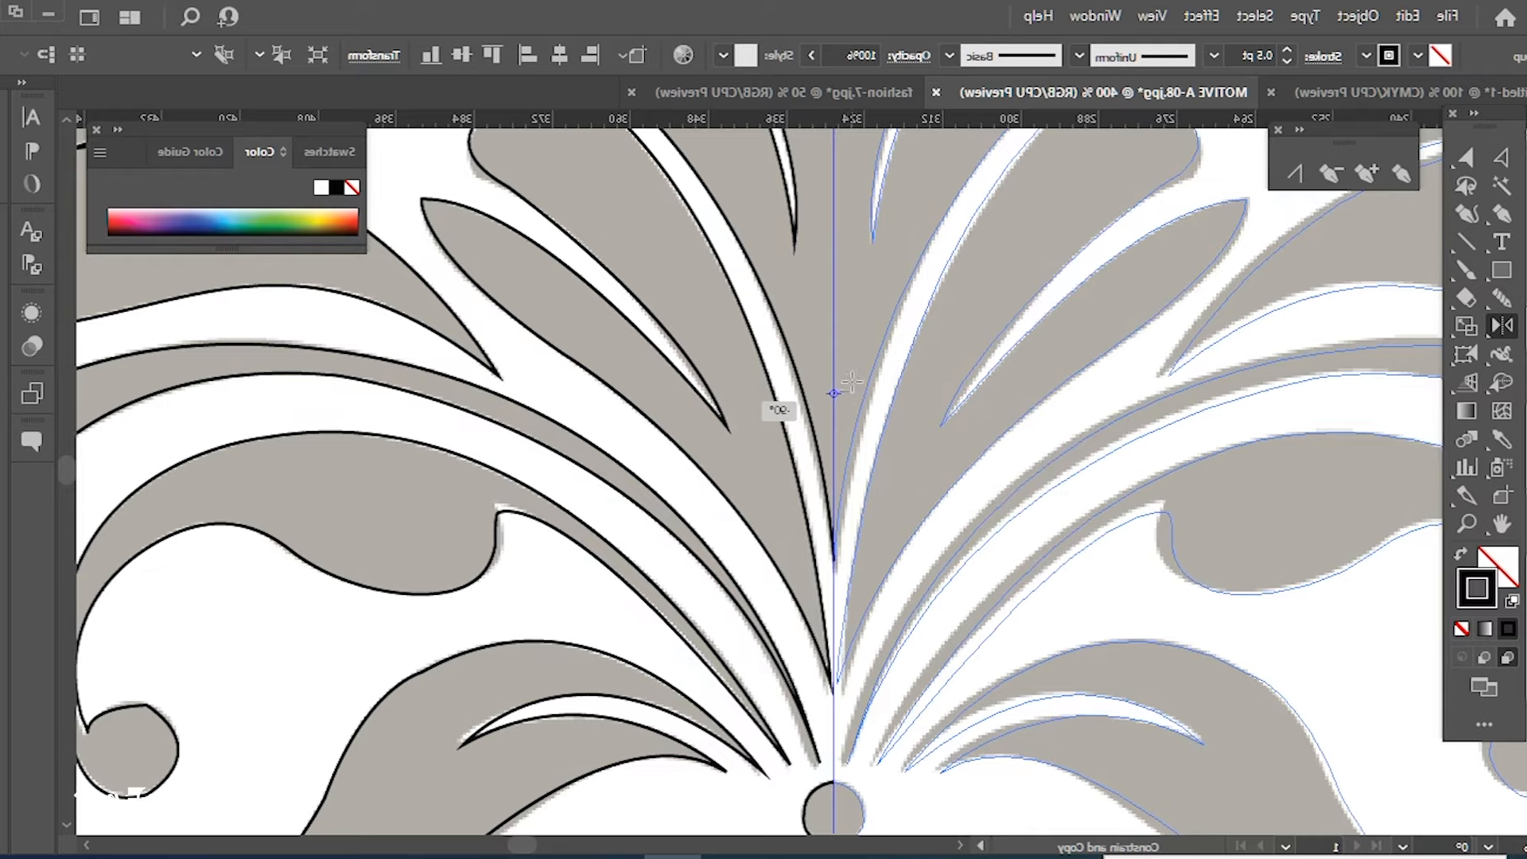
scroll(784, 477, "down", 3)
left_click(735, 565)
key("o")
left_click(754, 263)
left_click_drag(715, 274, 704, 326)
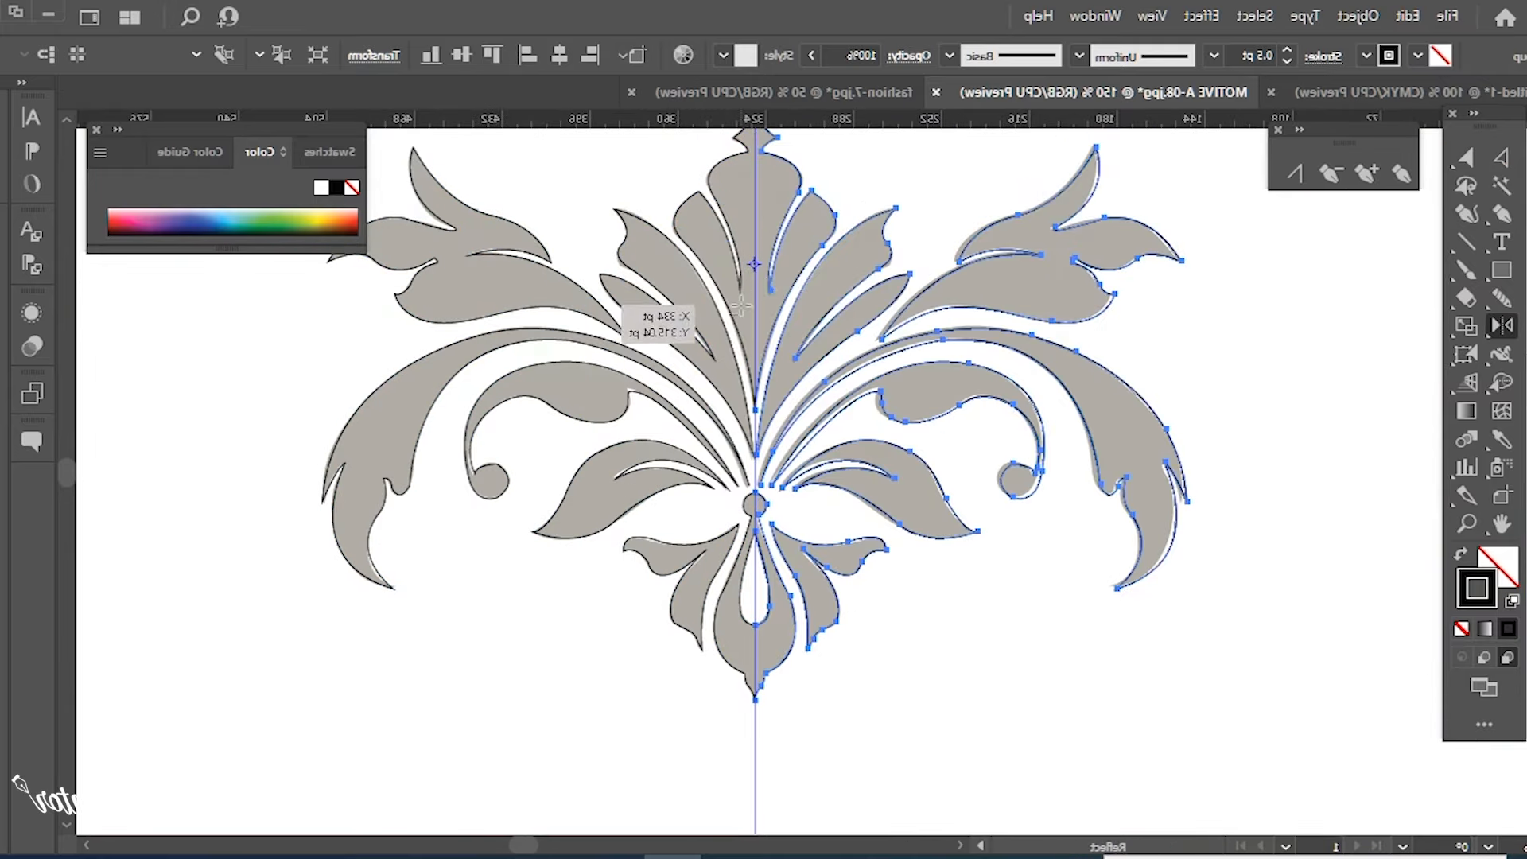
Select all the paths of both halves of the ornament.
key("v")
left_click(1270, 360)
key("a")
left_click_drag(1295, 296, 505, 677)
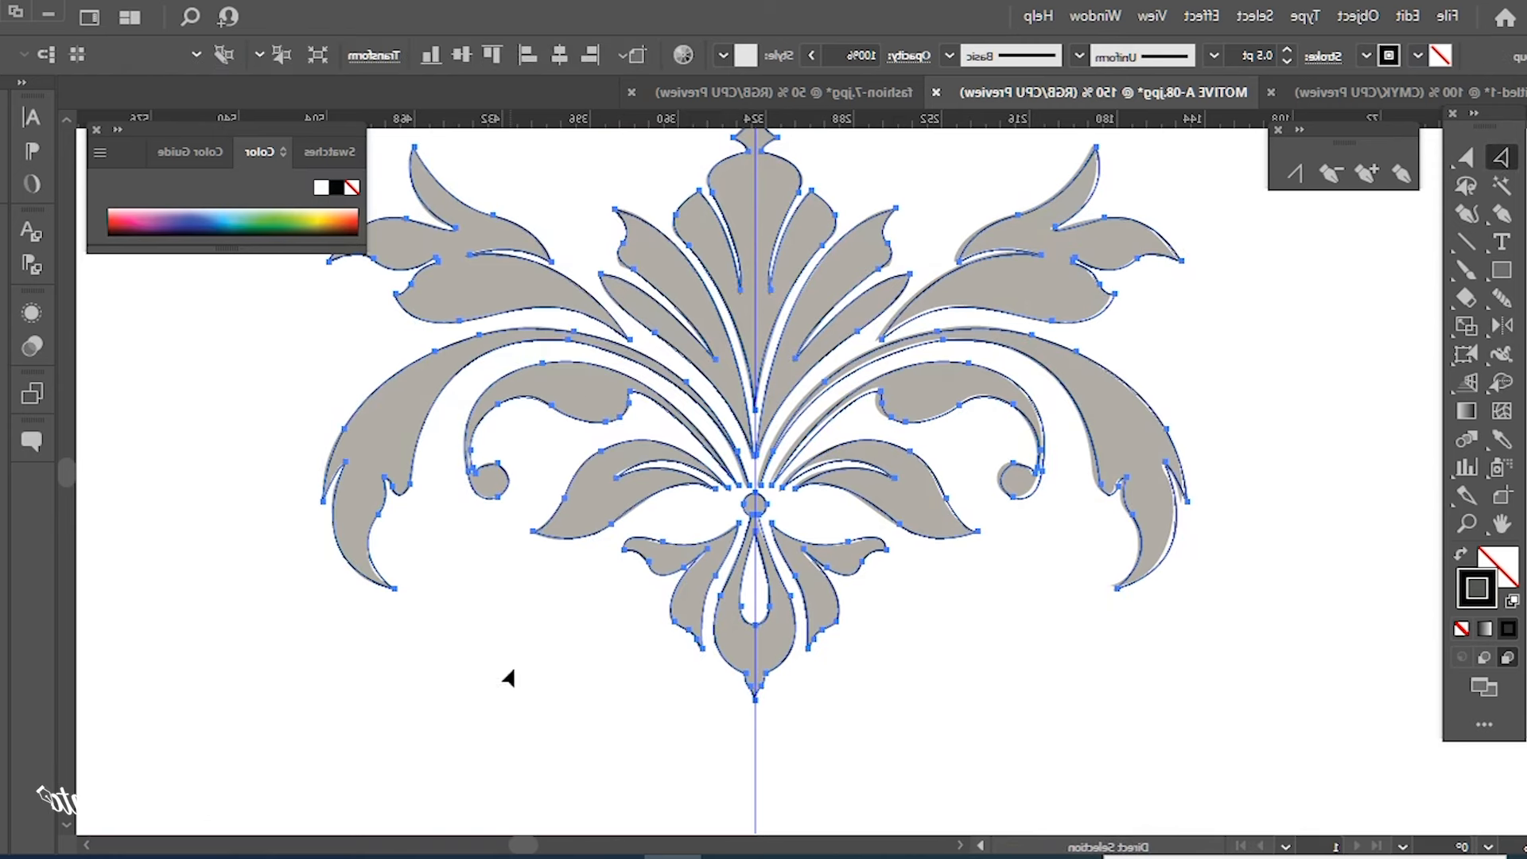
key("ctrl+minus")
left_click_drag(697, 475, 827, 419)
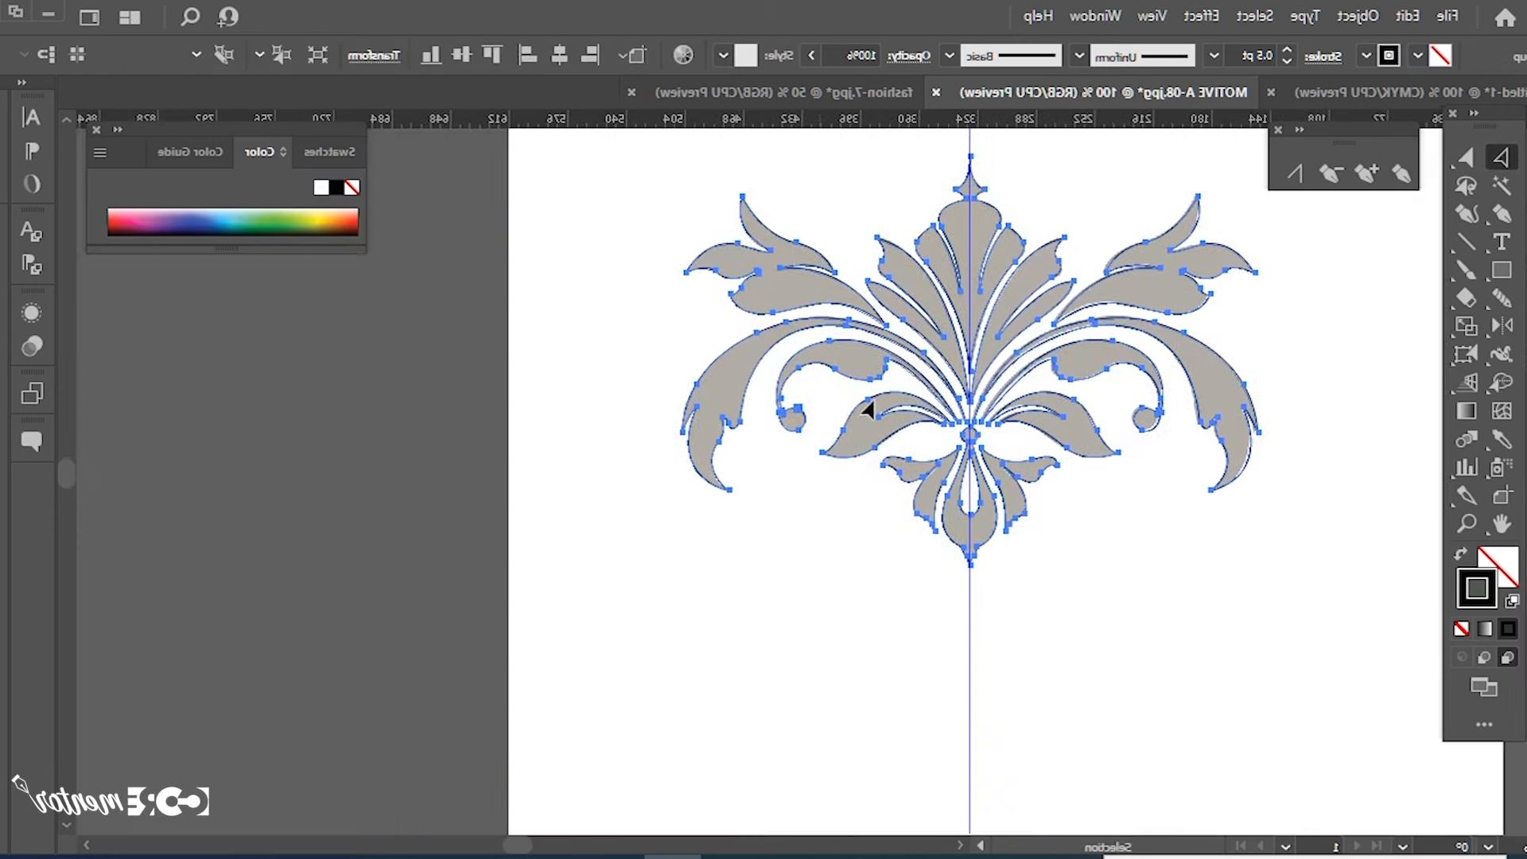
Colour the ornament's sections in yellow and olive shades with the Live Paint Bucket and select the coloured artwork.
left_click(311, 219)
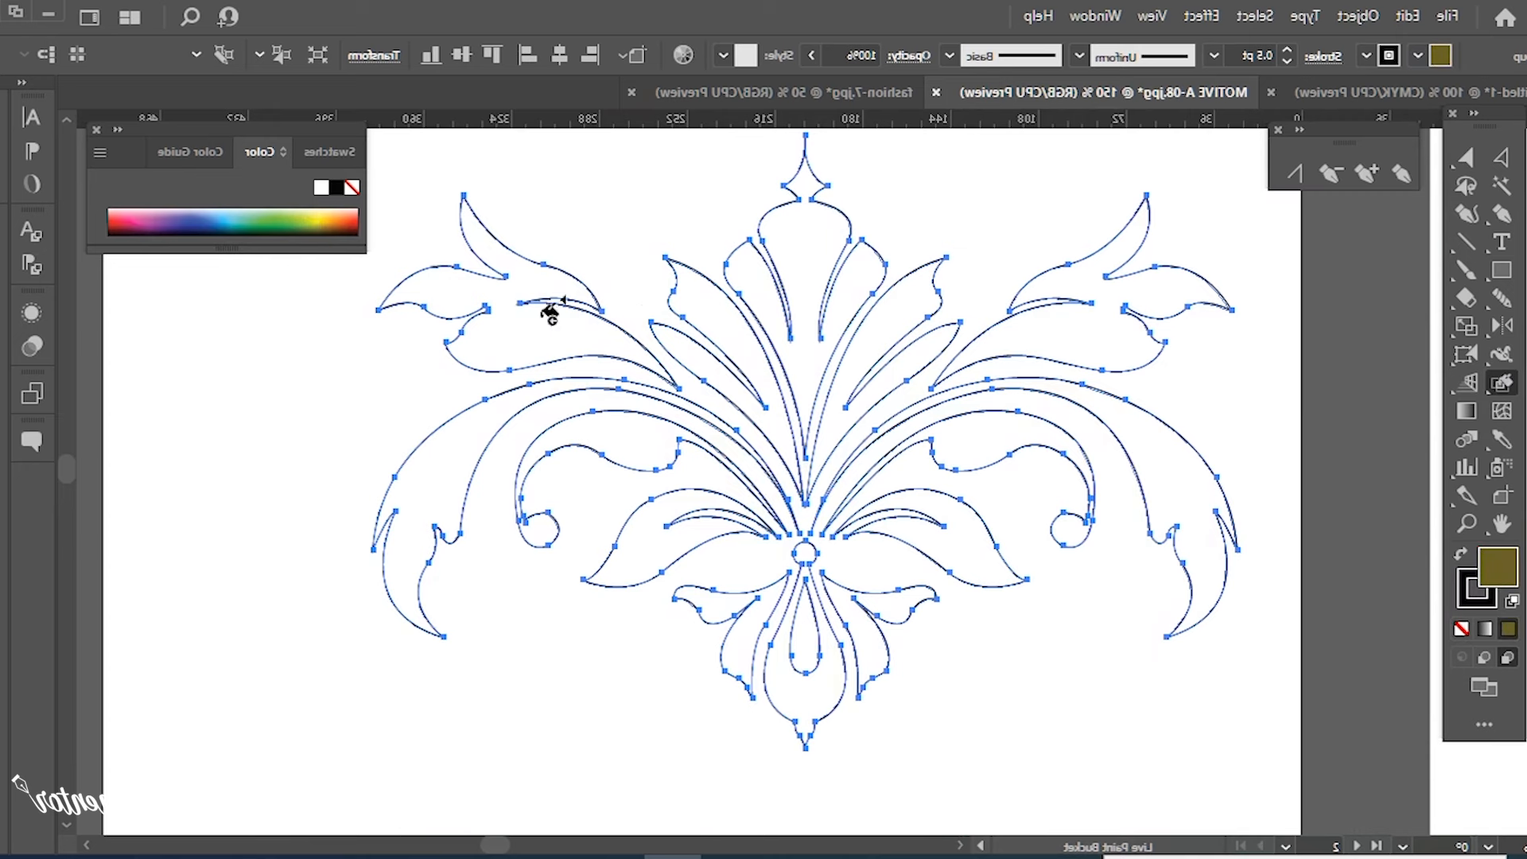
left_click(800, 338)
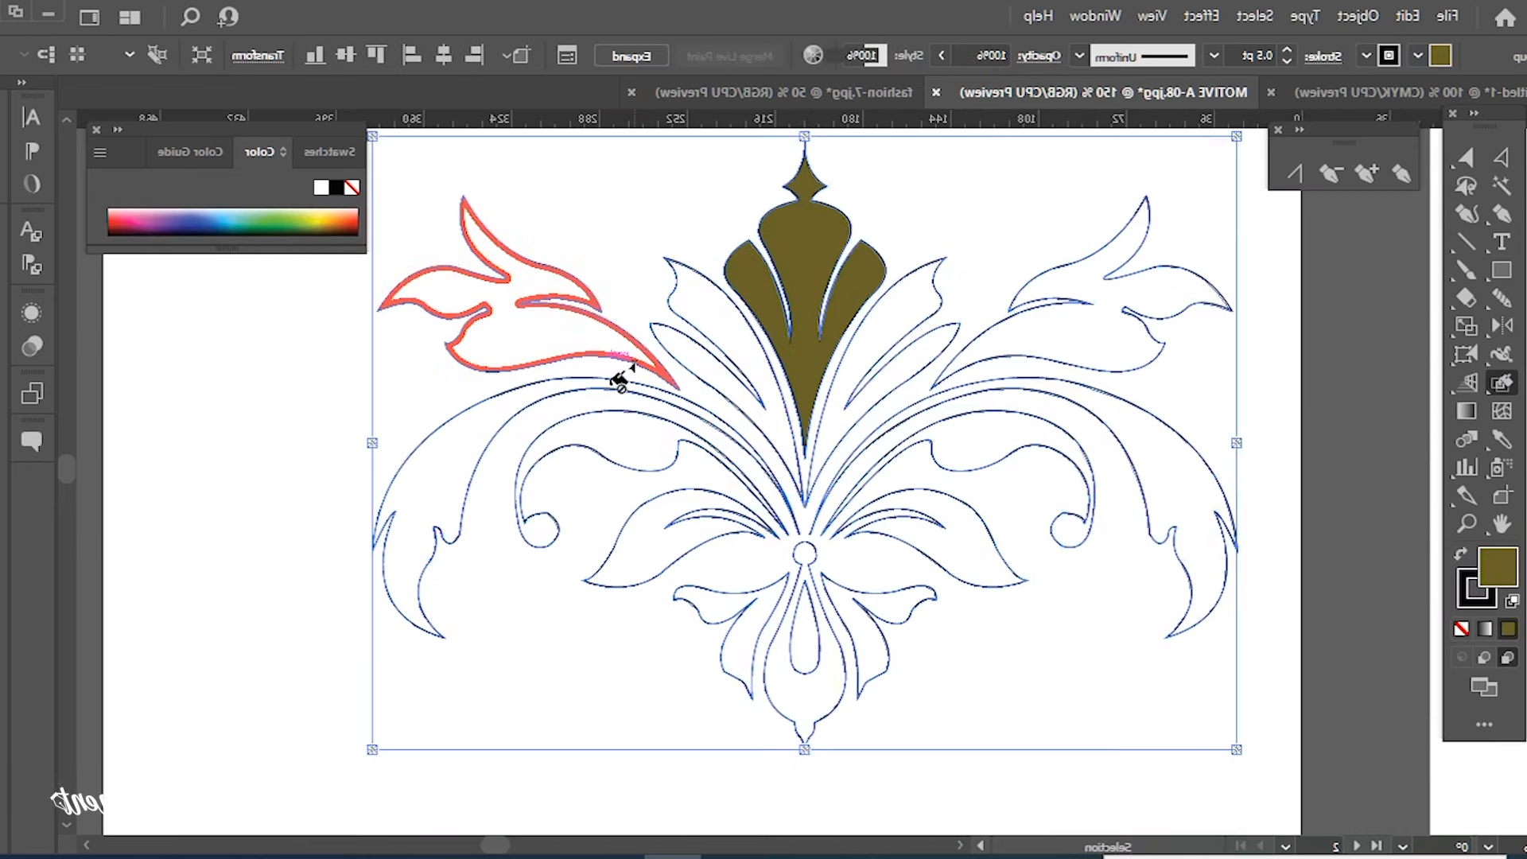
key("ctrl+z")
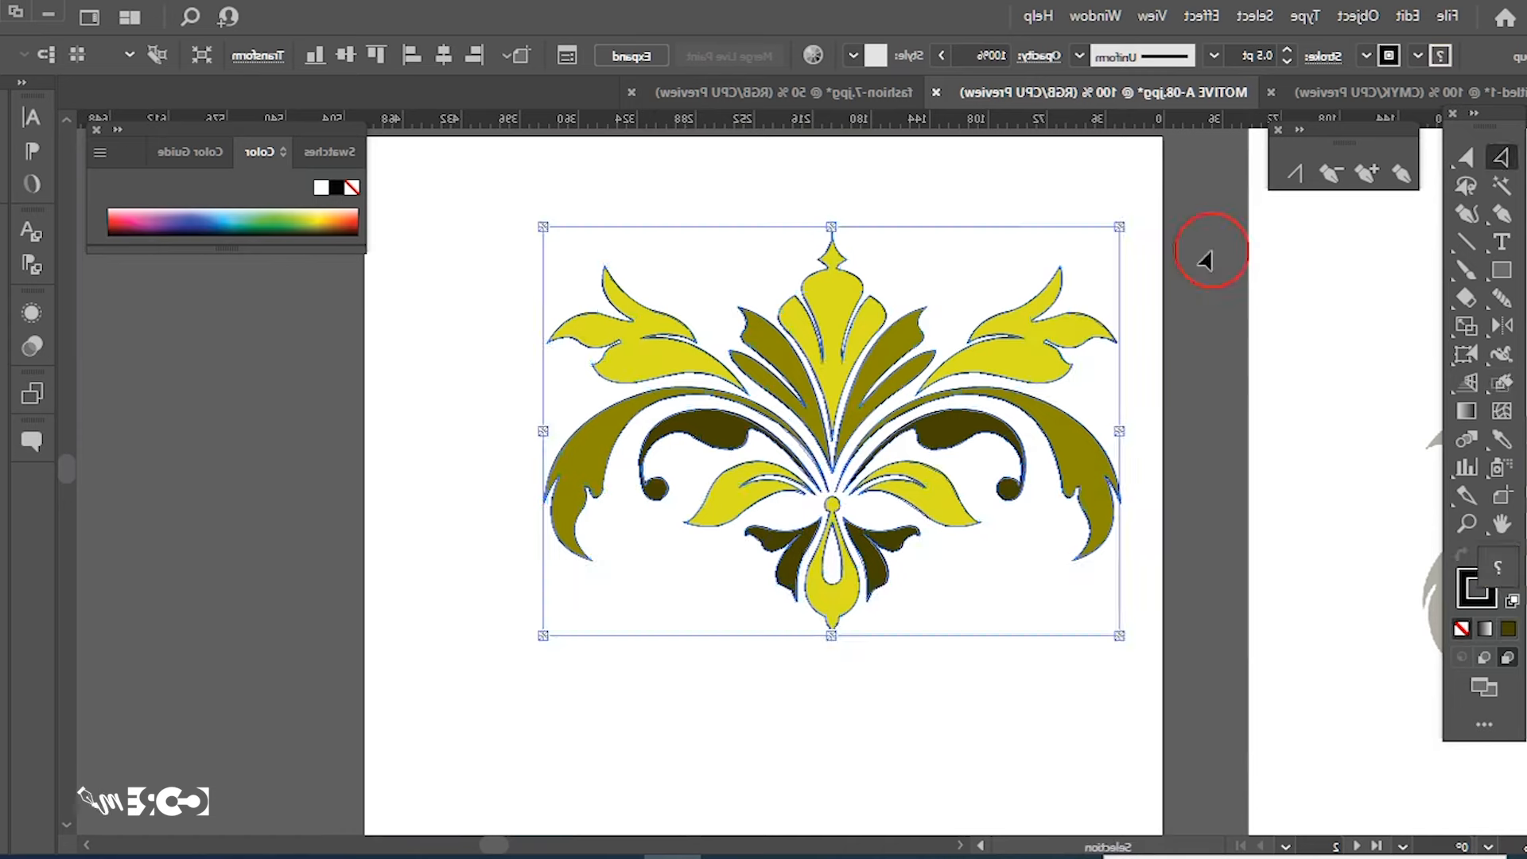
left_click(986, 221)
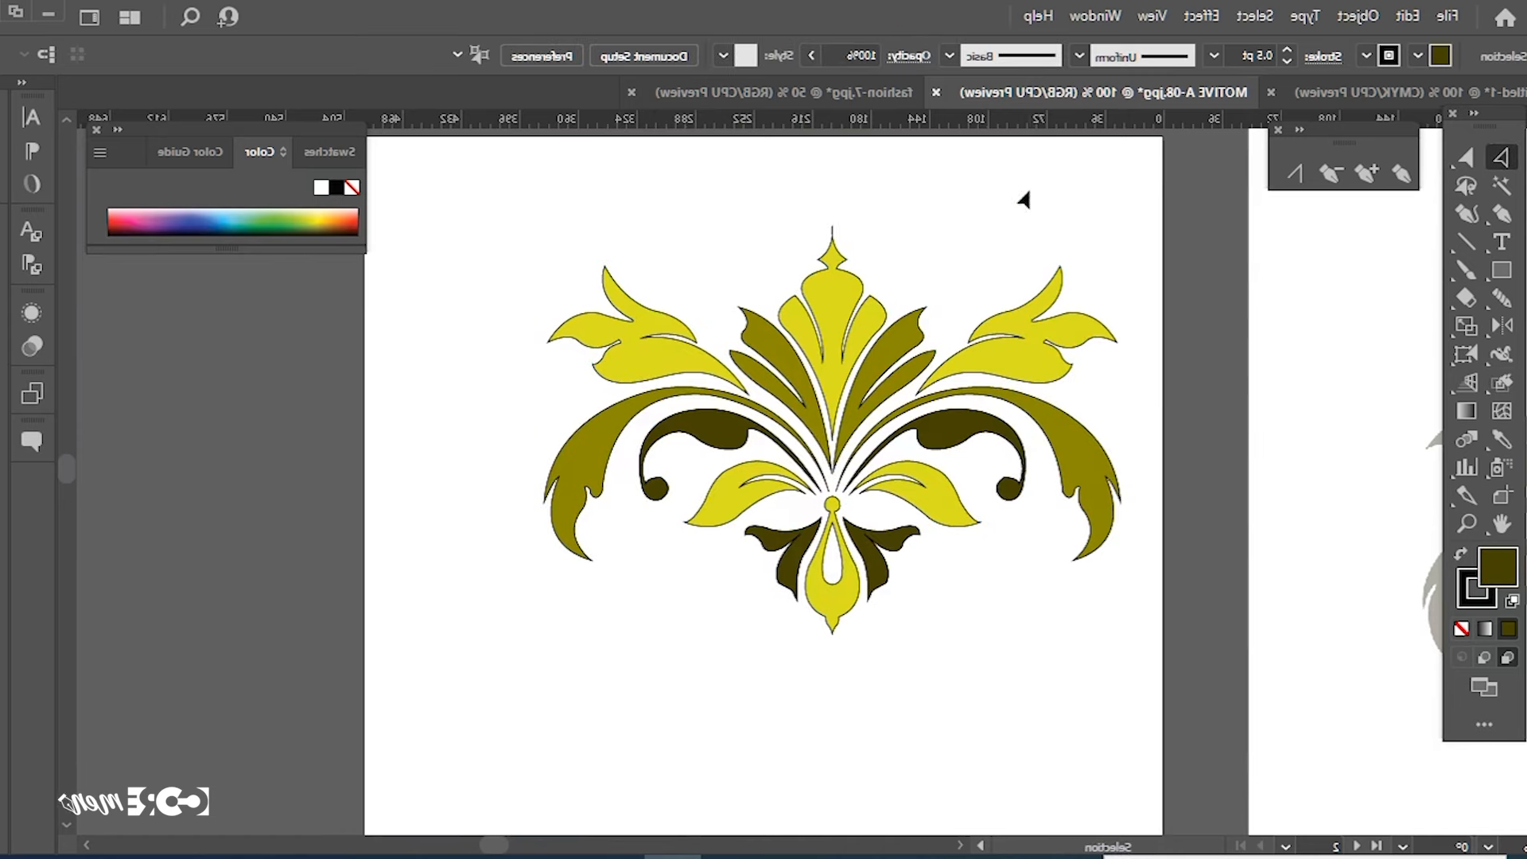
left_click_drag(1105, 213, 518, 631)
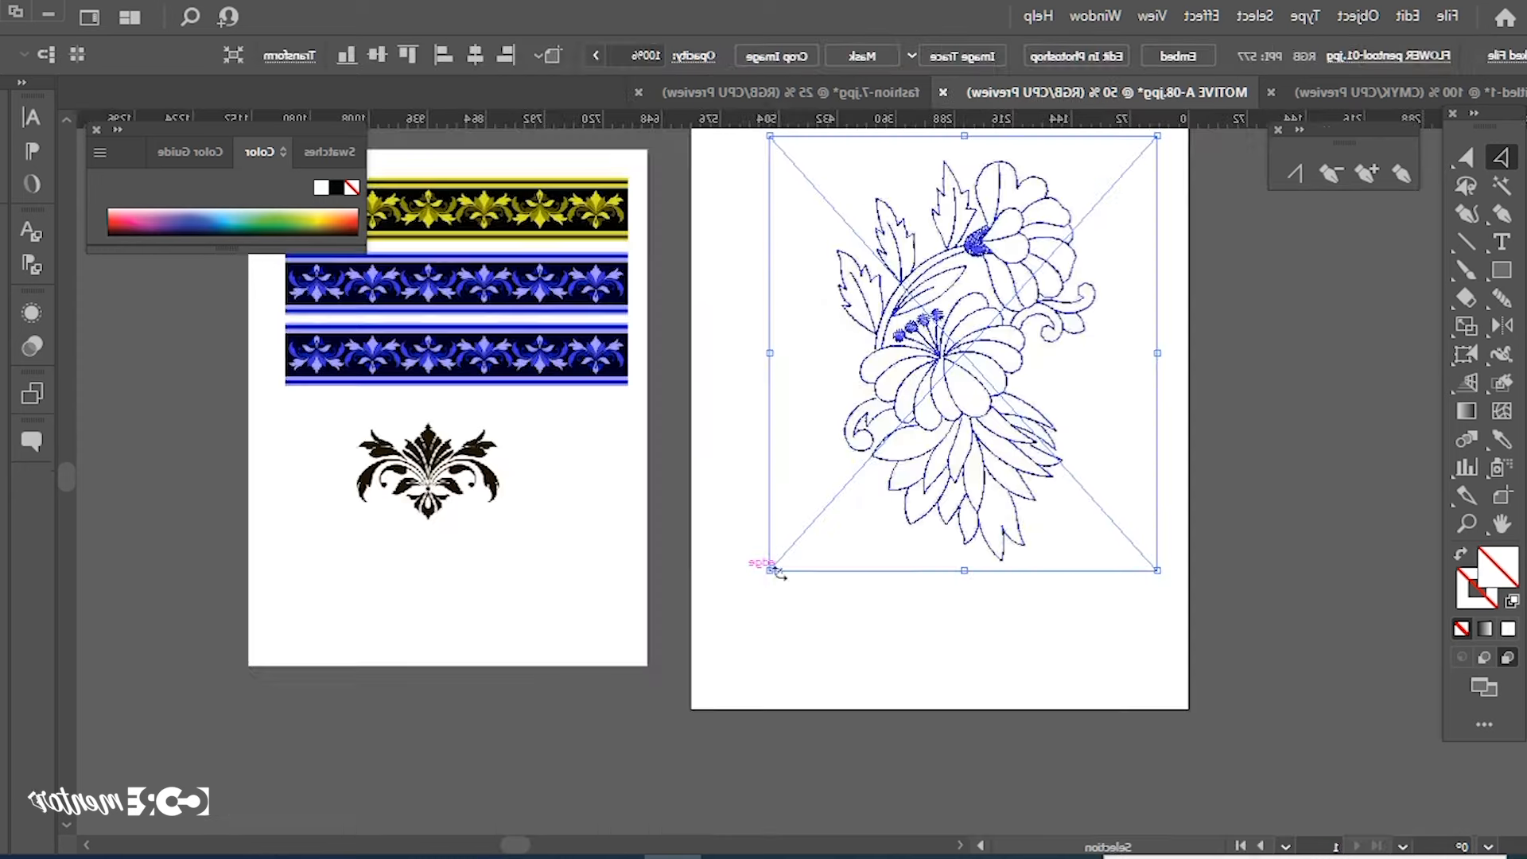
Enlarge the placed flower drawing to nearly the artboard's width and lower its opacity to make it a faded template.
left_click_drag(747, 556, 701, 642)
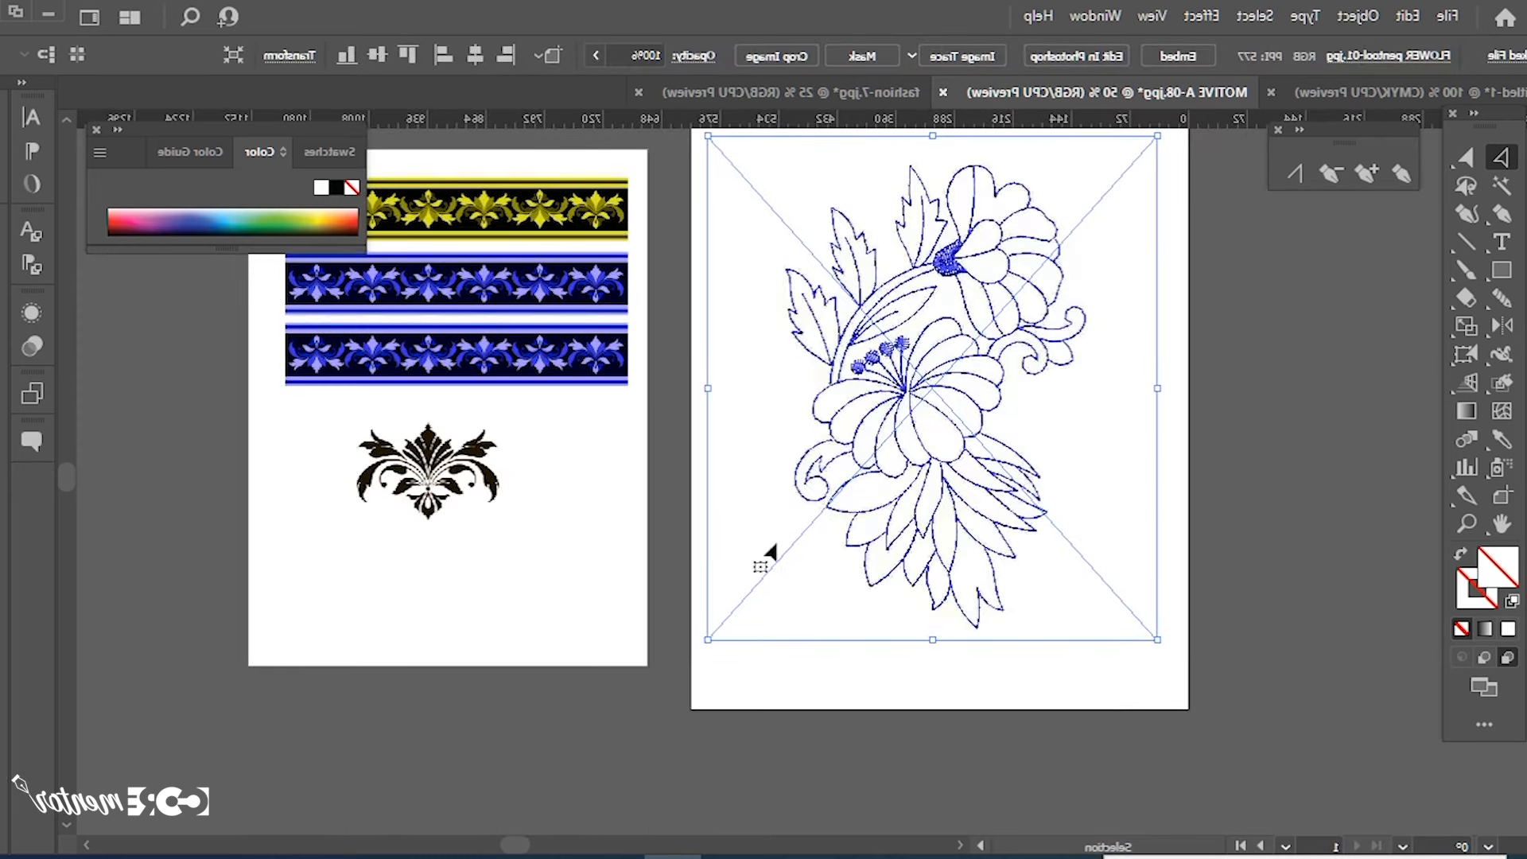
left_click(889, 443, "ctrl")
left_click_drag(865, 502, 847, 575)
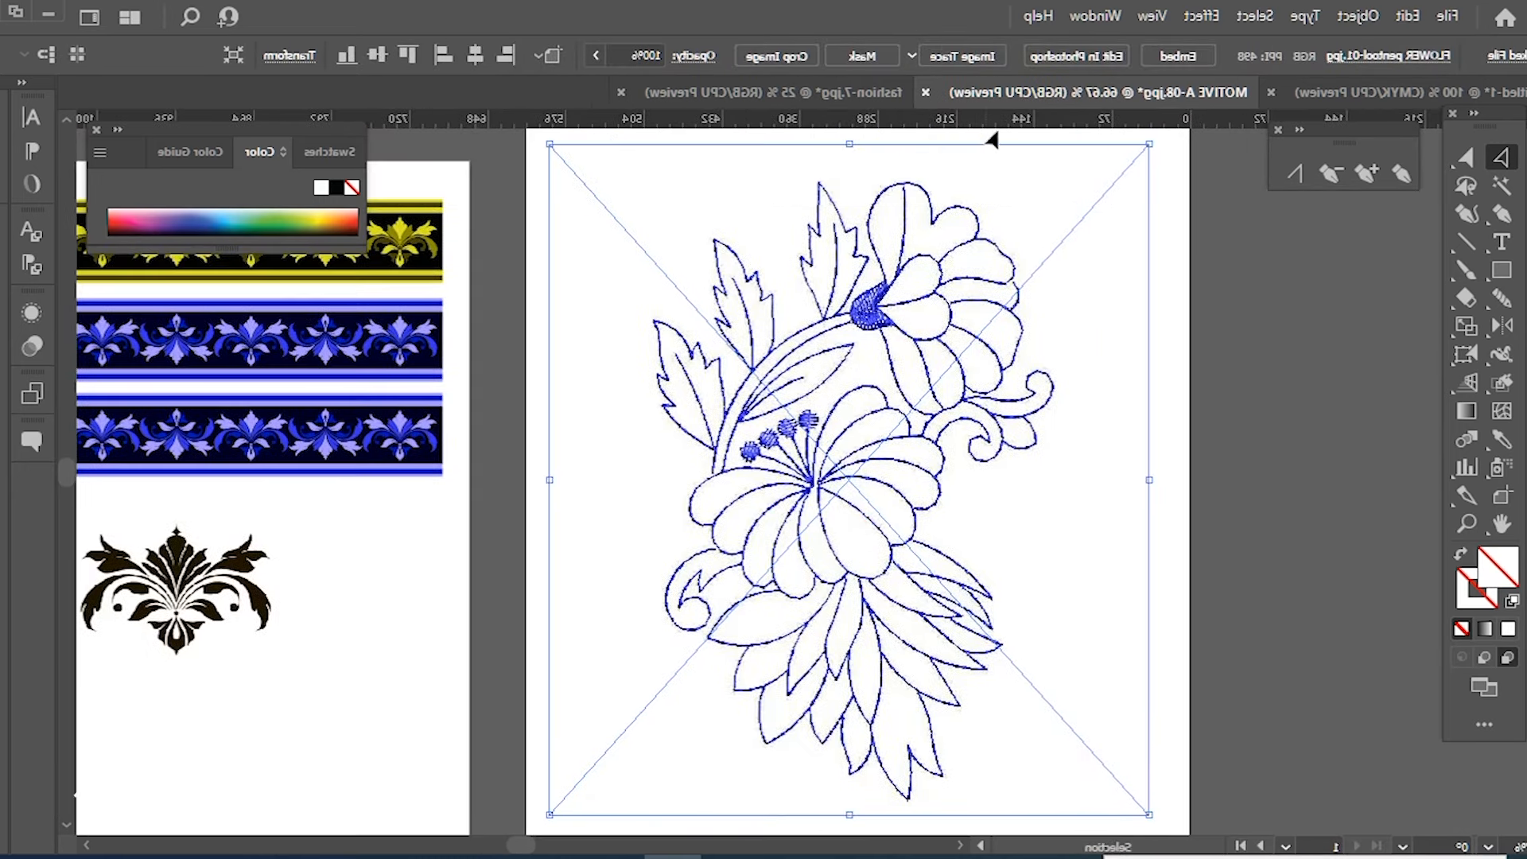
left_click(595, 57)
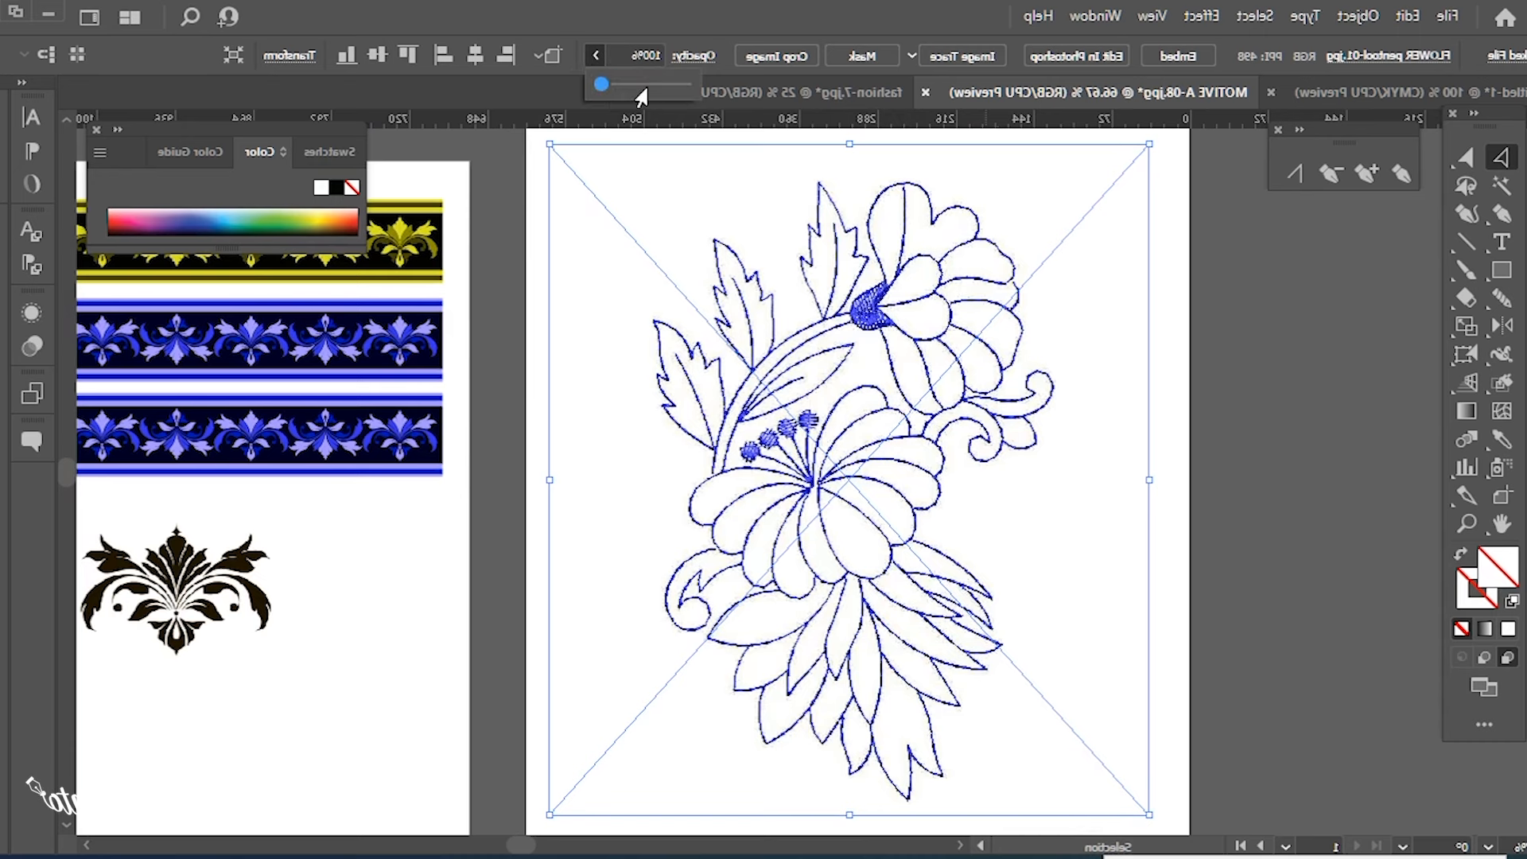
left_click_drag(601, 86, 648, 86)
key("a")
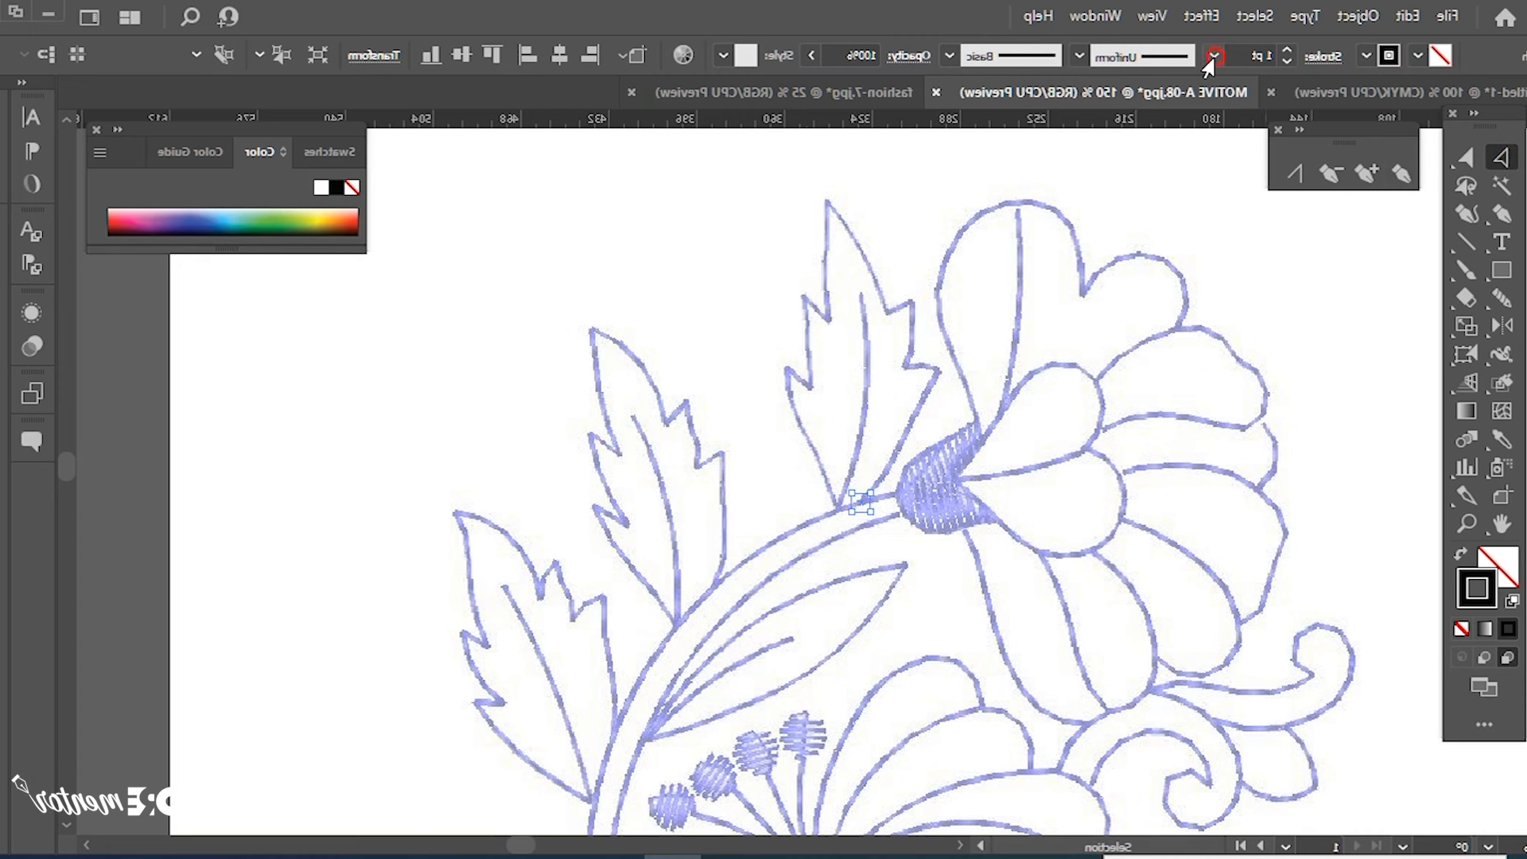
Set the stroke weight to 2 pt and activate the Pen tool.
left_click(1213, 55)
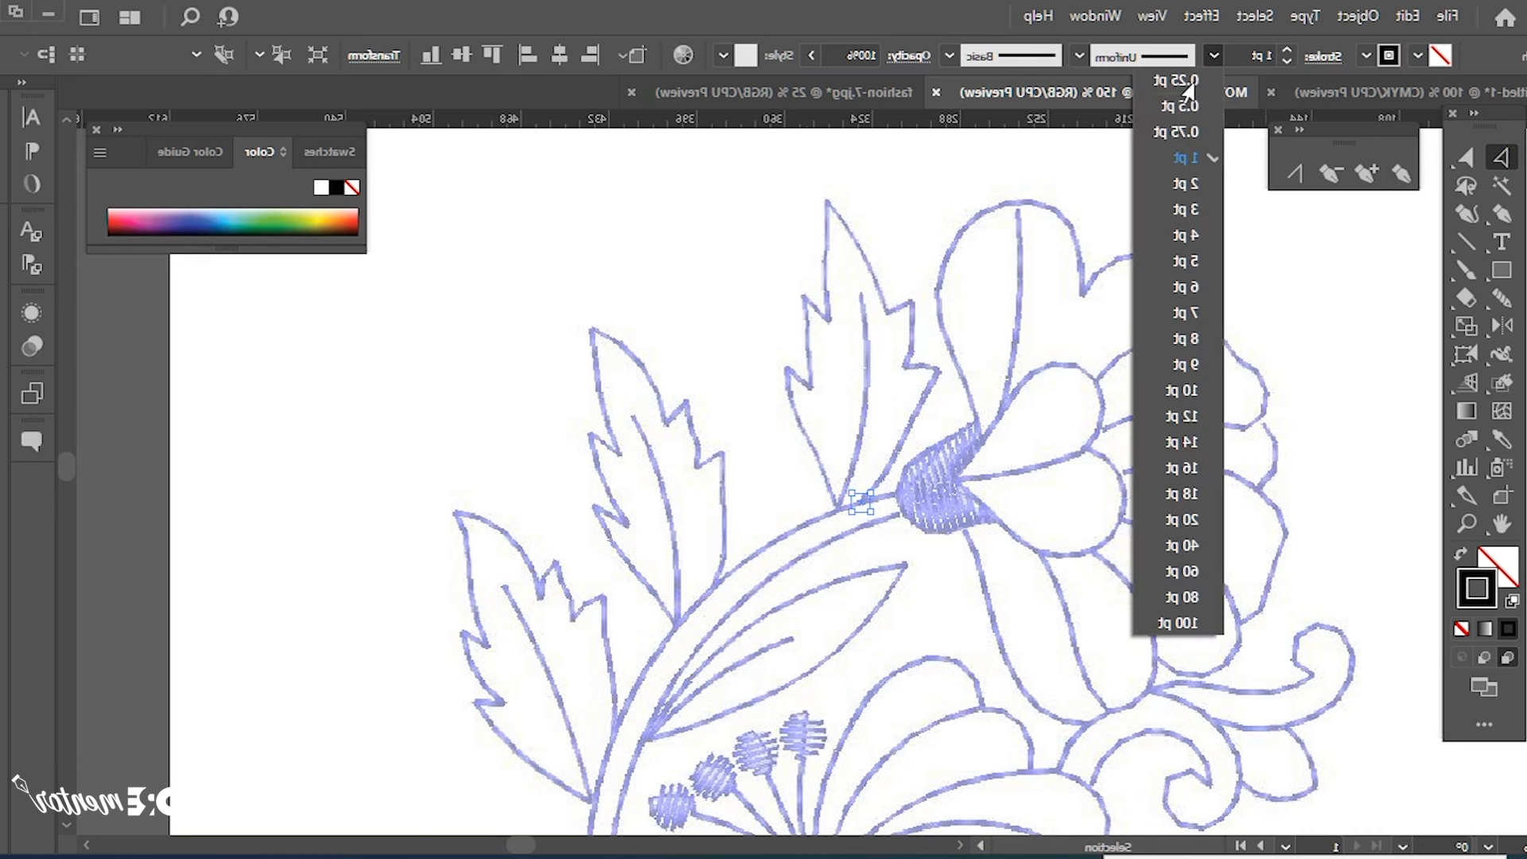
left_click(1172, 187)
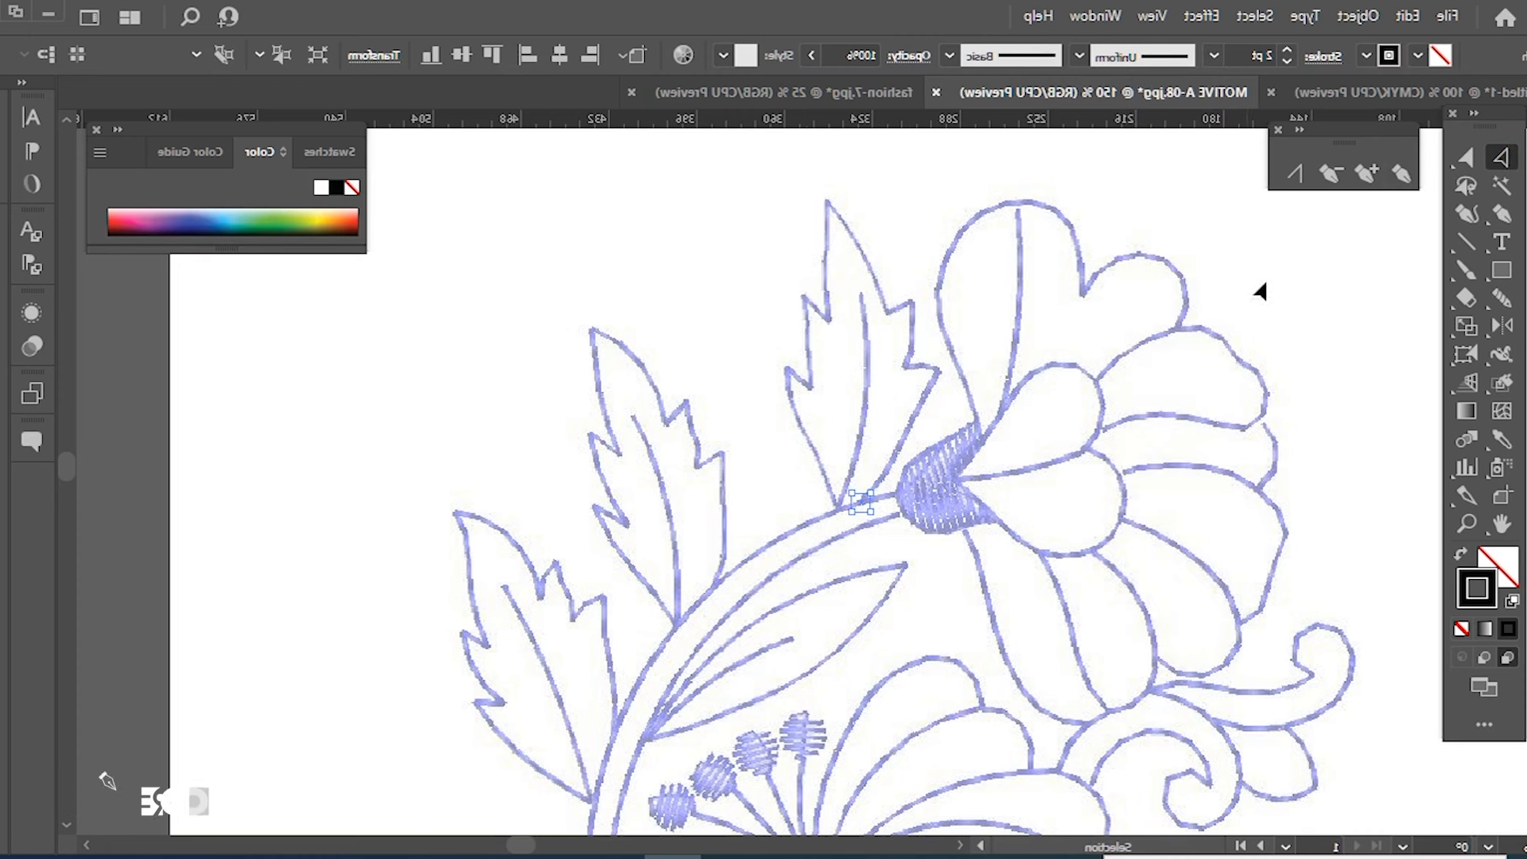
left_click(1501, 214)
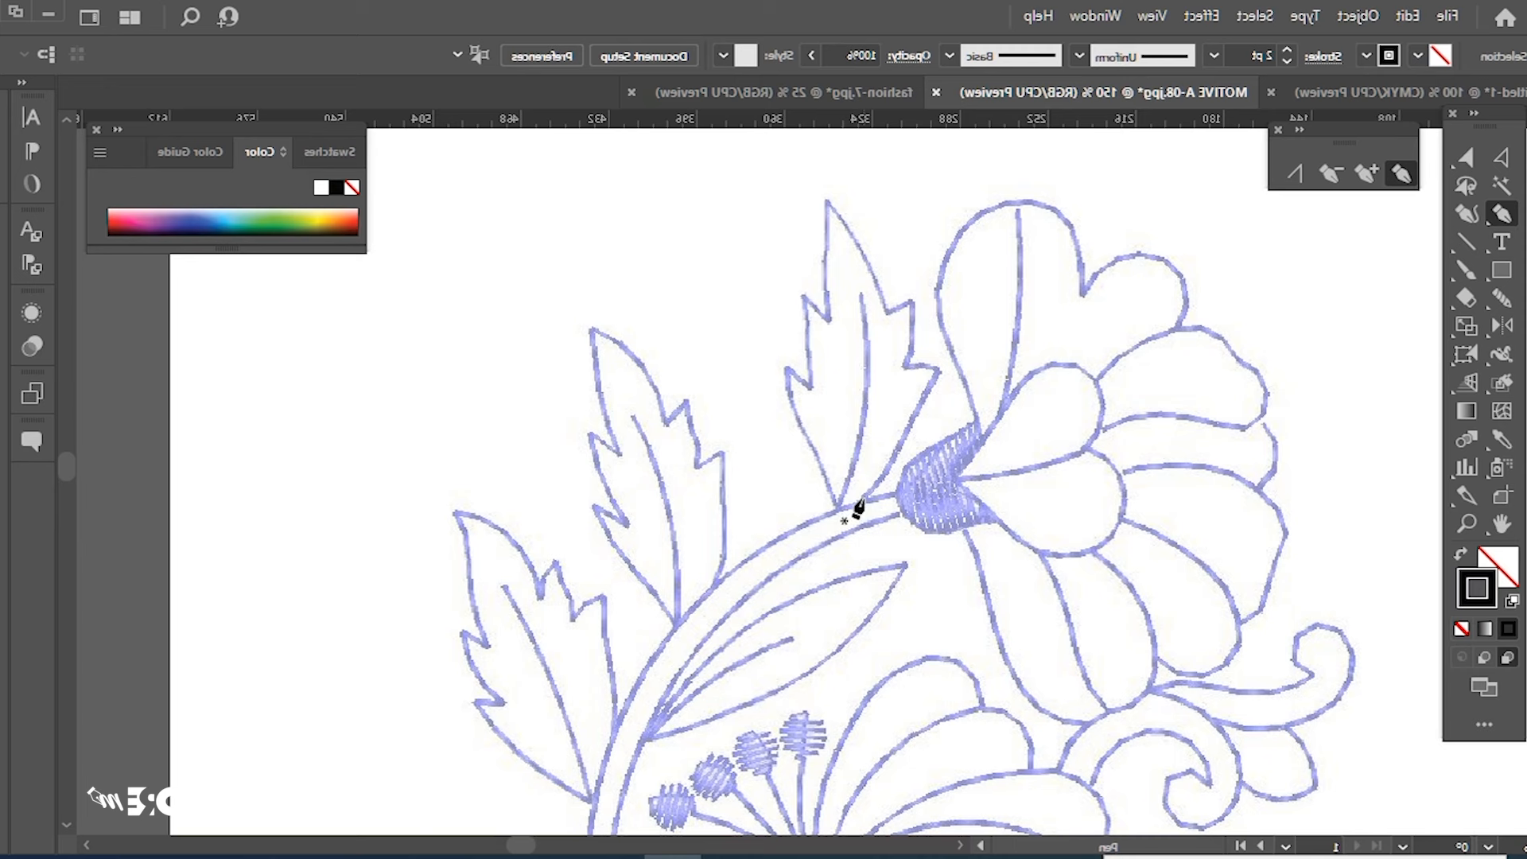
Trace the flower-facing edge of the leaf nearest the upper flower, from the stem up to its pointed tip.
left_click_drag(864, 497, 914, 384)
left_click(940, 368)
key("ctrl+space")
left_click(889, 384, "ctrl")
left_click(825, 459)
left_click(840, 369)
left_click(806, 384)
left_click(726, 236)
Trace the opposite serrated edge of the same leaf from its tip down to its base on the stem.
scroll(715, 397, "down", 3)
left_click_drag(741, 483, 777, 516)
key("ctrl+z")
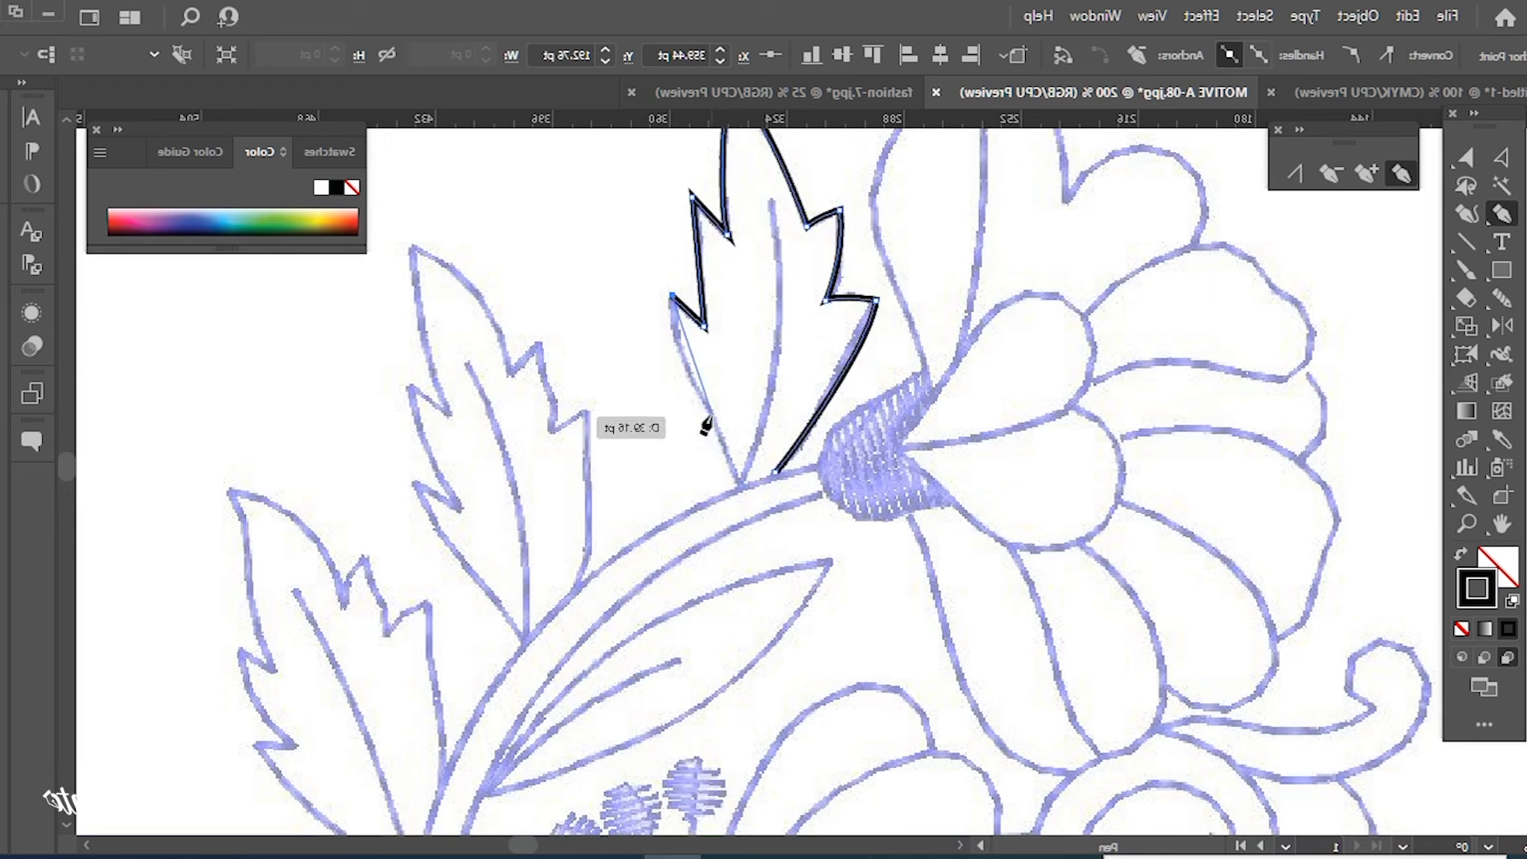
left_click_drag(709, 410, 727, 505)
left_click(740, 484)
Trace the midrib of the leaf nearest the upper flower and end the path.
left_click_drag(771, 201, 756, 137)
left_click(636, 382, "ctrl")
mouse_move(722, 390)
left_mouse_down()
mouse_move(842, 219)
mouse_move(841, 237)
left_mouse_up()
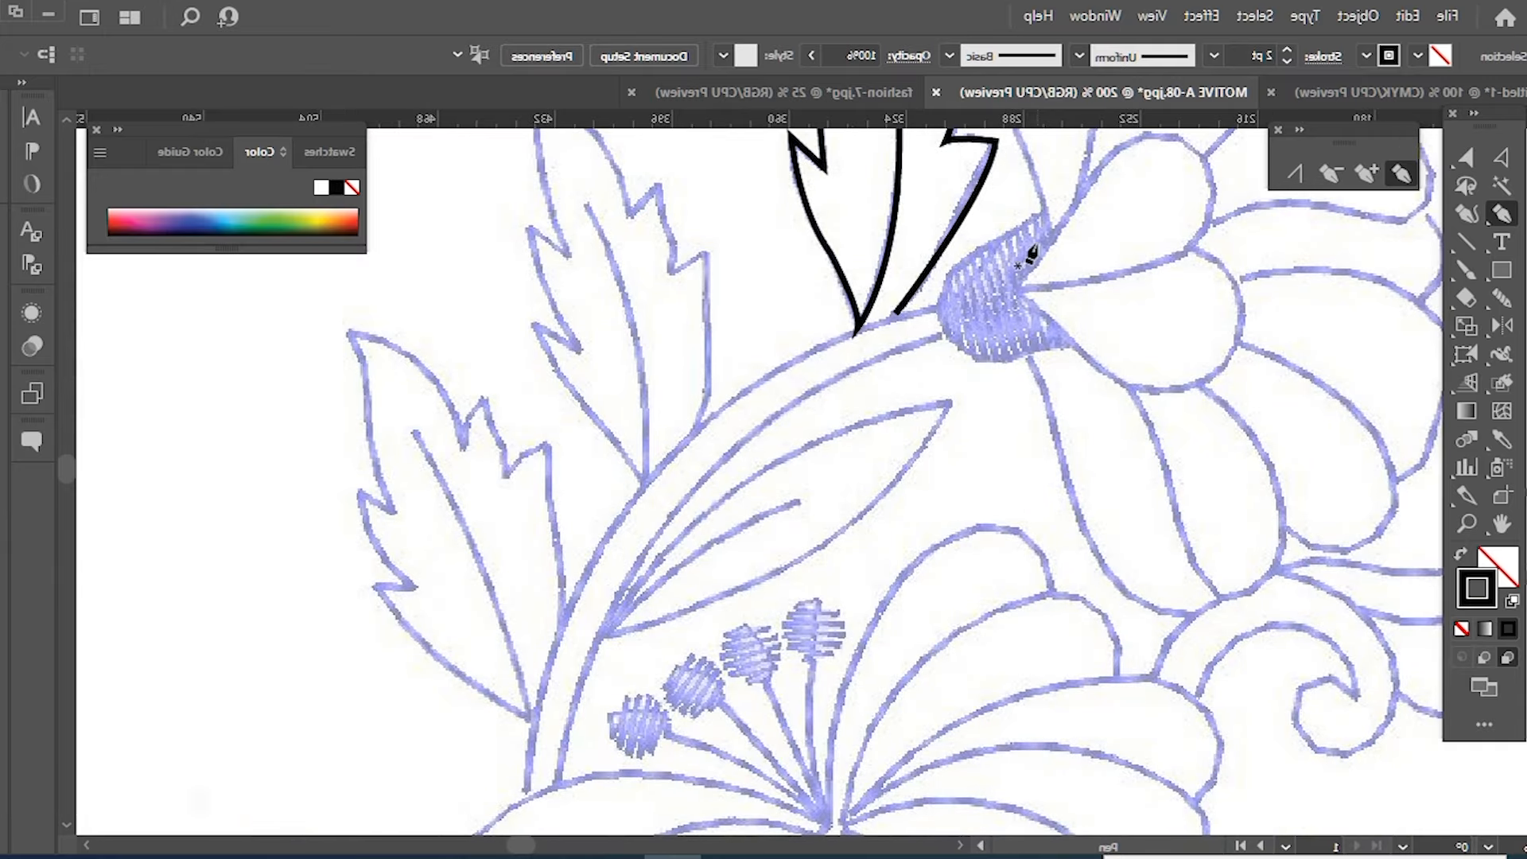
left_click_drag(714, 408, 914, 525)
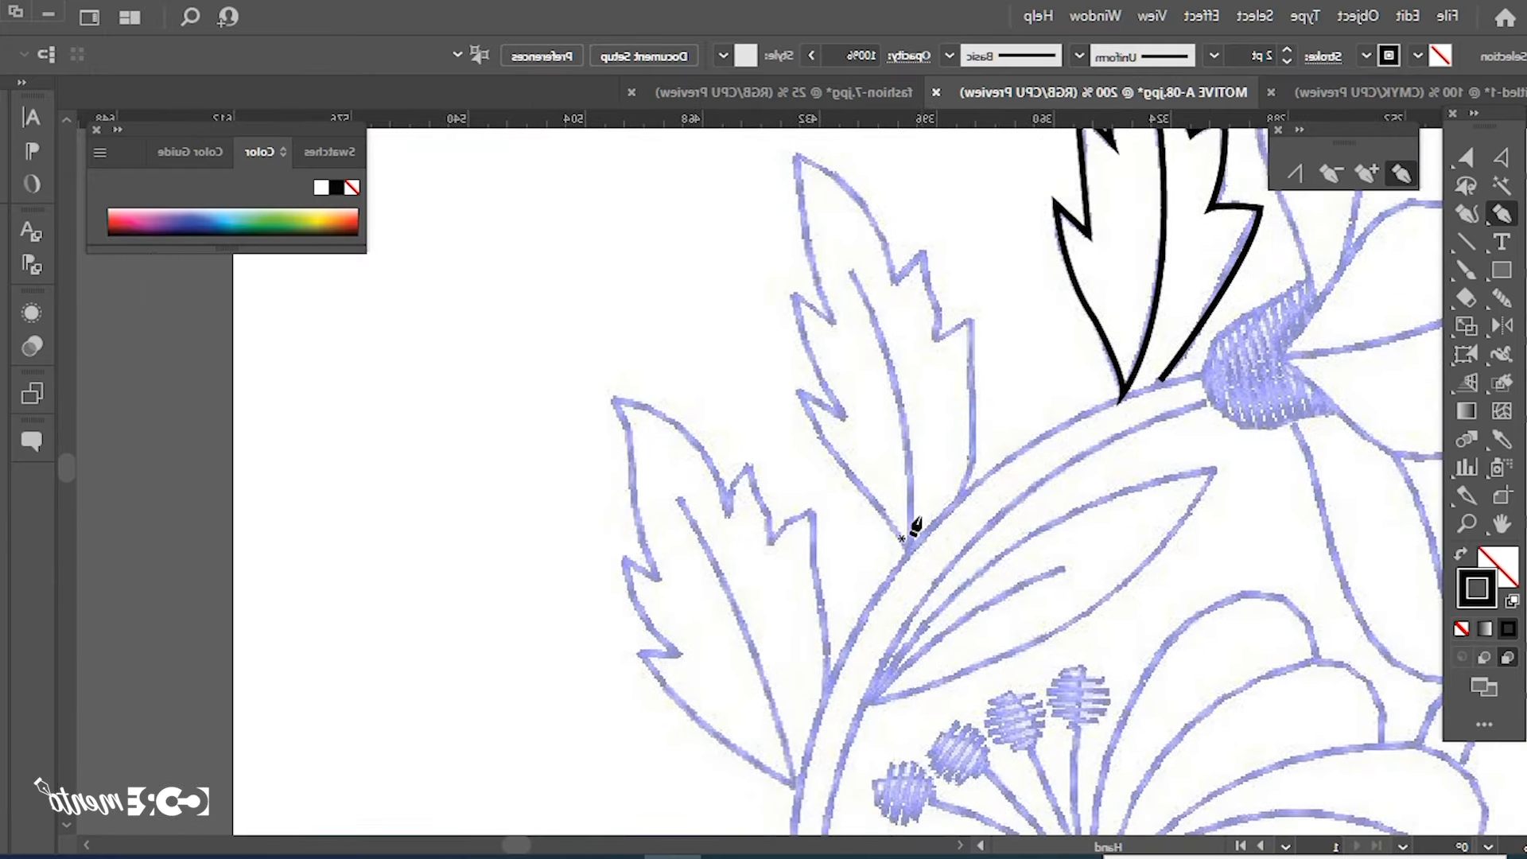